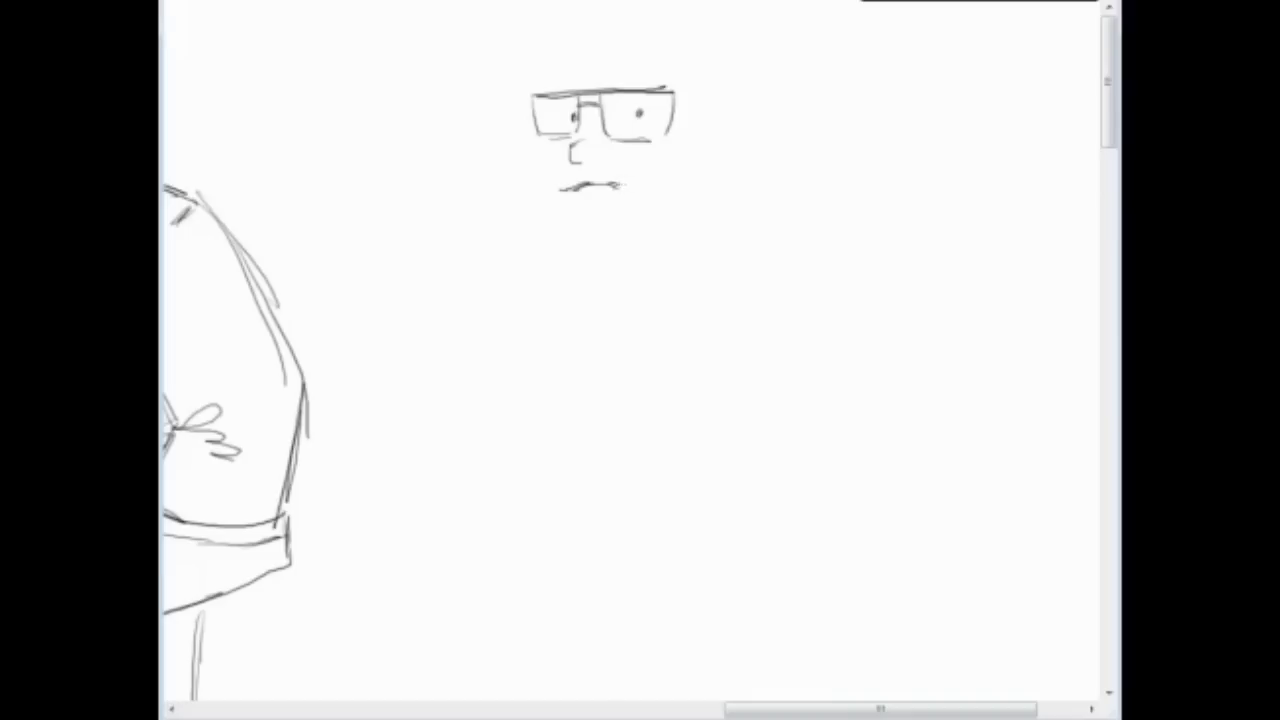
# Undo the mouth strokes, redraw the mouth as one short line under the nose, and sketch the jaw and chin
pyautogui.hotkey('ctrl', 'z')
pyautogui.hotkey('ctrl', 'z')
pyautogui.moveTo(576, 186); pyautogui.dragTo(638, 182)
pyautogui.moveTo(530, 140)
pyautogui.mouseDown()
pyautogui.moveTo(533, 210)
pyautogui.moveTo(560, 239)
pyautogui.moveTo(659, 214)
pyautogui.moveTo(680, 158)
pyautogui.mouseUp()
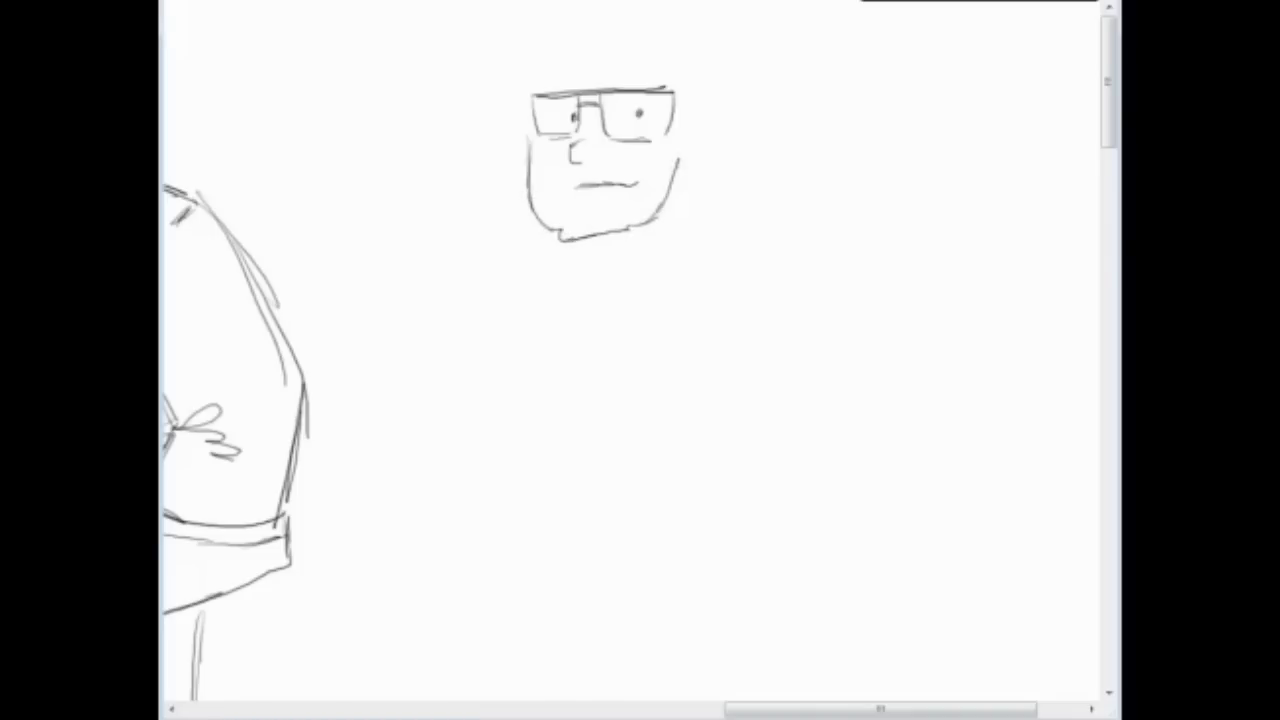
# Sketch the spiky hair outline above the glasses and down the right side of the head
pyautogui.scroll(1, 645, 78)
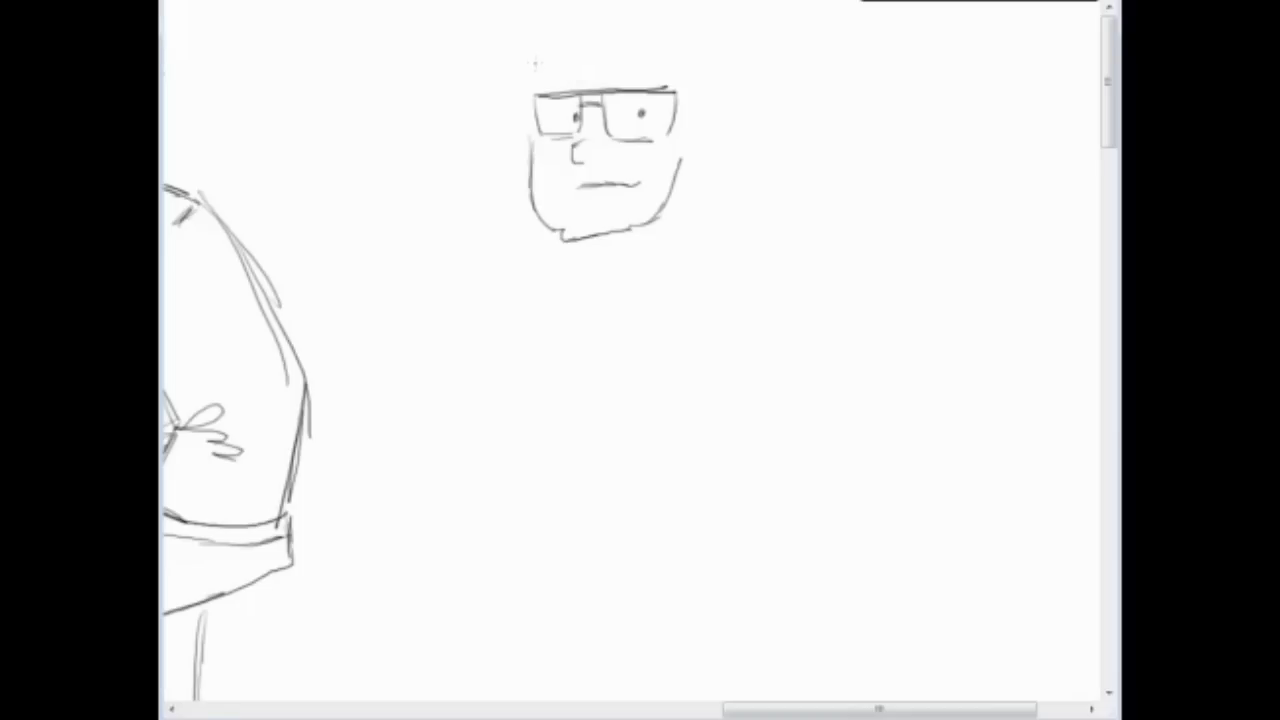
pyautogui.moveTo(534, 82)
pyautogui.mouseDown()
pyautogui.moveTo(549, 18)
pyautogui.moveTo(553, 44)
pyautogui.moveTo(592, 12)
pyautogui.moveTo(582, 18)
pyautogui.moveTo(682, 12)
pyautogui.mouseUp()
pyautogui.moveTo(650, 18)
pyautogui.mouseDown()
pyautogui.moveTo(681, 12)
pyautogui.moveTo(708, 35)
pyautogui.moveTo(695, 44)
pyautogui.moveTo(715, 78)
pyautogui.moveTo(696, 172)
pyautogui.mouseUp()
# Draw the neck lines below the jaw and a sloping shoulder line on each side
pyautogui.moveTo(640, 360); pyautogui.dragTo(611, 333)
pyautogui.moveTo(644, 168); pyautogui.dragTo(640, 222)
pyautogui.moveTo(524, 202)
pyautogui.mouseDown()
pyautogui.moveTo(519, 228)
pyautogui.moveTo(452, 240)
pyautogui.mouseUp()
pyautogui.moveTo(640, 209); pyautogui.dragTo(720, 227)
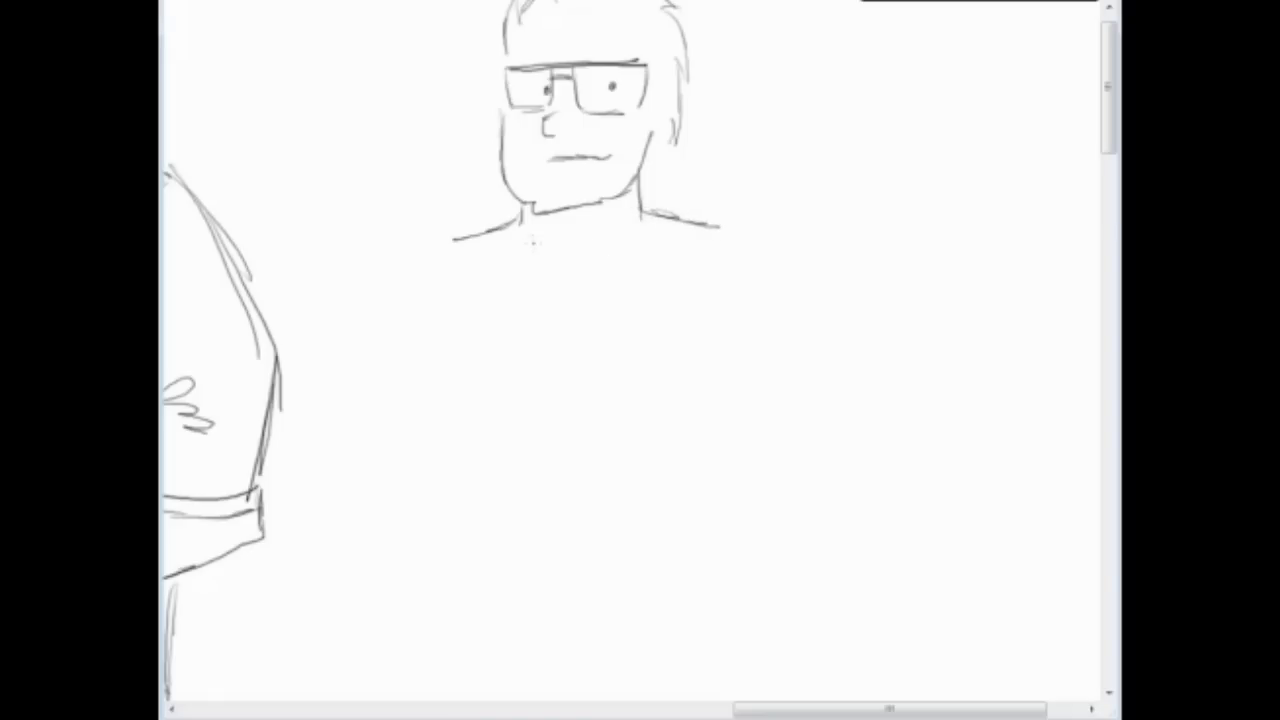
# Sketch an open shirt collar with two pointed flaps around the neck, meeting at the centre of the chest
pyautogui.hscroll(1, 630, 350)
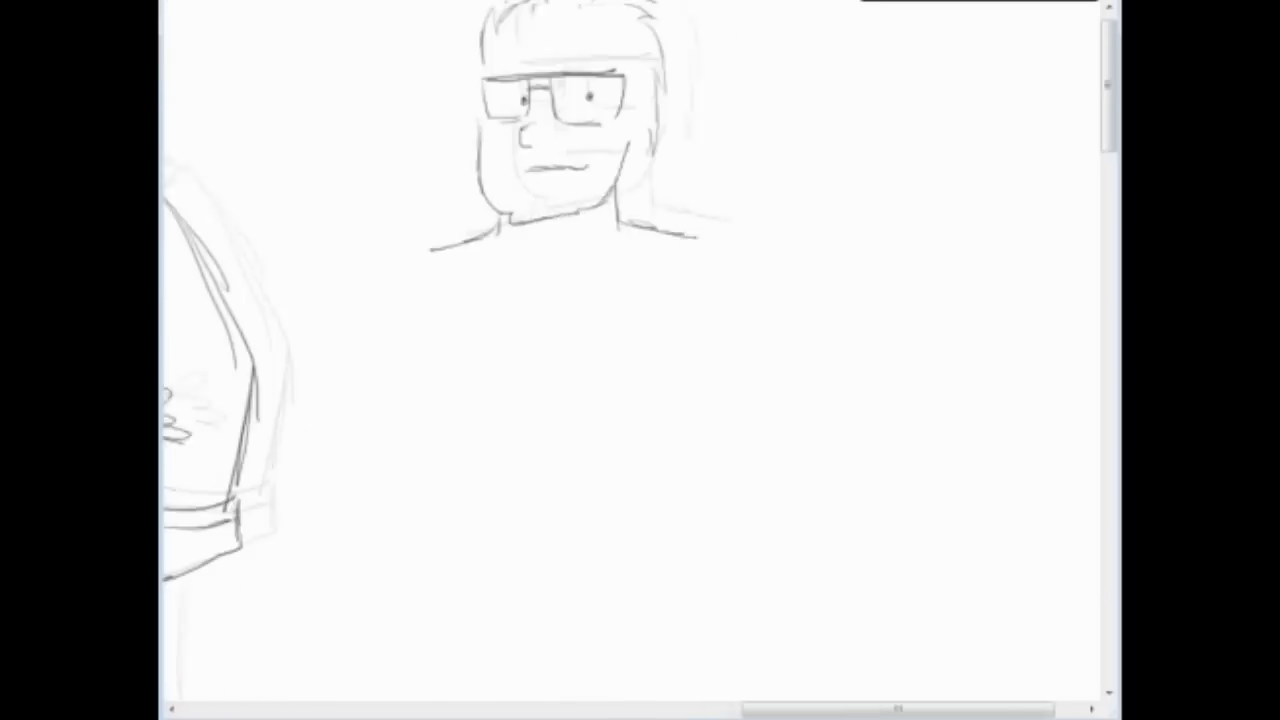
pyautogui.moveTo(496, 229)
pyautogui.mouseDown()
pyautogui.moveTo(502, 265)
pyautogui.moveTo(522, 228)
pyautogui.moveTo(579, 200)
pyautogui.moveTo(522, 270)
pyautogui.mouseUp()
pyautogui.moveTo(524, 272)
pyautogui.mouseDown()
pyautogui.moveTo(575, 222)
pyautogui.moveTo(586, 184)
pyautogui.mouseUp()
pyautogui.moveTo(496, 233)
pyautogui.mouseDown()
pyautogui.moveTo(482, 244)
pyautogui.moveTo(458, 204)
pyautogui.moveTo(474, 272)
pyautogui.mouseUp()
pyautogui.moveTo(474, 272)
pyautogui.mouseDown()
pyautogui.moveTo(496, 234)
pyautogui.moveTo(516, 245)
pyautogui.moveTo(510, 304)
pyautogui.mouseUp()
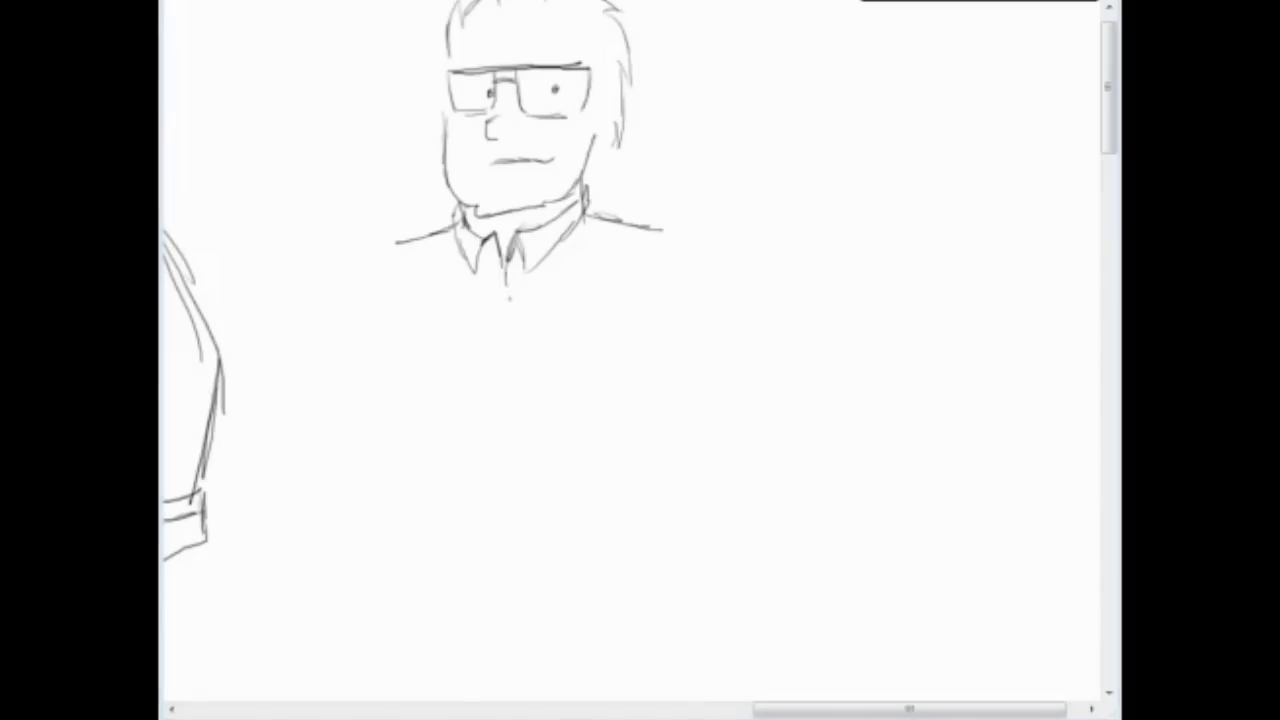
# Switch to the file browser and look through the Pictures folder, including The fam and the open-heart surgery diagram
pyautogui.hotkey('alt', 'Tab')
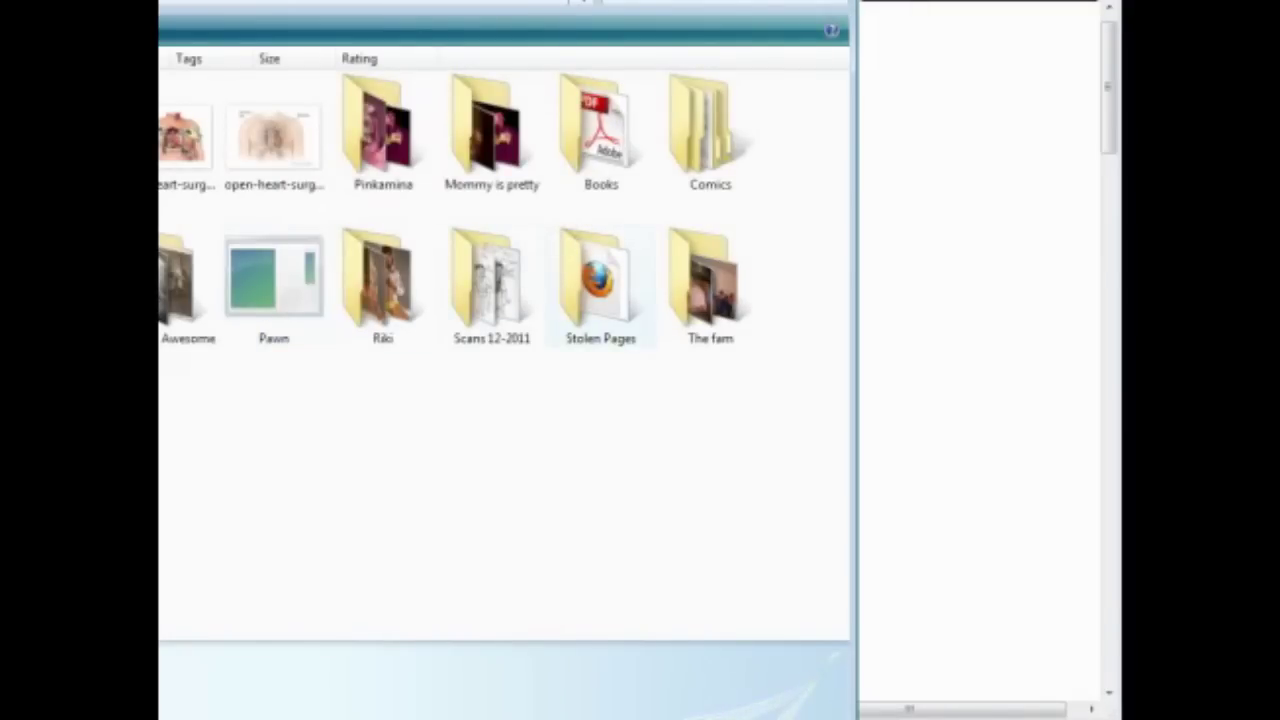
pyautogui.doubleClick(705, 285)
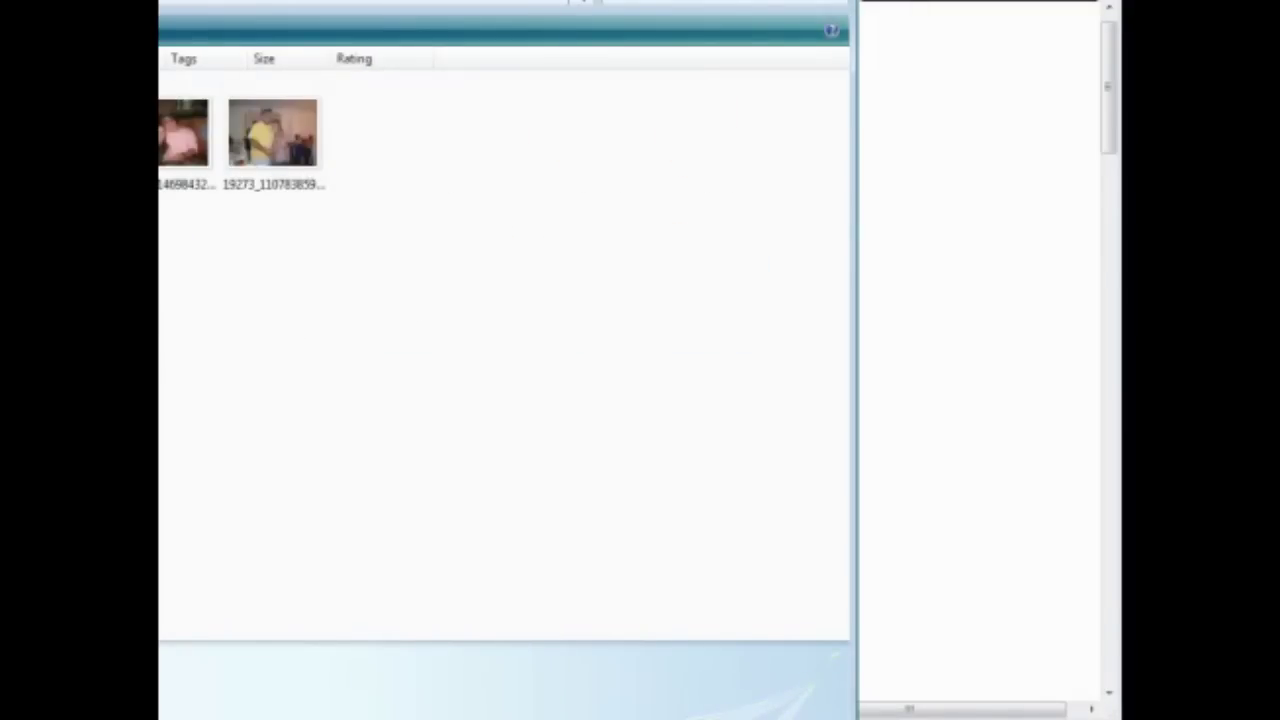
pyautogui.press('BackSpace')
pyautogui.moveTo(170, 2); pyautogui.dragTo(601, 48)
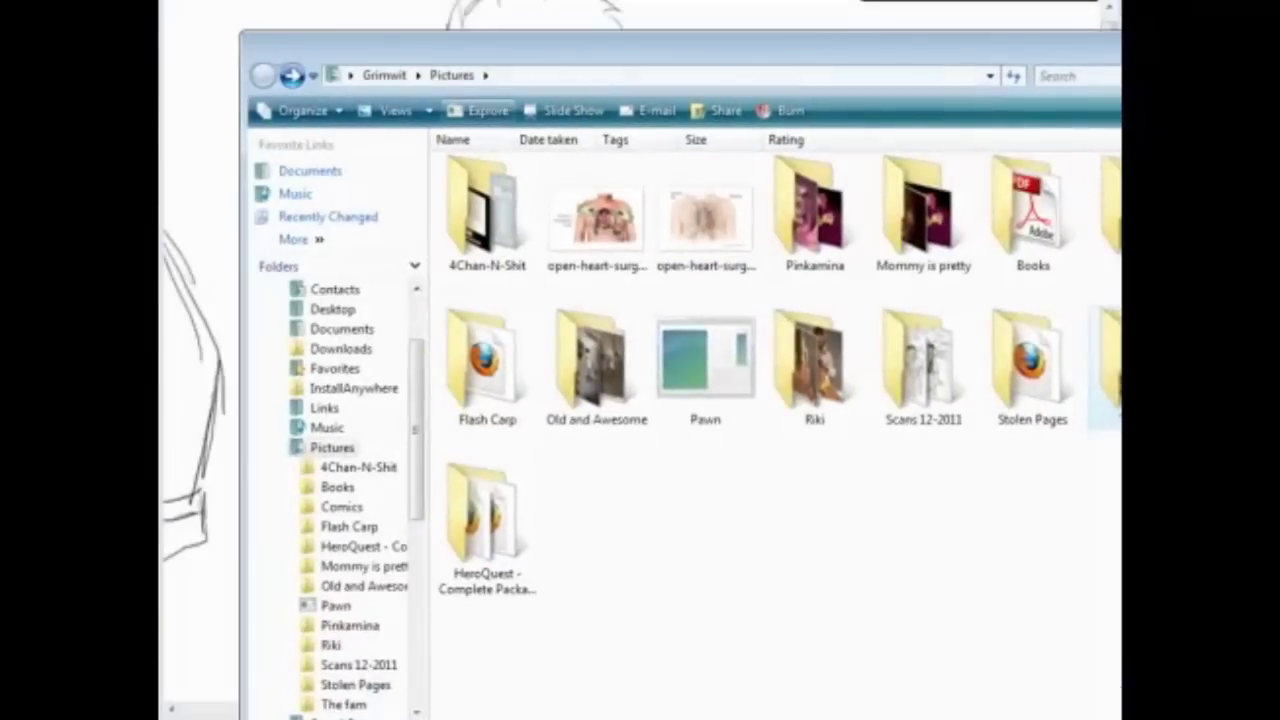
pyautogui.doubleClick(597, 228)
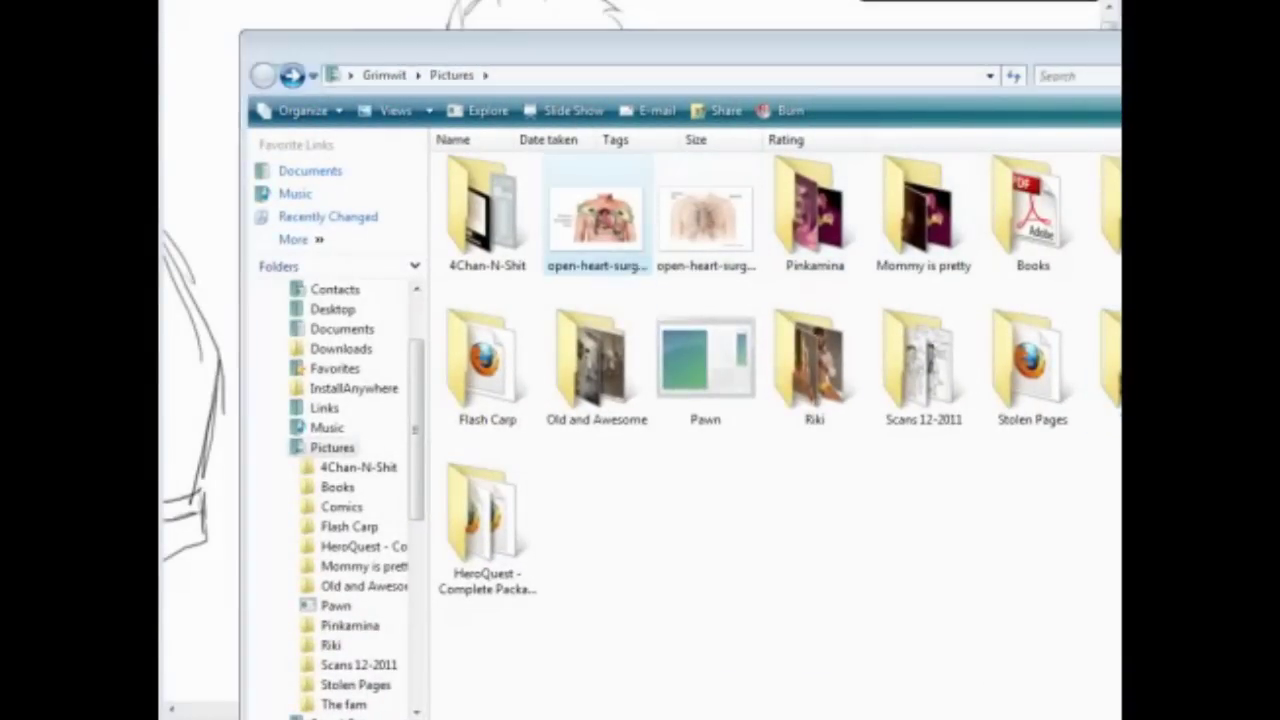
pyautogui.click(800, 40)
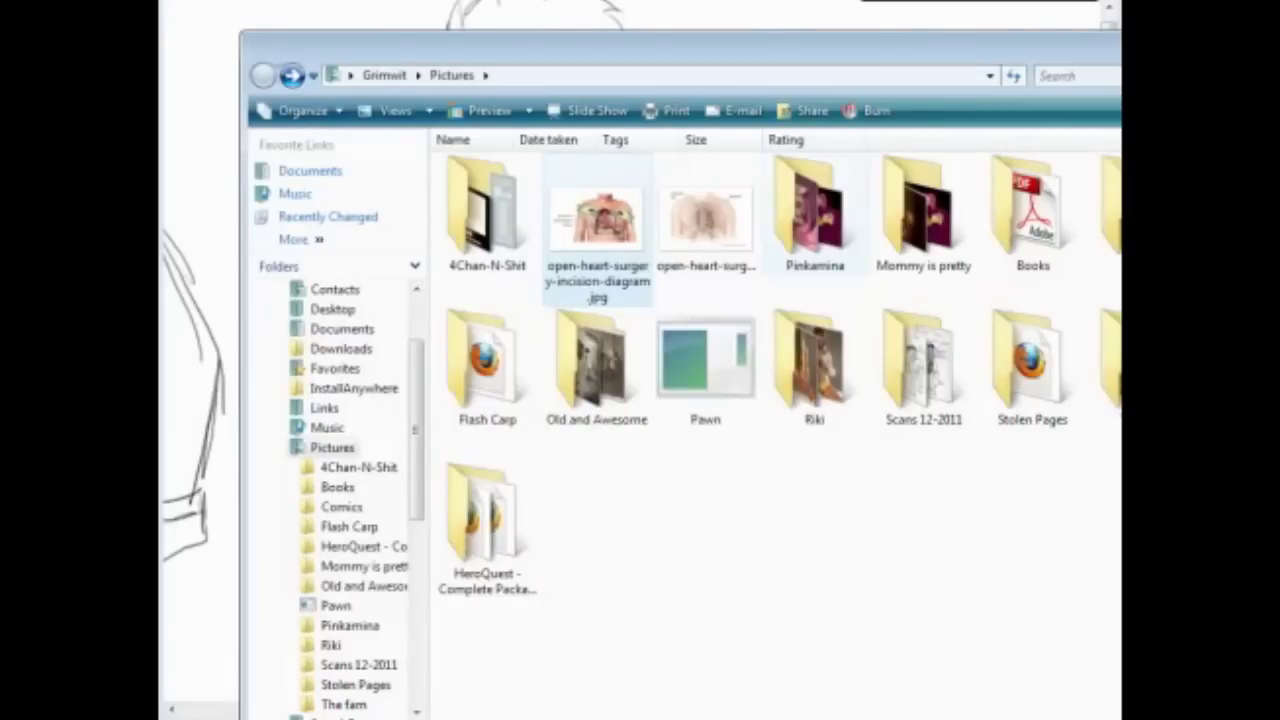
# View Template - Quest.gif in the HeroQuest - Complete Package folder, close it and return to the drawing
pyautogui.doubleClick(487, 528)
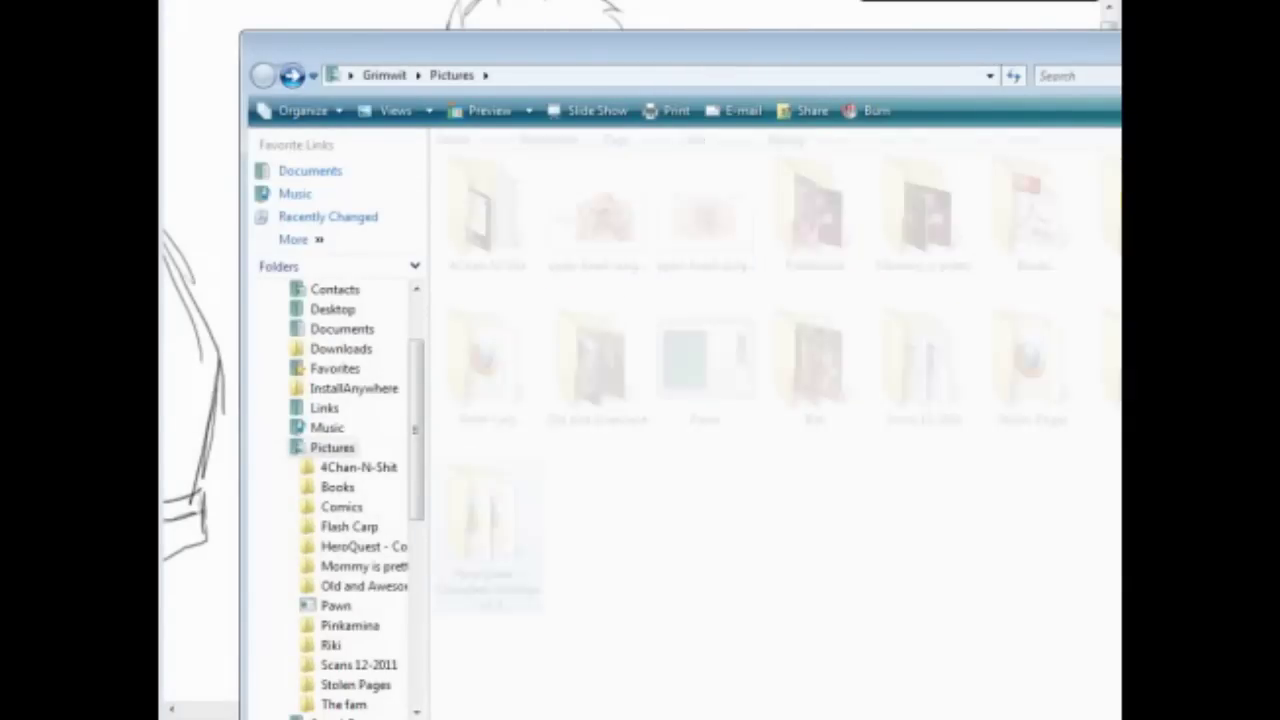
pyautogui.doubleClick(597, 525)
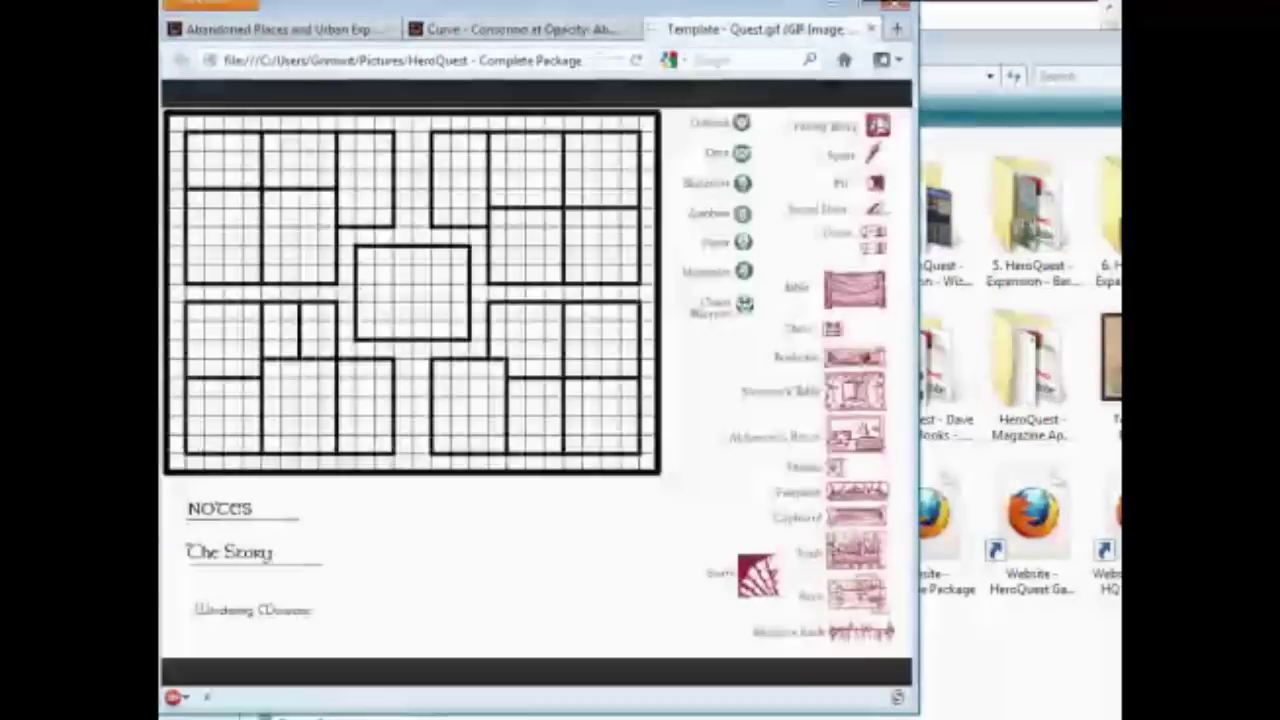
pyautogui.hotkey('alt', 'F4')
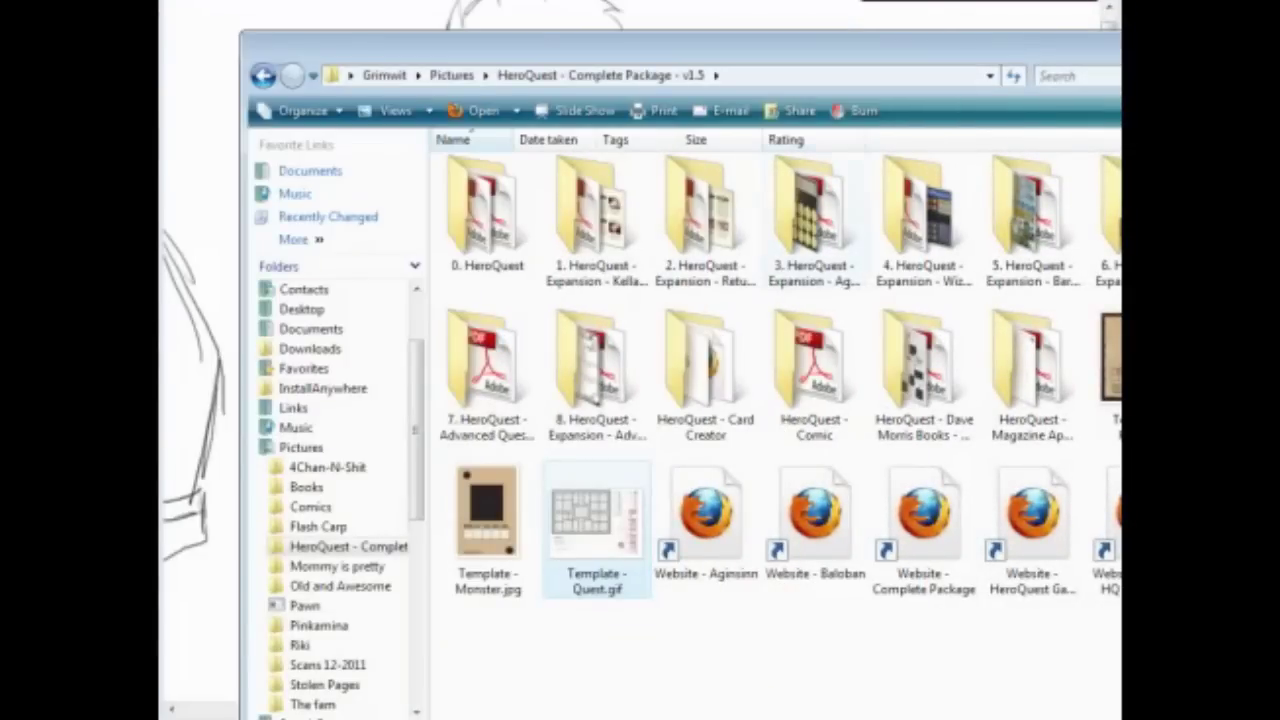
pyautogui.moveTo(700, 45); pyautogui.dragTo(222, 174)
pyautogui.click(723, 177)
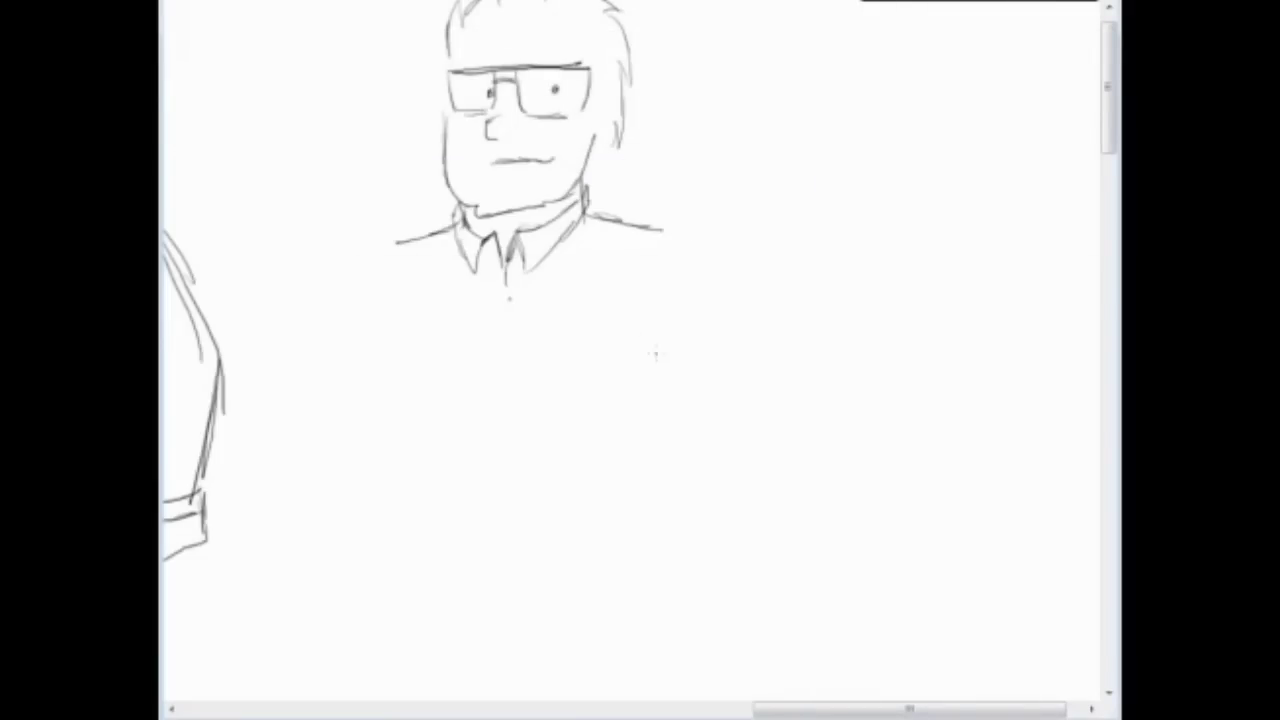
# Draw the left side of the torso and a short sleeve hanging from the left shoulder
pyautogui.moveTo(394, 248); pyautogui.dragTo(394, 598)
pyautogui.moveTo(398, 424); pyautogui.dragTo(400, 614)
pyautogui.moveTo(394, 244)
pyautogui.mouseDown()
pyautogui.moveTo(358, 316)
pyautogui.moveTo(346, 397)
pyautogui.moveTo(346, 451)
pyautogui.moveTo(392, 480)
pyautogui.mouseUp()
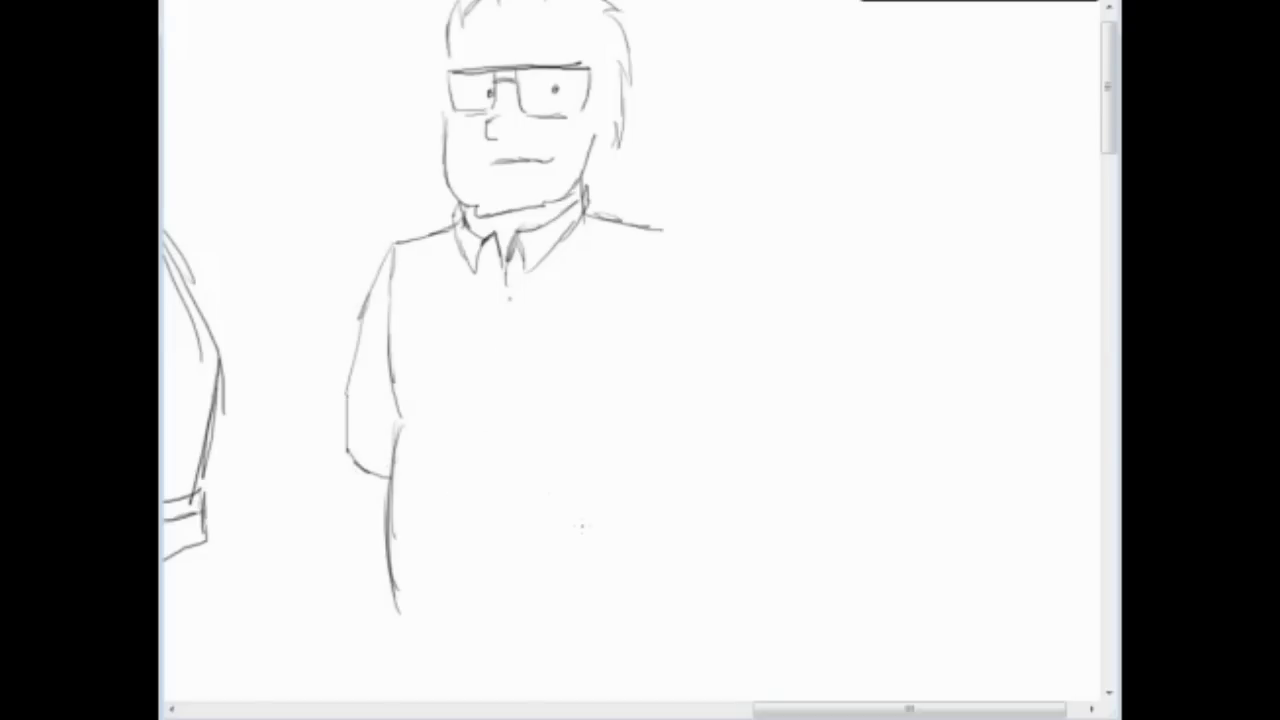
# Switch to the file browser and look through the images of the Pinkamina folder in the photo viewer
pyautogui.hotkey('alt', 'Tab')
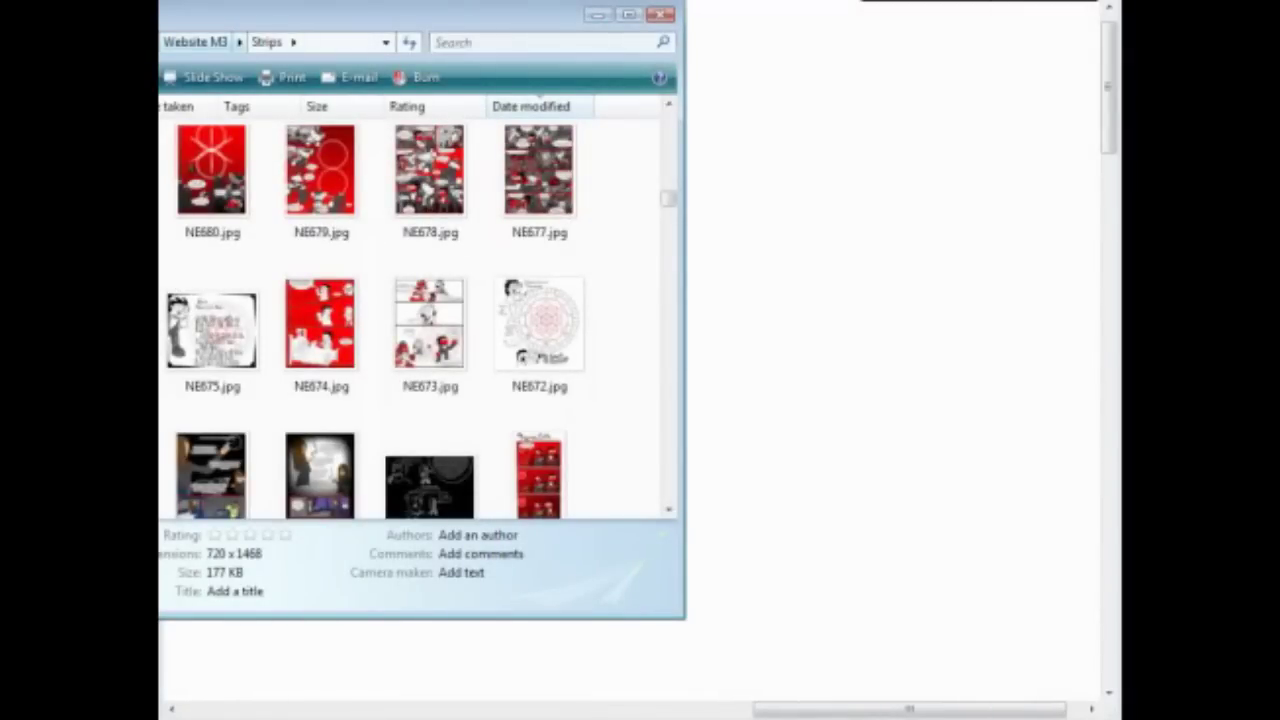
pyautogui.hotkey('alt', 'Tab')
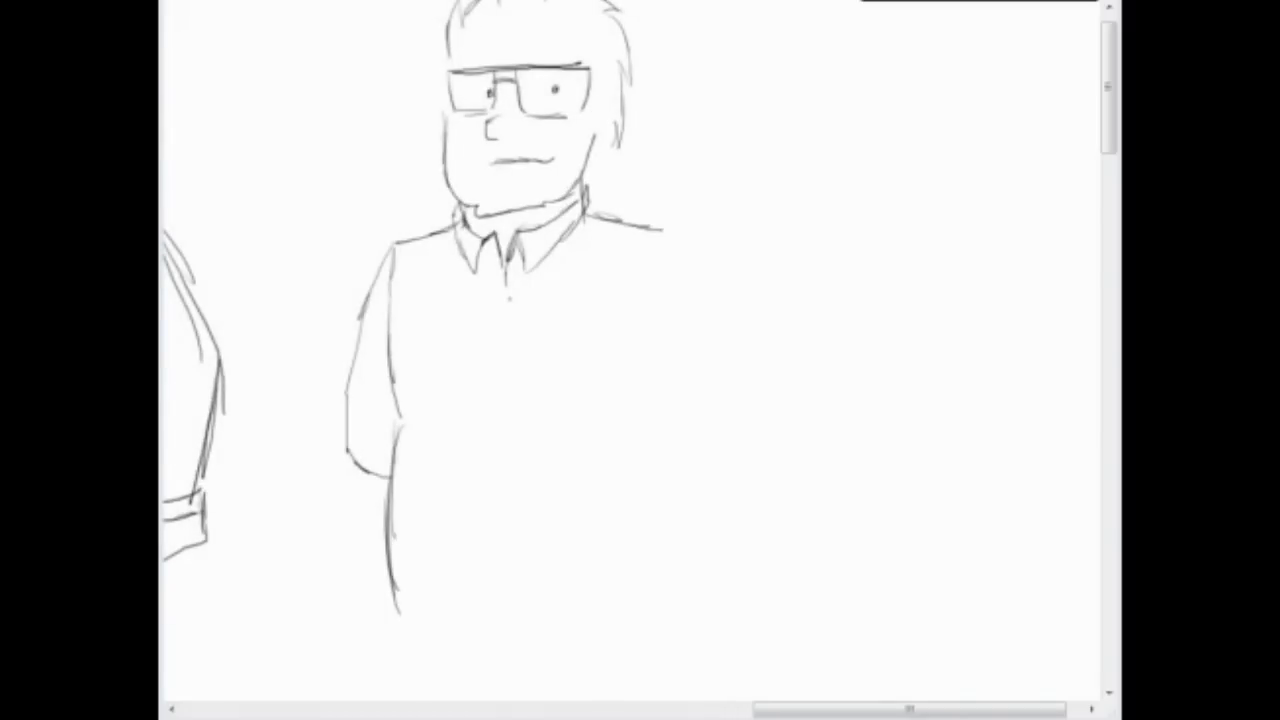
pyautogui.hotkey('alt', 'Tab')
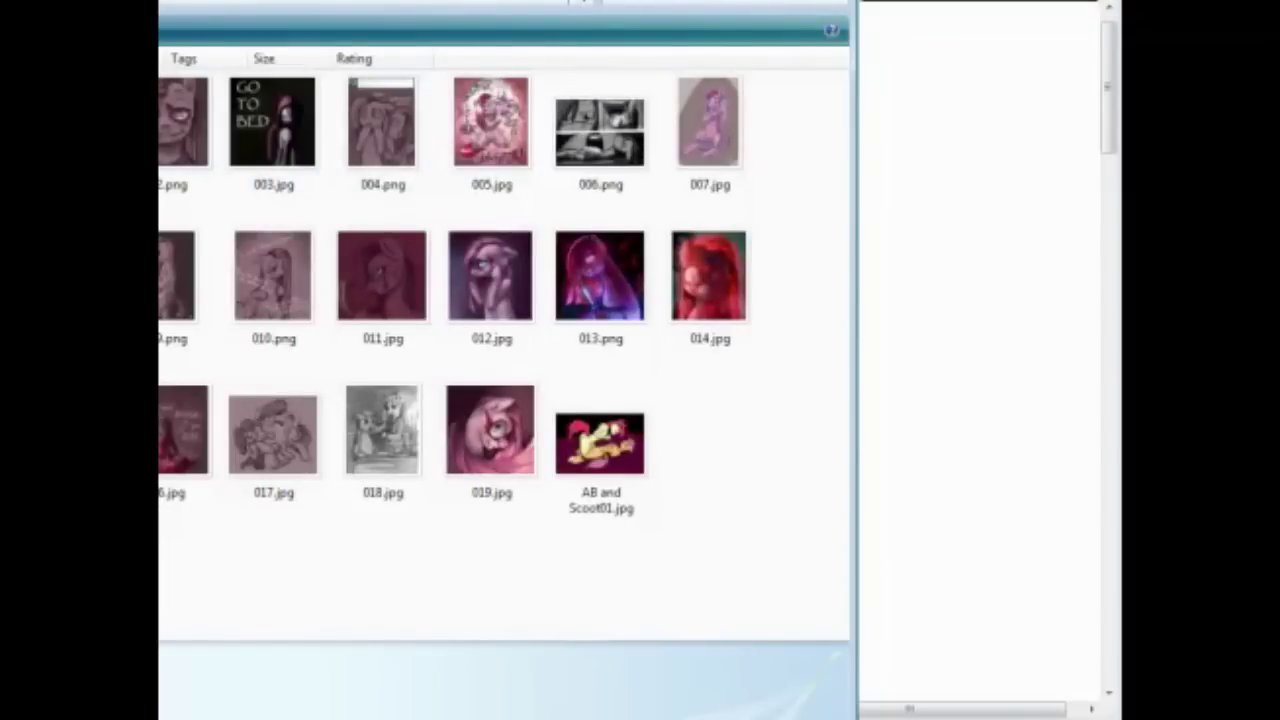
pyautogui.press('Return')
pyautogui.press('Right')
pyautogui.press('Right')
pyautogui.press('Right')
pyautogui.press('Right')
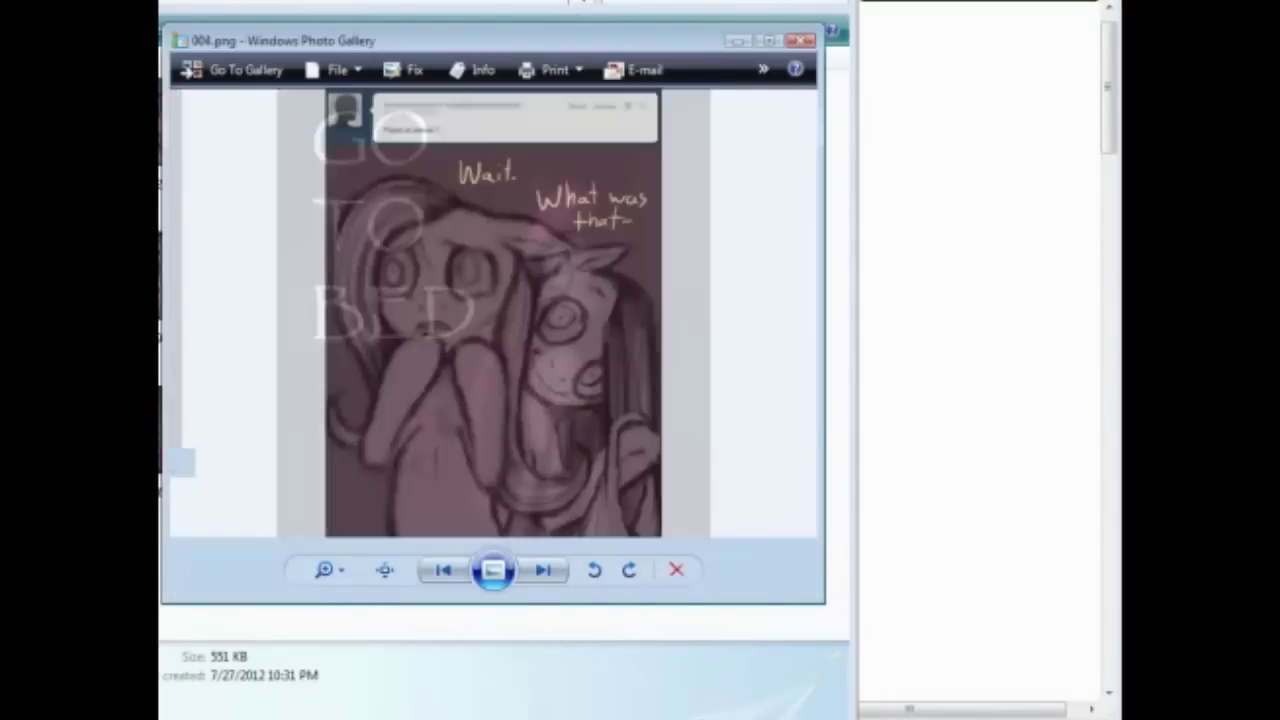
pyautogui.press('Right')
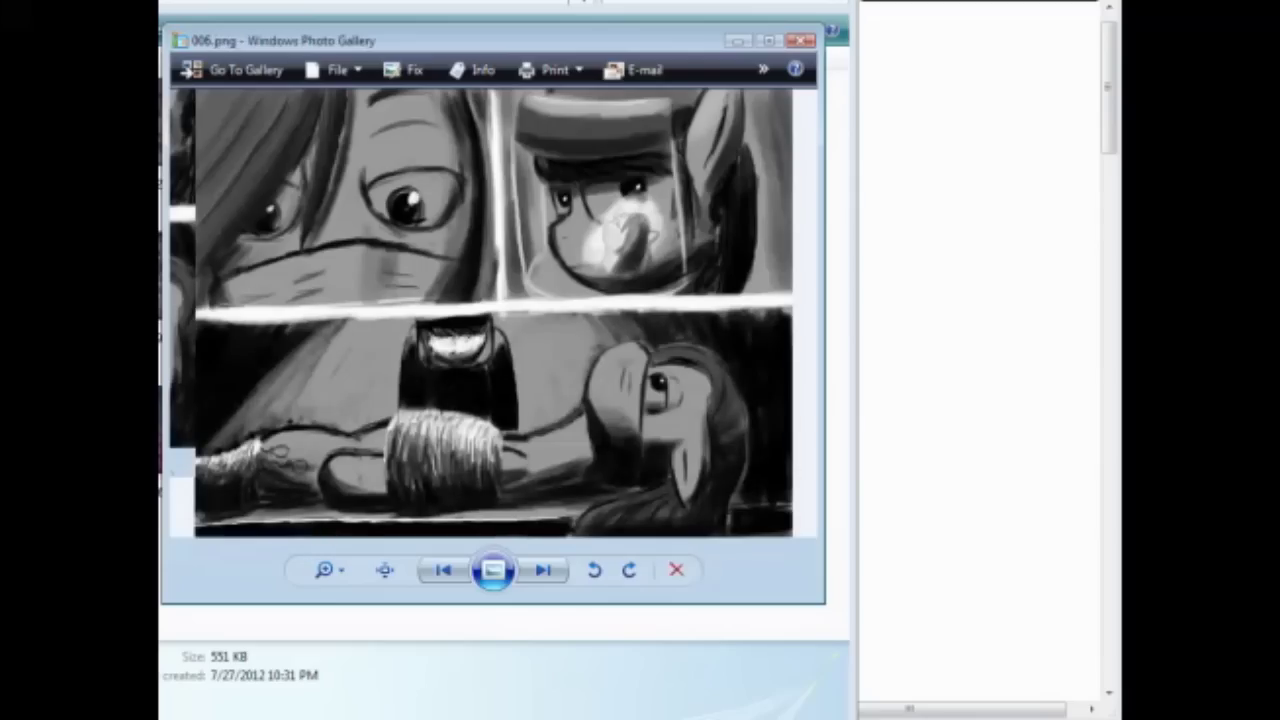
pyautogui.press('Right')
pyautogui.press('Right')
pyautogui.press('Right')
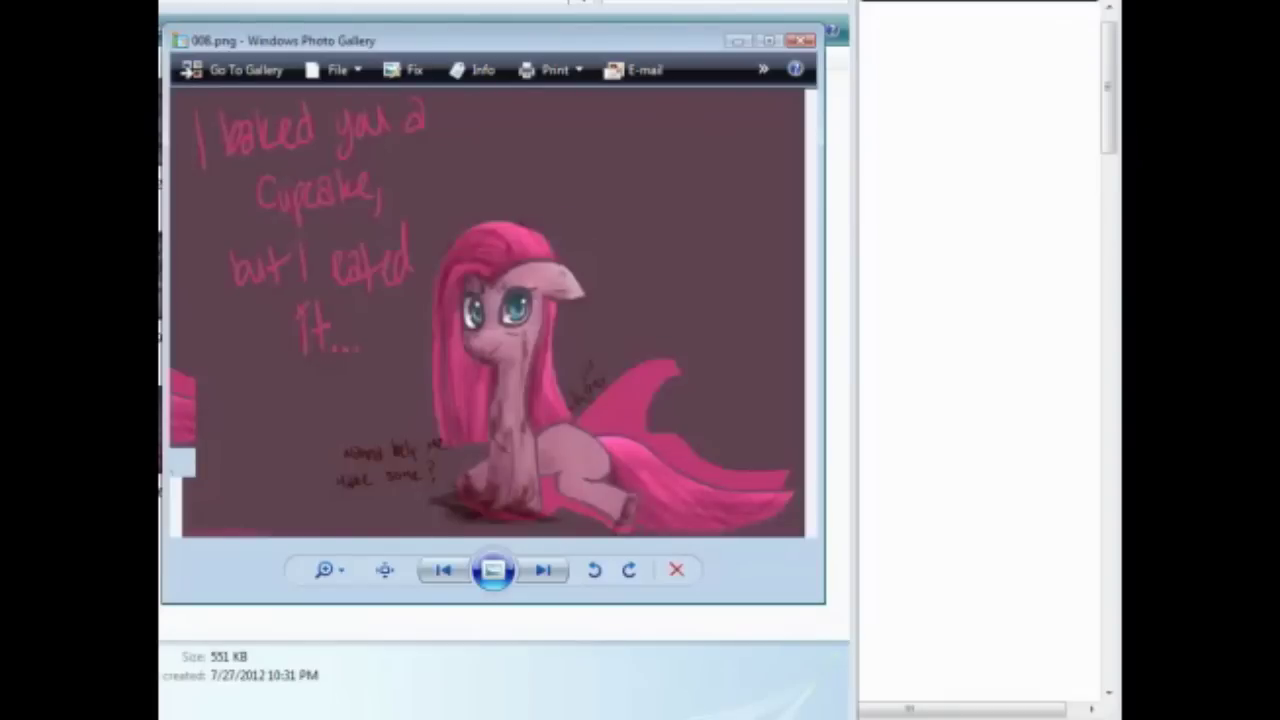
pyautogui.press('Right')
pyautogui.press('Right')
pyautogui.press('Right')
pyautogui.press('Right')
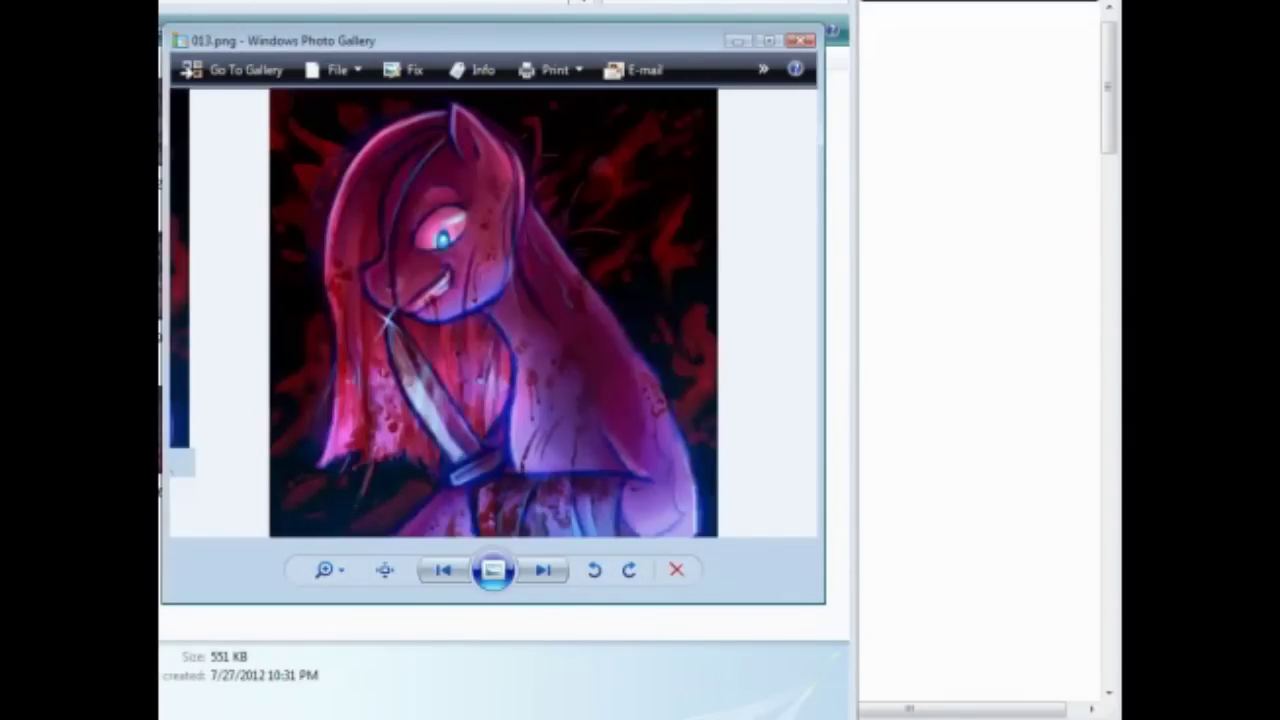
pyautogui.hotkey('alt', 'F4')
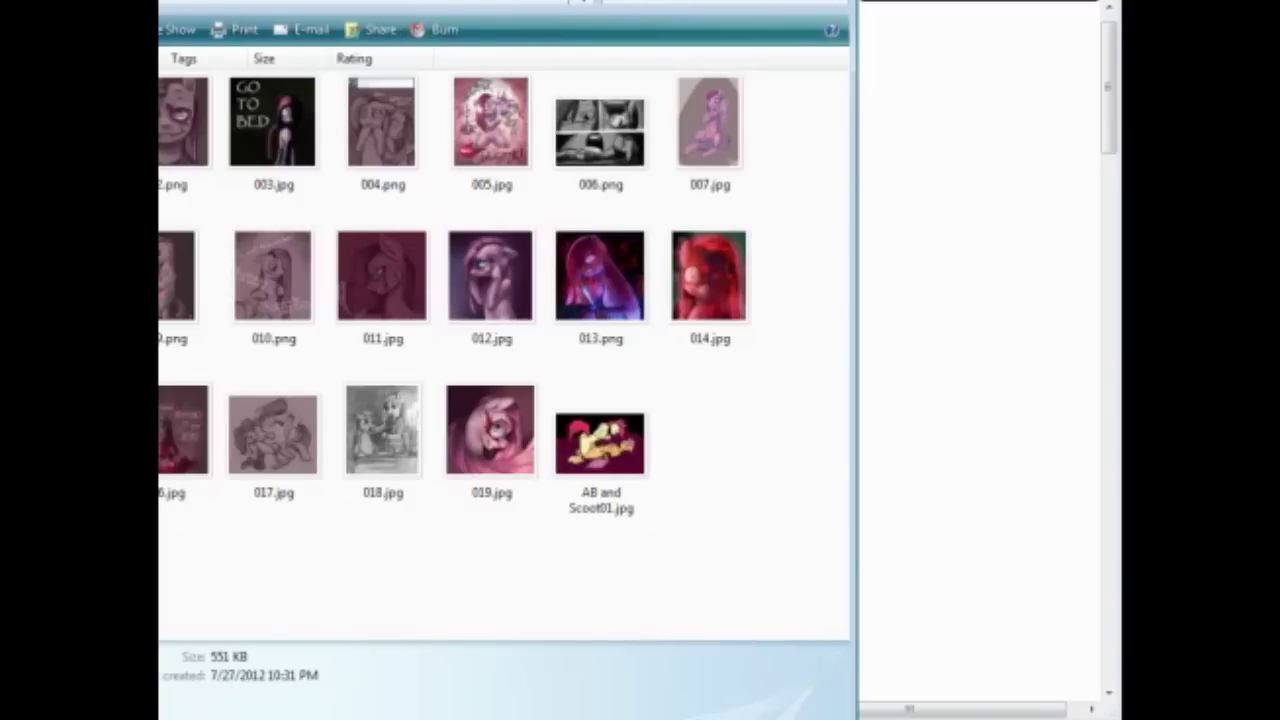
# Look through the images of the Mommy is pretty folder in the photo viewer and return to the drawing
pyautogui.press('BackSpace')
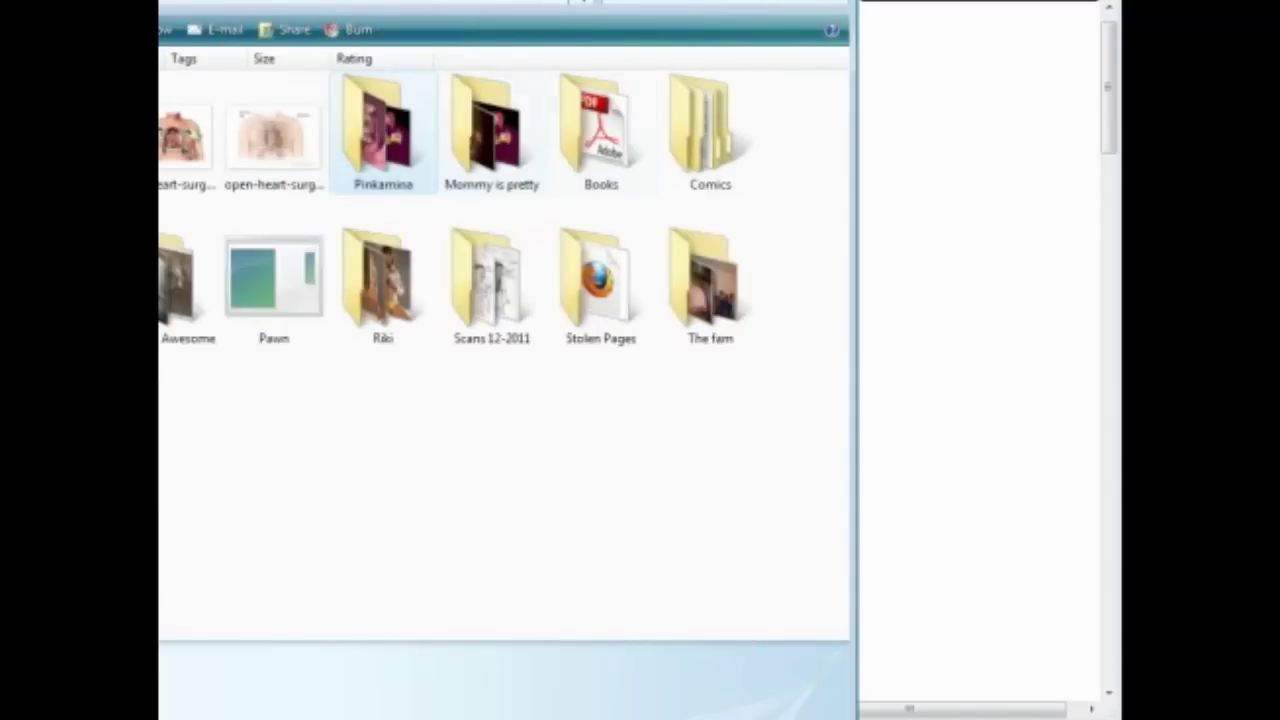
pyautogui.press('Right')
pyautogui.press('Return')
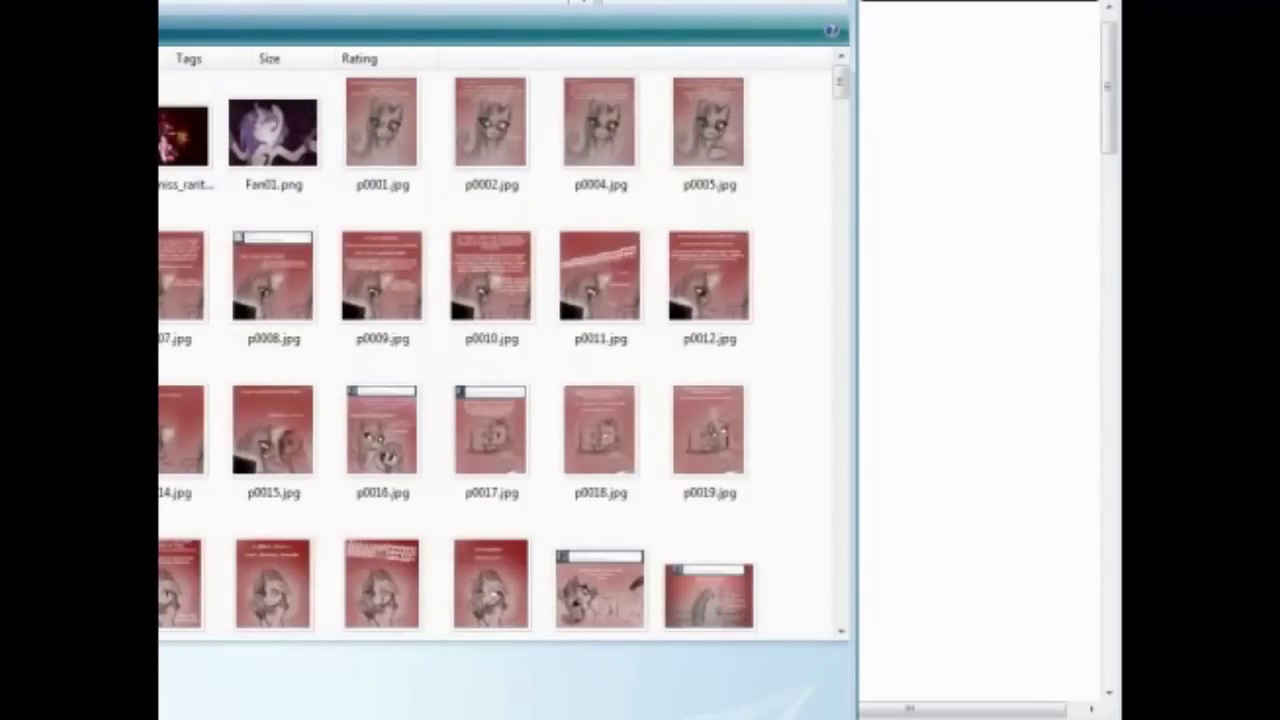
pyautogui.press('Right')
pyautogui.press('Return')
pyautogui.press('Right')
pyautogui.press('Right')
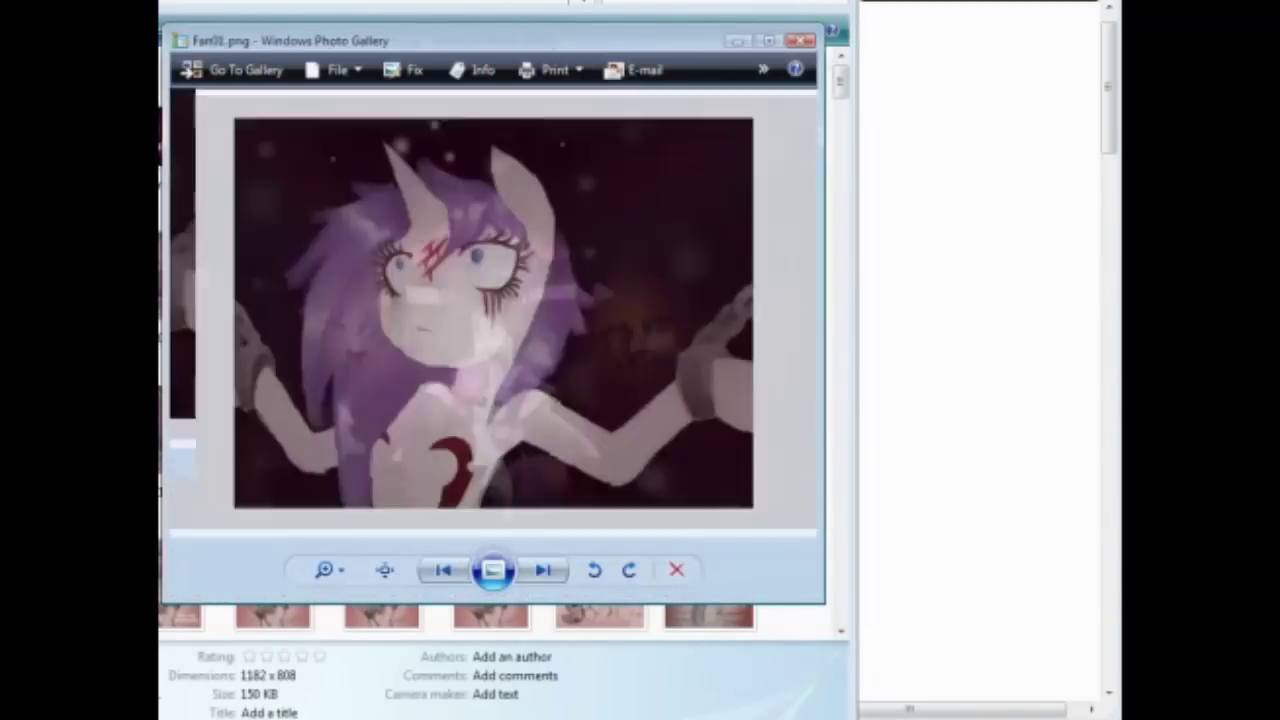
pyautogui.press('Right')
pyautogui.press('Right')
pyautogui.press('Right')
pyautogui.press('Right')
pyautogui.press('Right')
pyautogui.press('Right')
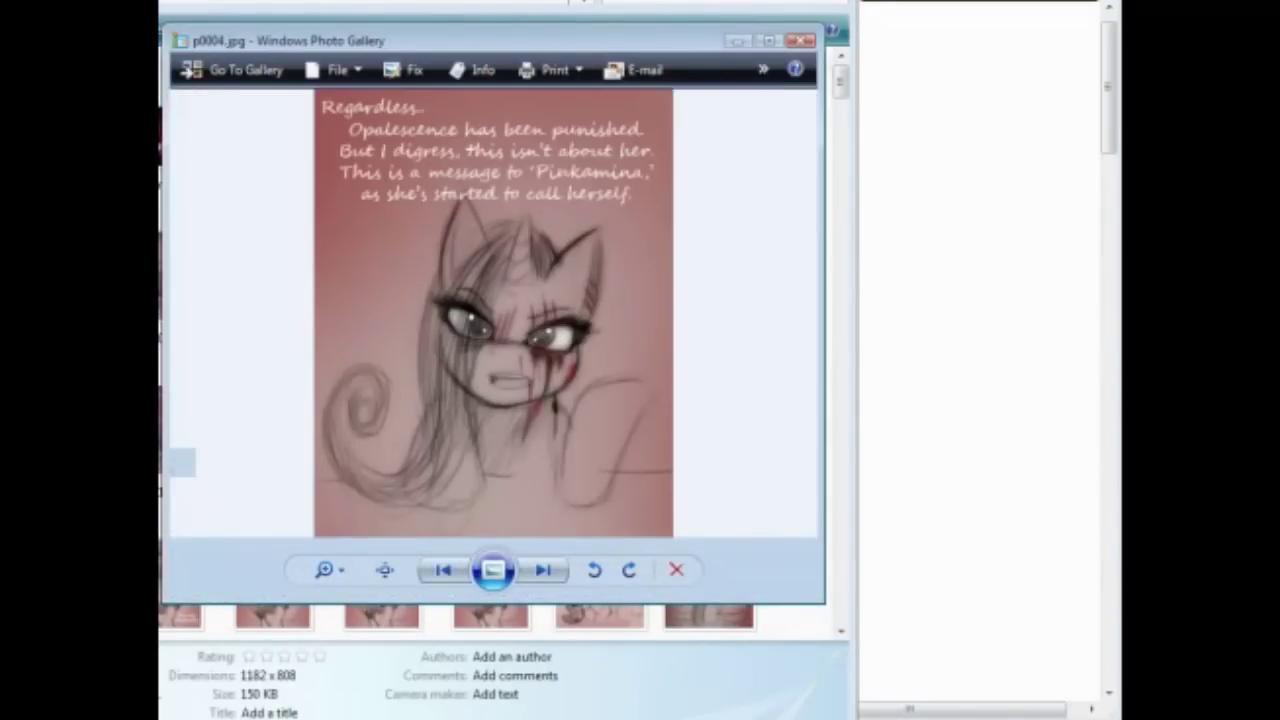
pyautogui.press('Right')
pyautogui.press('Right')
pyautogui.press('Right')
pyautogui.press('Left')
pyautogui.press('Right')
pyautogui.press('Right')
pyautogui.press('Right')
pyautogui.press('Right')
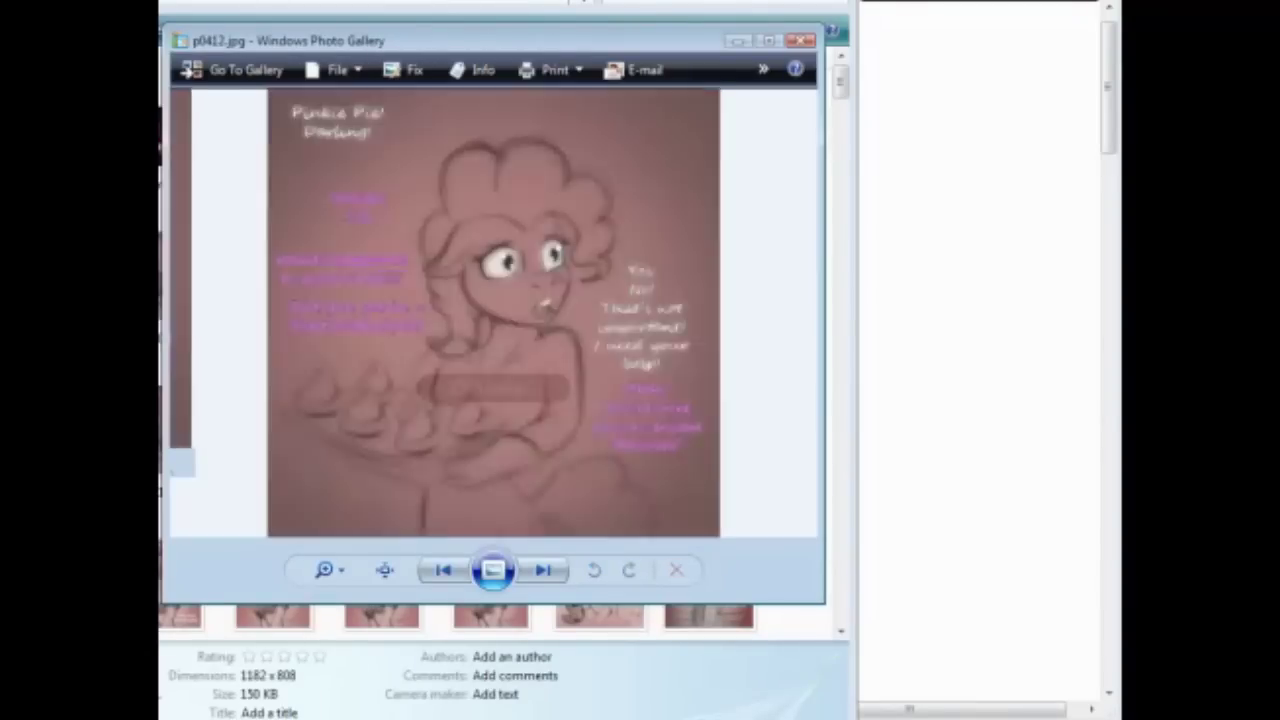
pyautogui.press('Left')
pyautogui.press('Left')
pyautogui.press('Left')
pyautogui.press('Left')
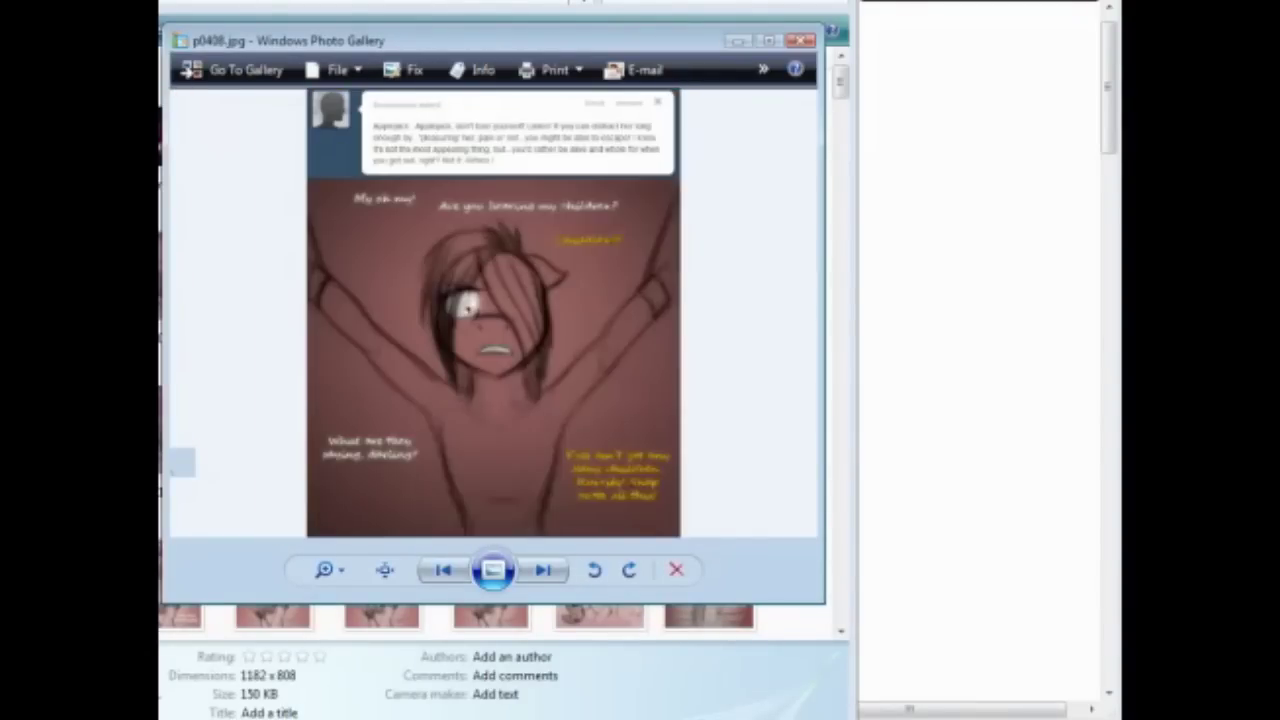
pyautogui.press('Left')
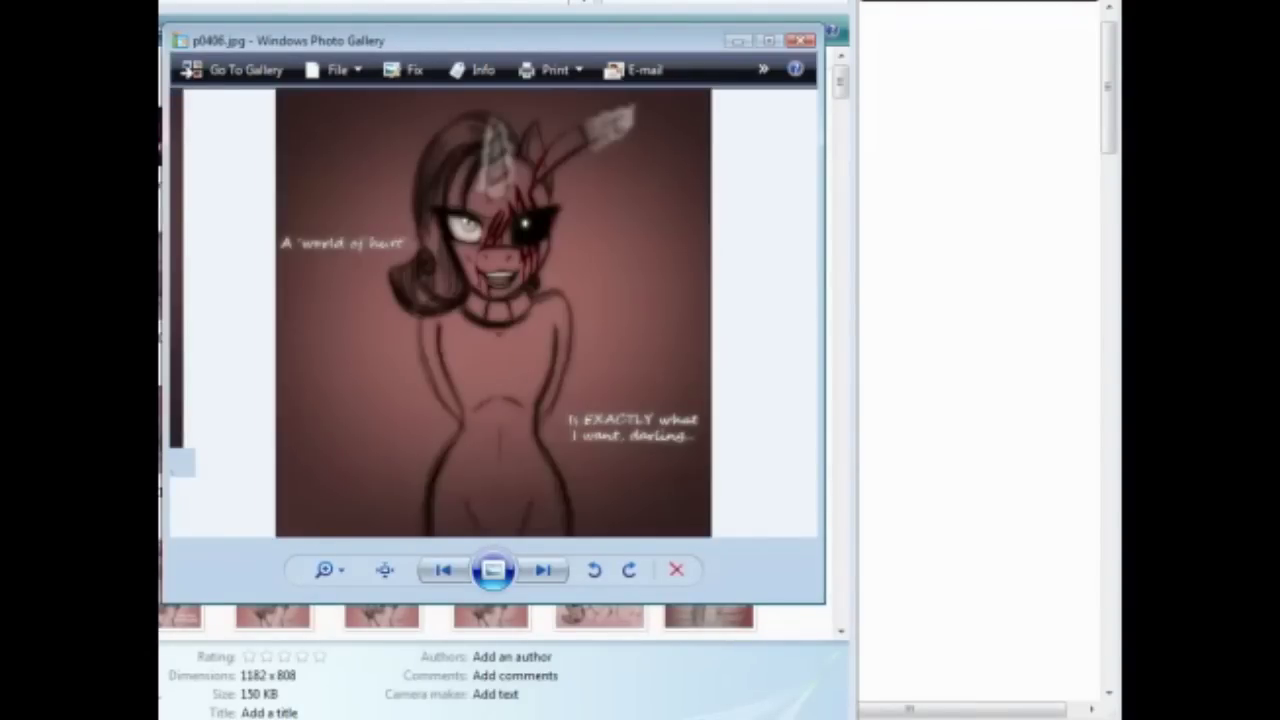
pyautogui.hotkey('alt', 'F4')
pyautogui.hotkey('alt', 'F4')
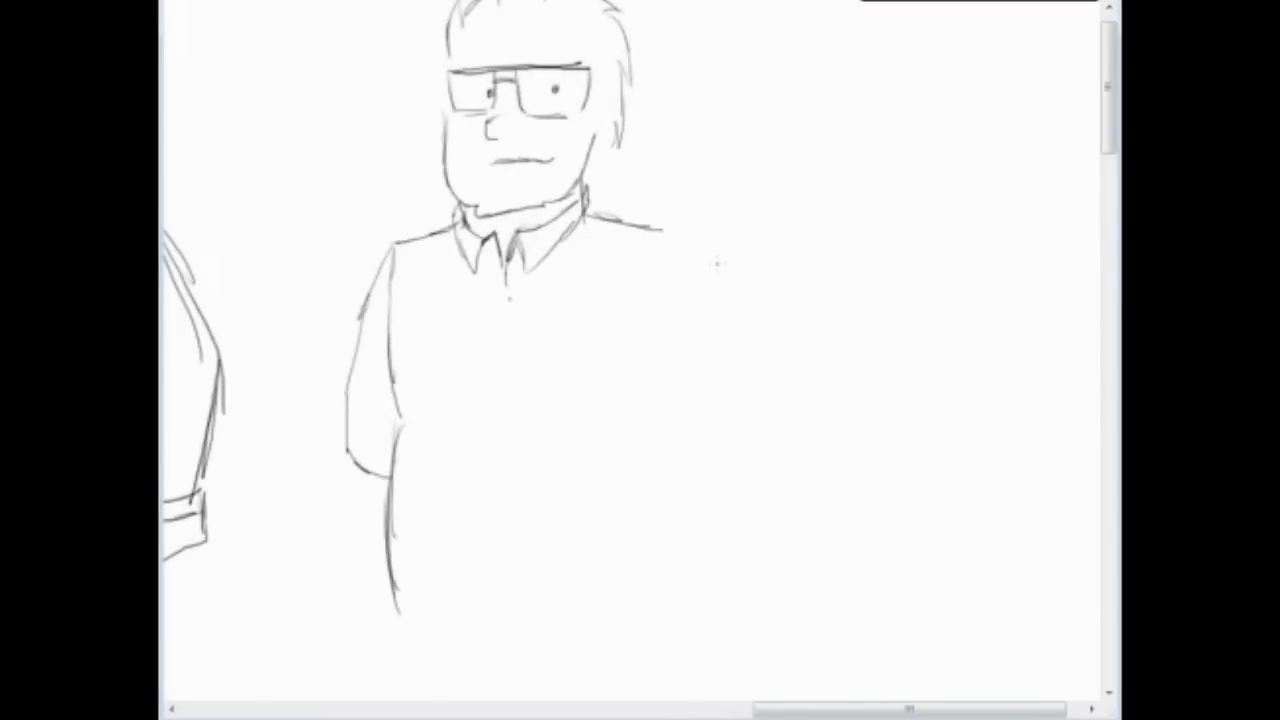
# Draw the right short sleeve from the shoulder outward, with a curved hem band and the adjoining torso edge
pyautogui.moveTo(664, 230); pyautogui.dragTo(736, 340)
pyautogui.moveTo(660, 230)
pyautogui.mouseDown()
pyautogui.moveTo(636, 282)
pyautogui.moveTo(646, 424)
pyautogui.moveTo(698, 460)
pyautogui.moveTo(758, 427)
pyautogui.moveTo(754, 399)
pyautogui.moveTo(770, 380)
pyautogui.mouseUp()
pyautogui.moveTo(770, 380); pyautogui.dragTo(756, 435)
pyautogui.moveTo(736, 338); pyautogui.dragTo(770, 384)
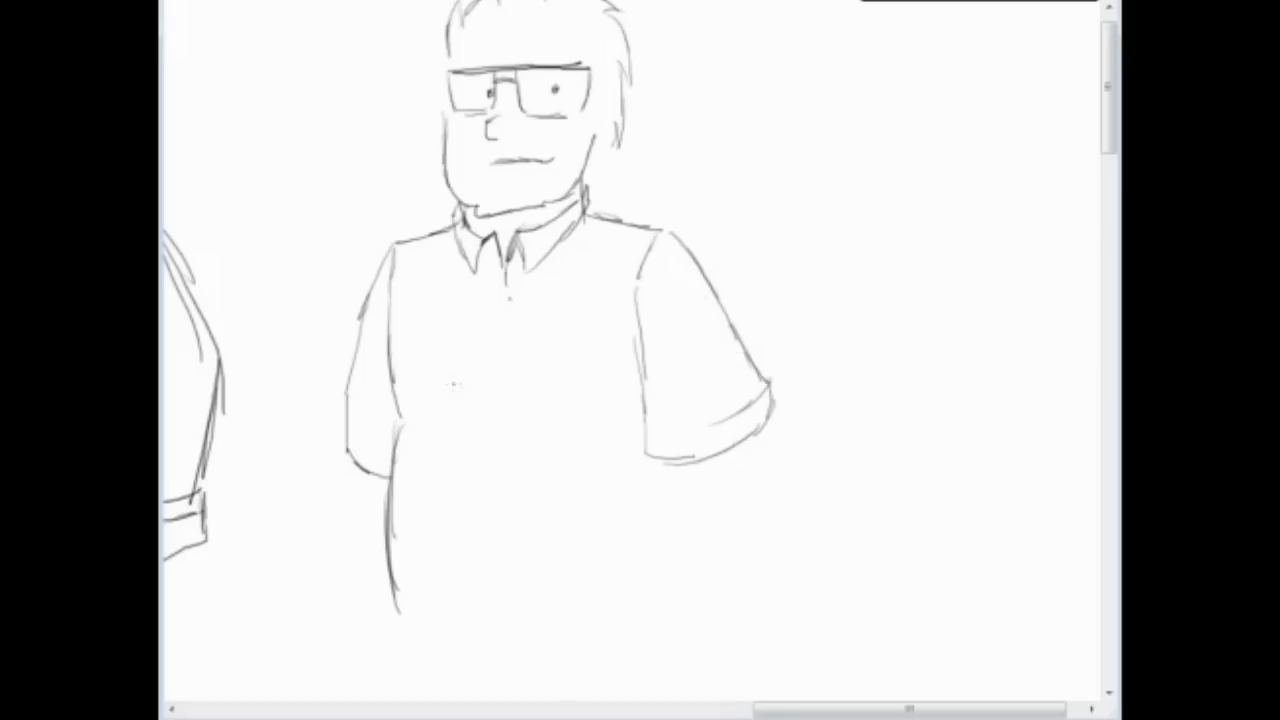
# Add a hem line to the left sleeve and draw the shirt's centre line down from the collar
pyautogui.moveTo(360, 444); pyautogui.dragTo(392, 458)
pyautogui.moveTo(496, 519); pyautogui.dragTo(480, 447)
pyautogui.moveTo(492, 206); pyautogui.dragTo(478, 408)
# Try a round belly outline on the torso's left side, undo it, and sketch a nearly straight side line instead
pyautogui.moveTo(386, 369)
pyautogui.mouseDown()
pyautogui.moveTo(379, 486)
pyautogui.moveTo(380, 391)
pyautogui.moveTo(372, 423)
pyautogui.moveTo(381, 498)
pyautogui.mouseUp()
pyautogui.moveTo(386, 346)
pyautogui.mouseDown()
pyautogui.moveTo(322, 410)
pyautogui.moveTo(307, 508)
pyautogui.moveTo(344, 552)
pyautogui.moveTo(434, 573)
pyautogui.mouseUp()
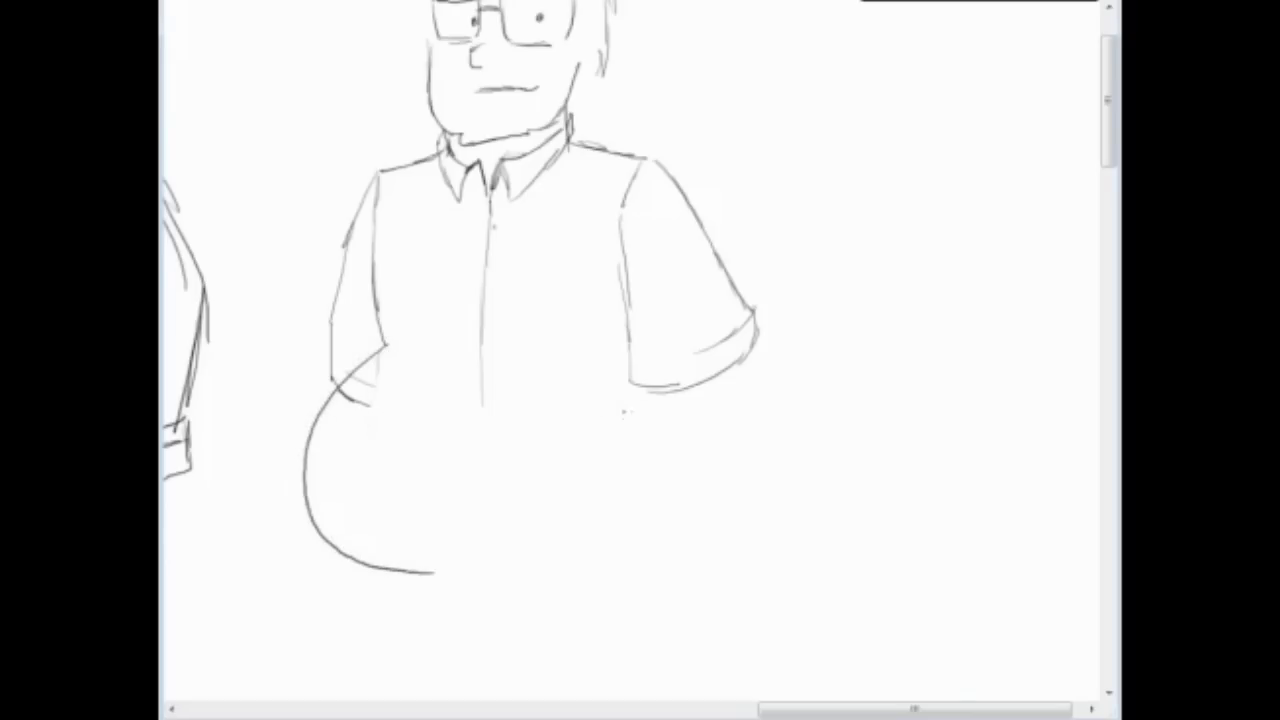
pyautogui.hotkey('ctrl', 'z')
pyautogui.moveTo(386, 358); pyautogui.dragTo(377, 438)
pyautogui.moveTo(390, 296); pyautogui.dragTo(380, 470)
pyautogui.moveTo(385, 338); pyautogui.dragTo(396, 500)
pyautogui.moveTo(386, 370); pyautogui.dragTo(393, 505)
pyautogui.moveTo(383, 408); pyautogui.dragTo(395, 512)
# Sketch the right arm below the sleeve, with the elbow, the inner forearm line and a curved wrist end
pyautogui.moveTo(638, 390); pyautogui.dragTo(653, 446)
pyautogui.moveTo(746, 366)
pyautogui.mouseDown()
pyautogui.moveTo(776, 424)
pyautogui.moveTo(760, 478)
pyautogui.mouseUp()
pyautogui.moveTo(664, 430)
pyautogui.mouseDown()
pyautogui.moveTo(649, 458)
pyautogui.moveTo(630, 550)
pyautogui.moveTo(657, 592)
pyautogui.moveTo(706, 588)
pyautogui.mouseUp()
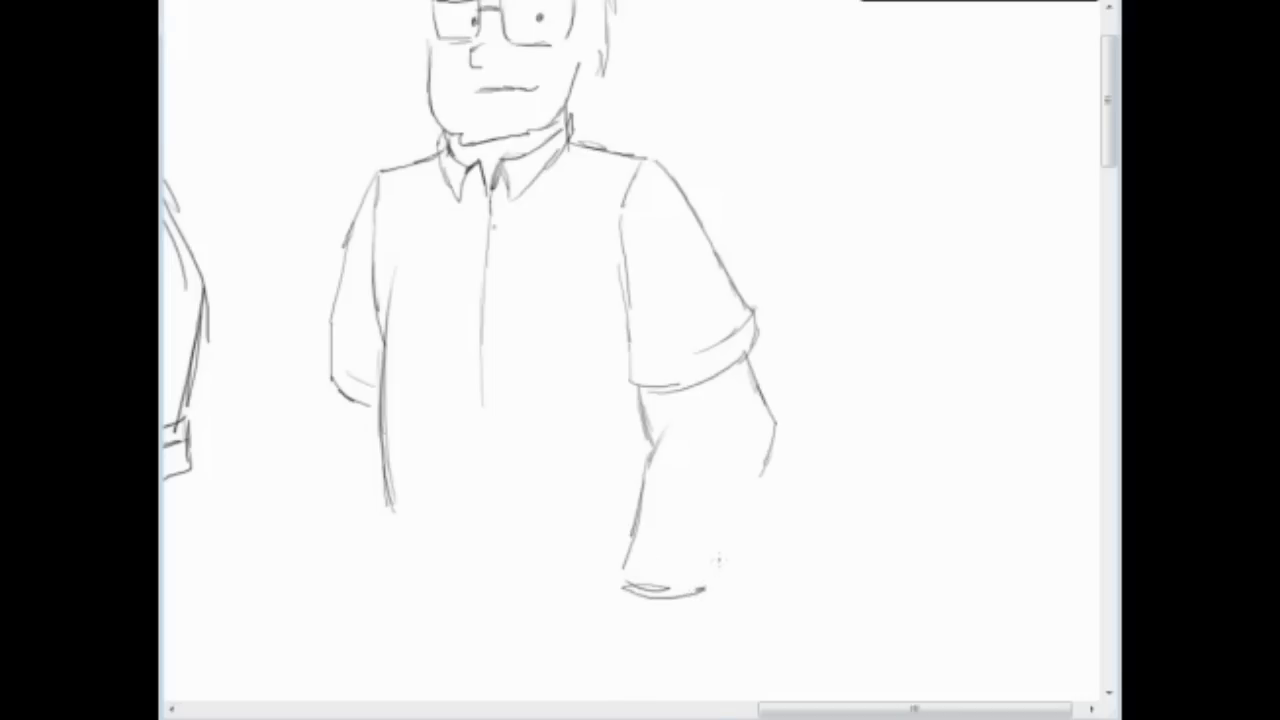
# Undo the last forearm strokes and redraw the right forearm as longer lines running down to the hand
pyautogui.hotkey('ctrl', 'z')
pyautogui.hotkey('ctrl', 'z')
pyautogui.moveTo(658, 432); pyautogui.dragTo(612, 628)
pyautogui.moveTo(622, 570); pyautogui.dragTo(598, 680)
pyautogui.moveTo(684, 610); pyautogui.dragTo(708, 674)
pyautogui.moveTo(690, 610); pyautogui.dragTo(706, 674)
pyautogui.moveTo(706, 674); pyautogui.dragTo(677, 519)
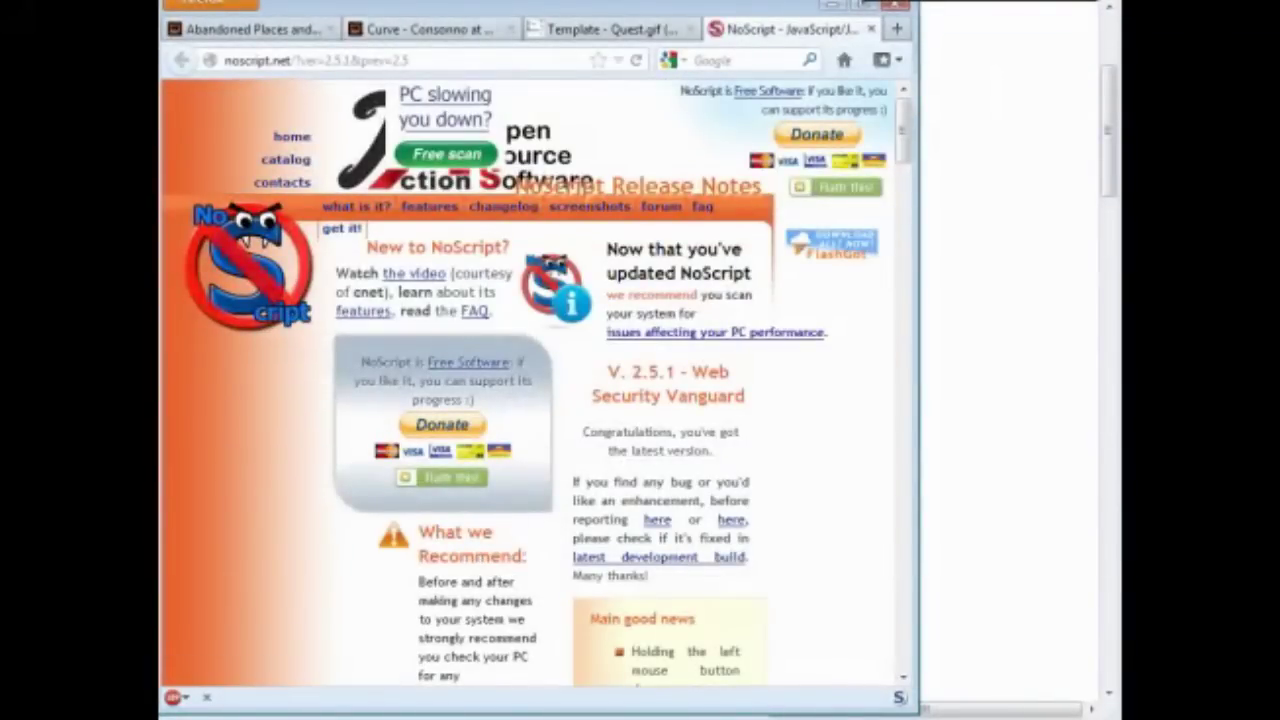
# Close the browser tabs other than the NoScript page and load gmail.com in the remaining tab
pyautogui.click(330, 29)
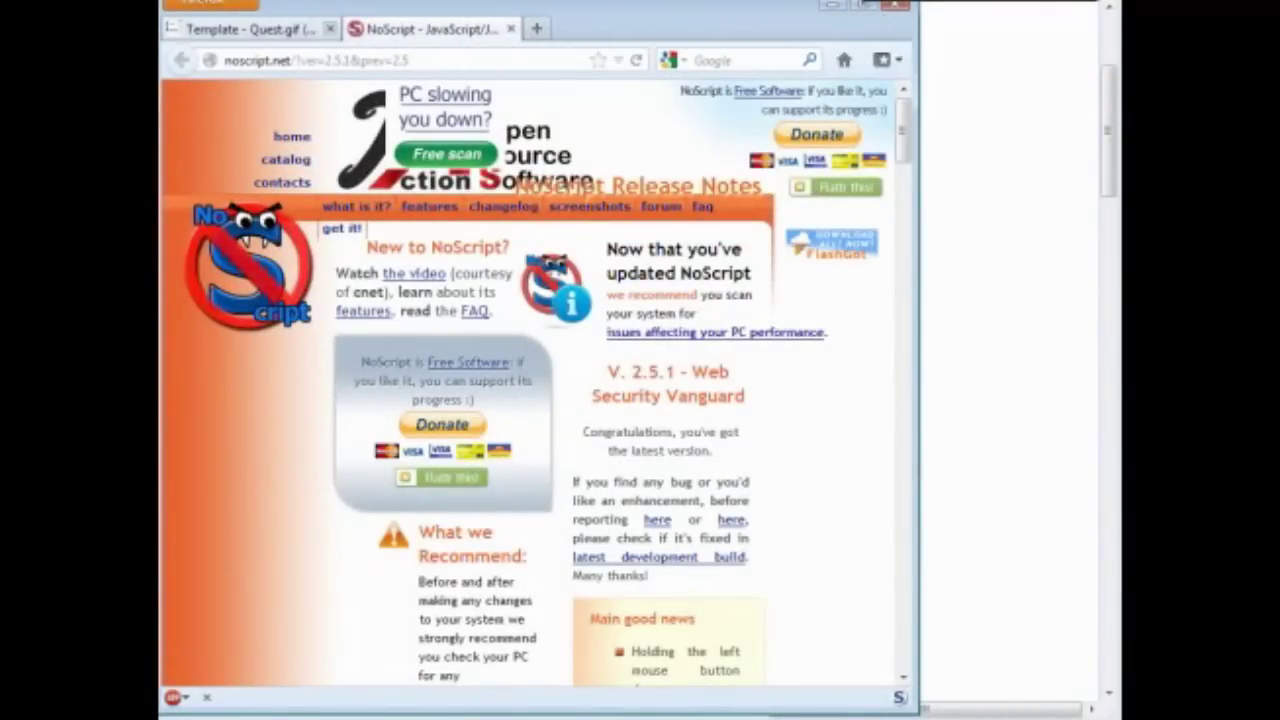
pyautogui.click(330, 29)
pyautogui.click(396, 60)
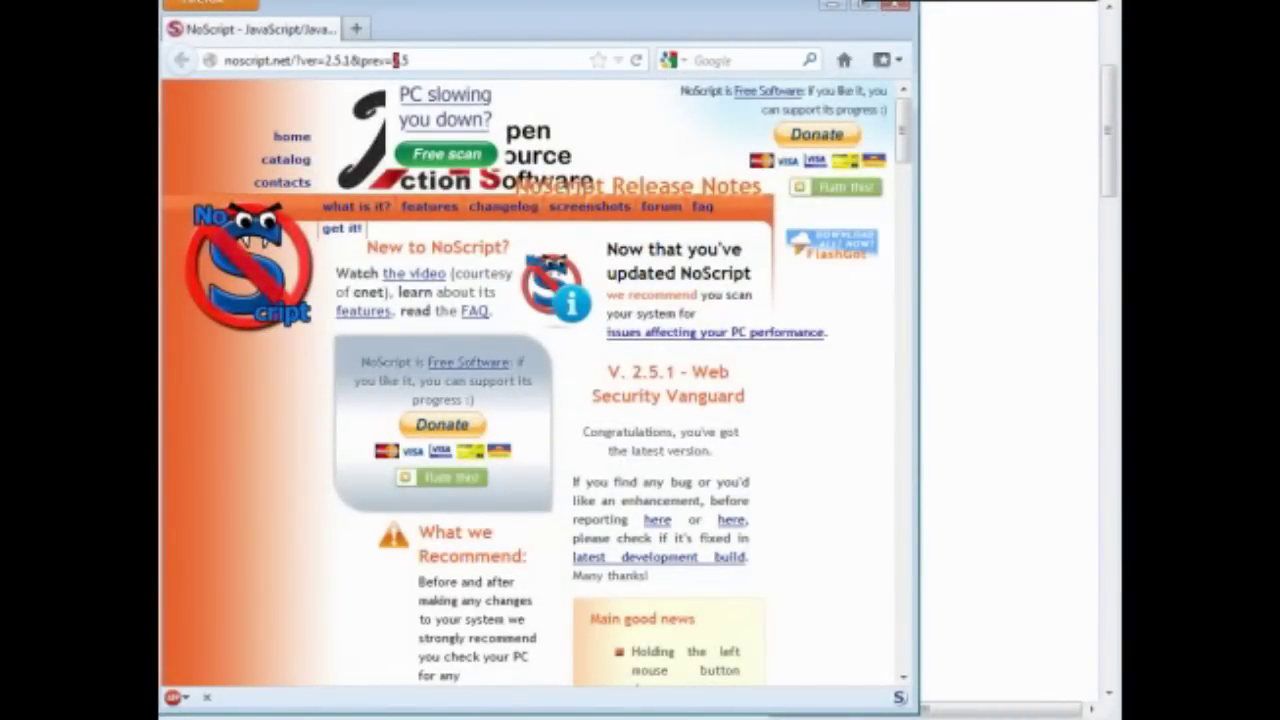
pyautogui.click(395, 60)
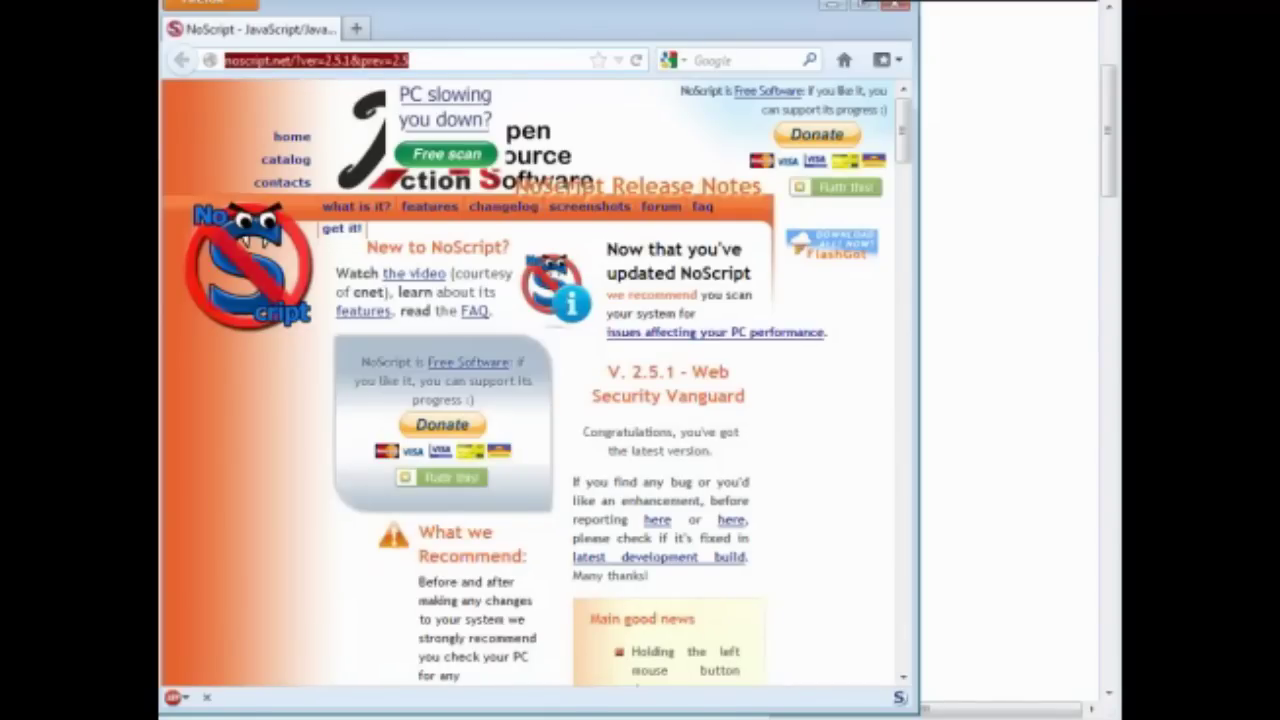
pyautogui.write('gmai')
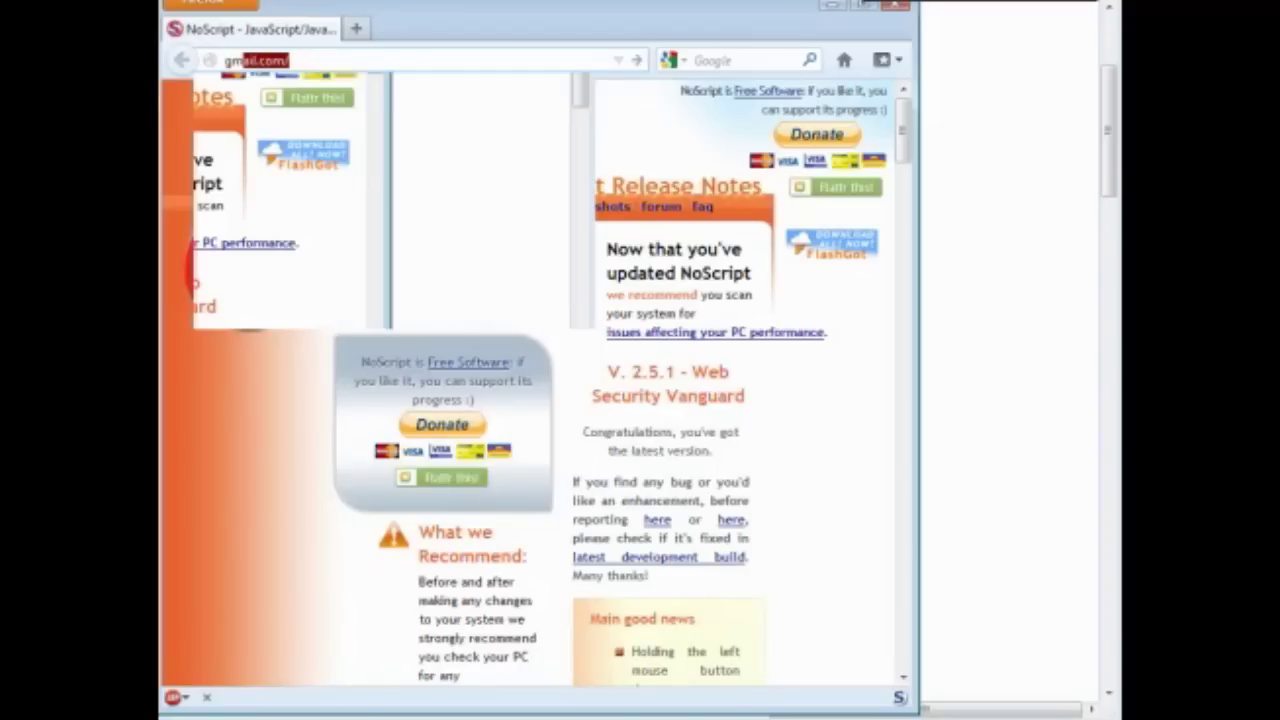
pyautogui.write('l.com')
pyautogui.press('Return')
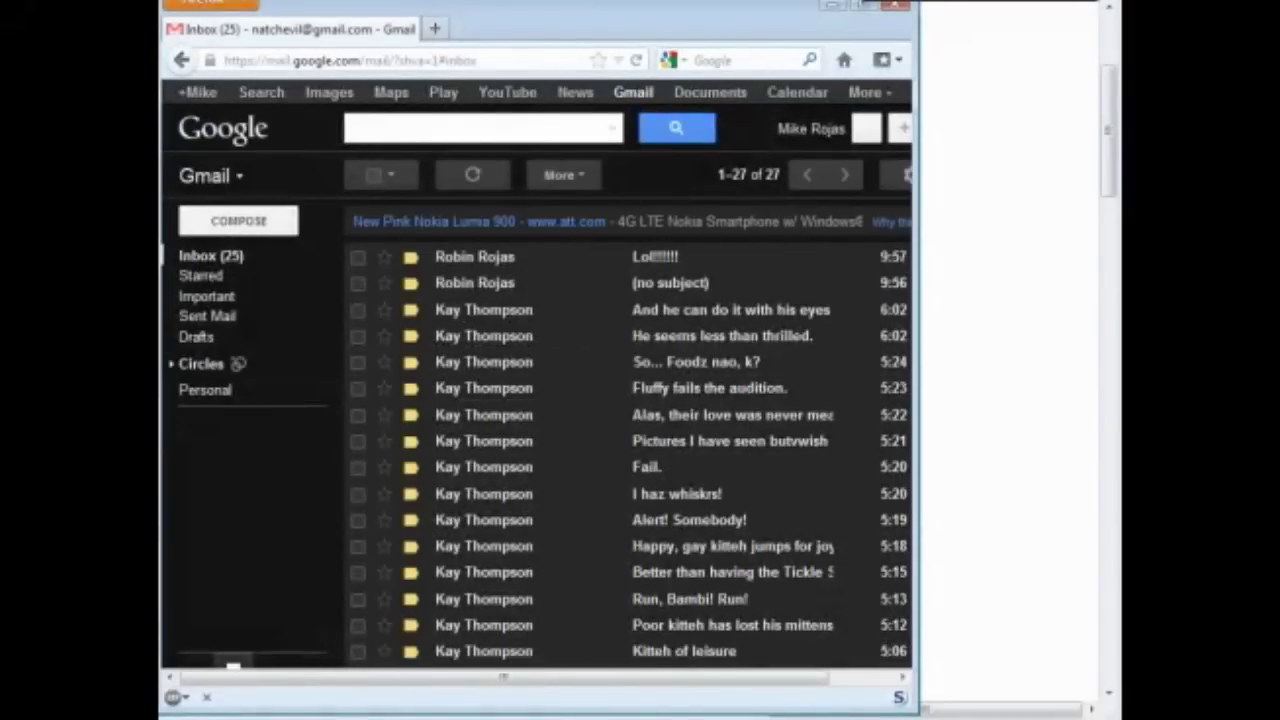
# Look through the inbox, widen the browser window and open the message titled "(no subject)"
pyautogui.scroll(-5, 630, 430)
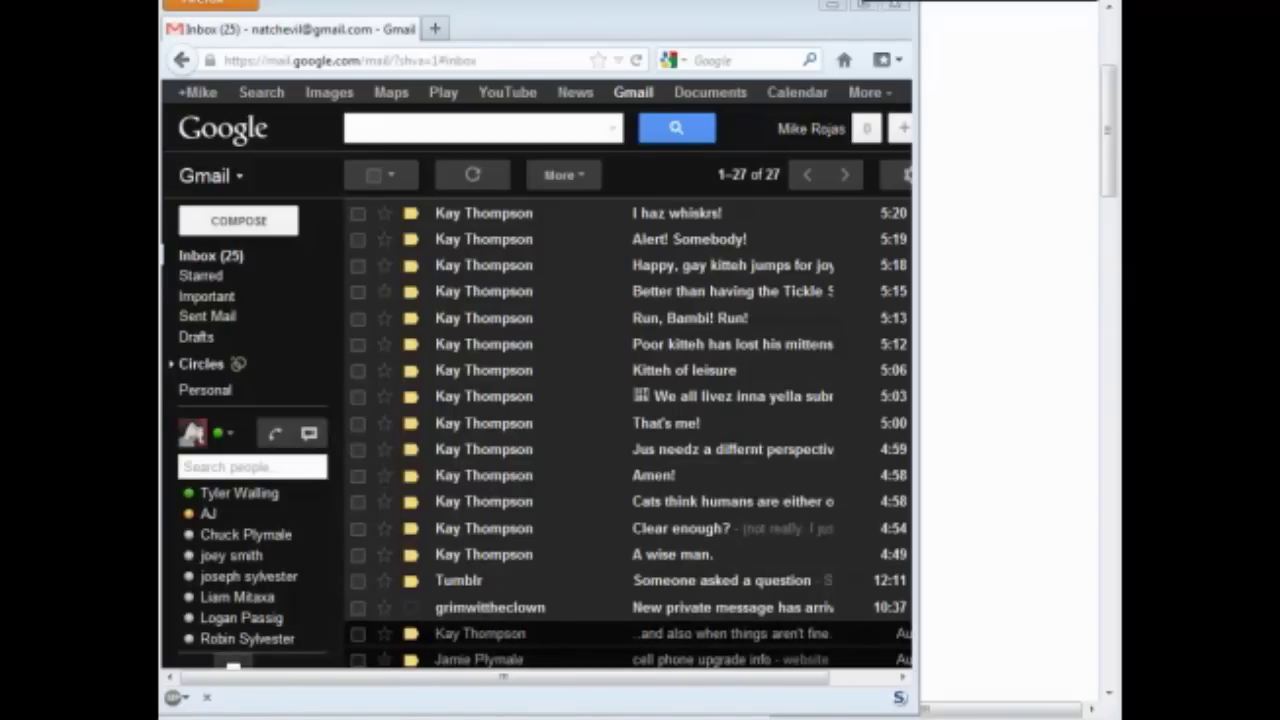
pyautogui.moveTo(916, 714); pyautogui.dragTo(1090, 712)
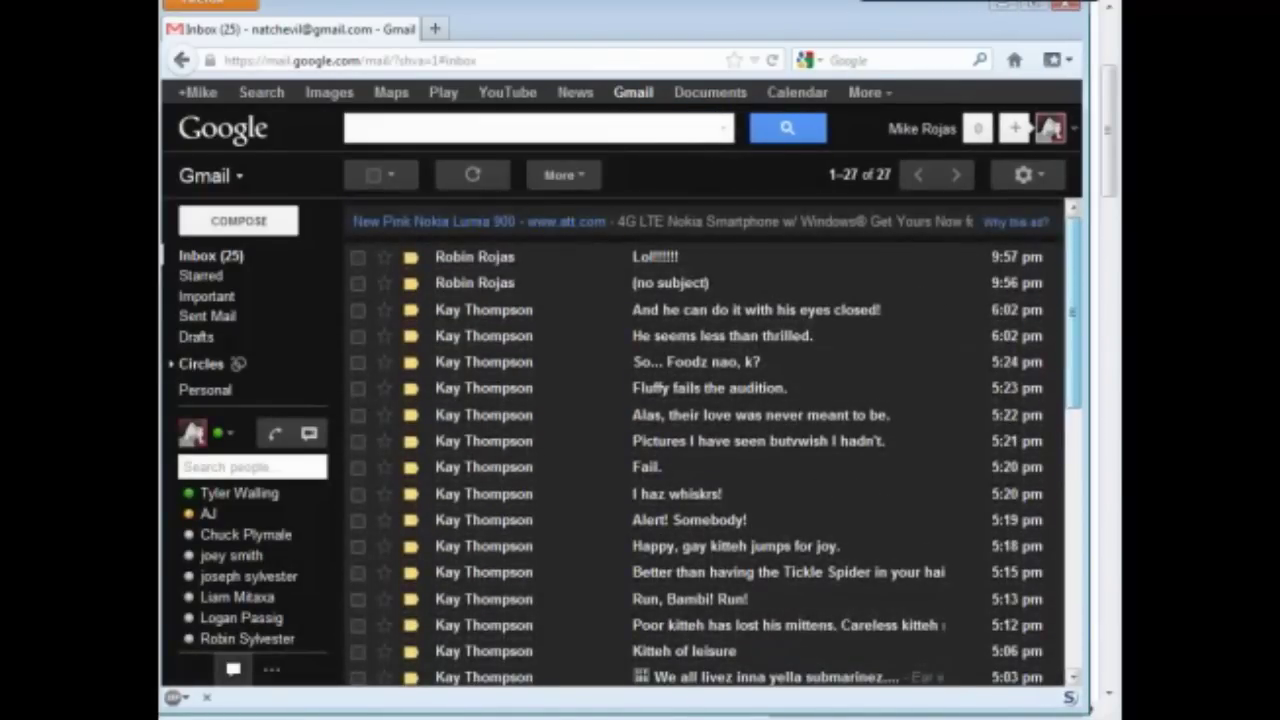
pyautogui.moveTo(480, 284)
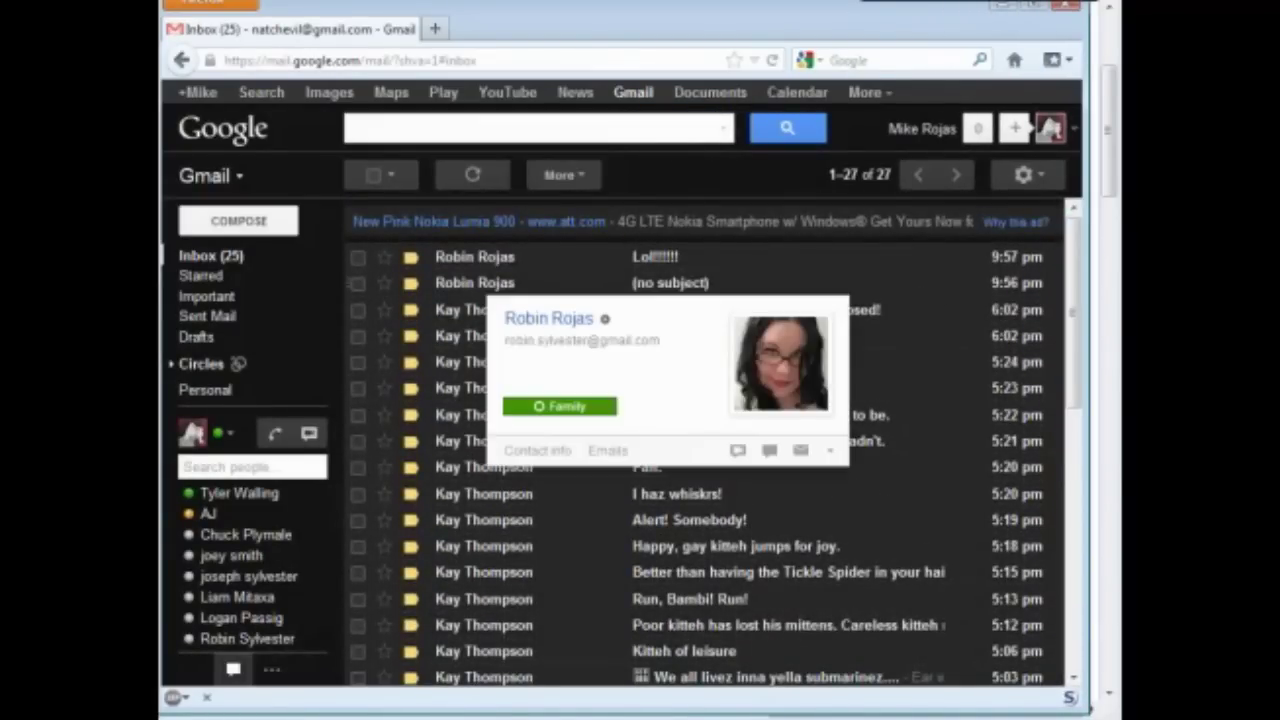
pyautogui.click(480, 283)
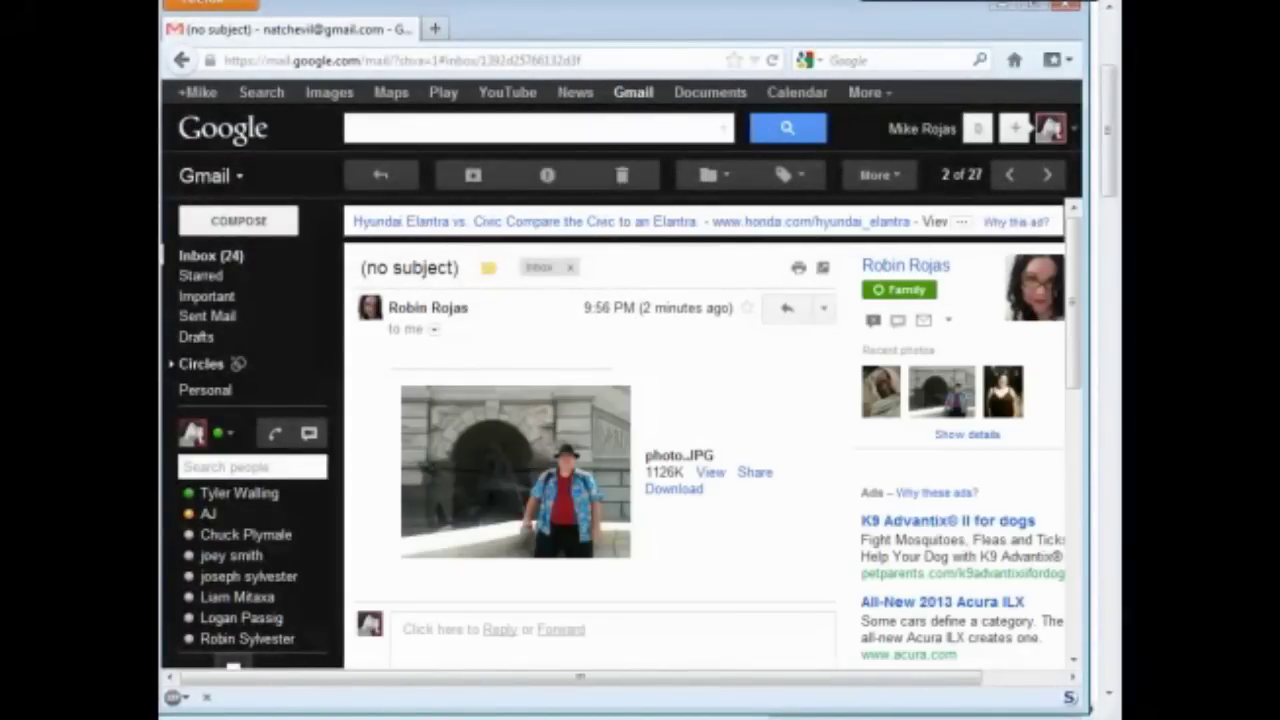
# Return to the inbox, open the "Lol!!!!!!" message and view its attached photo.JPG
pyautogui.click(210, 256)
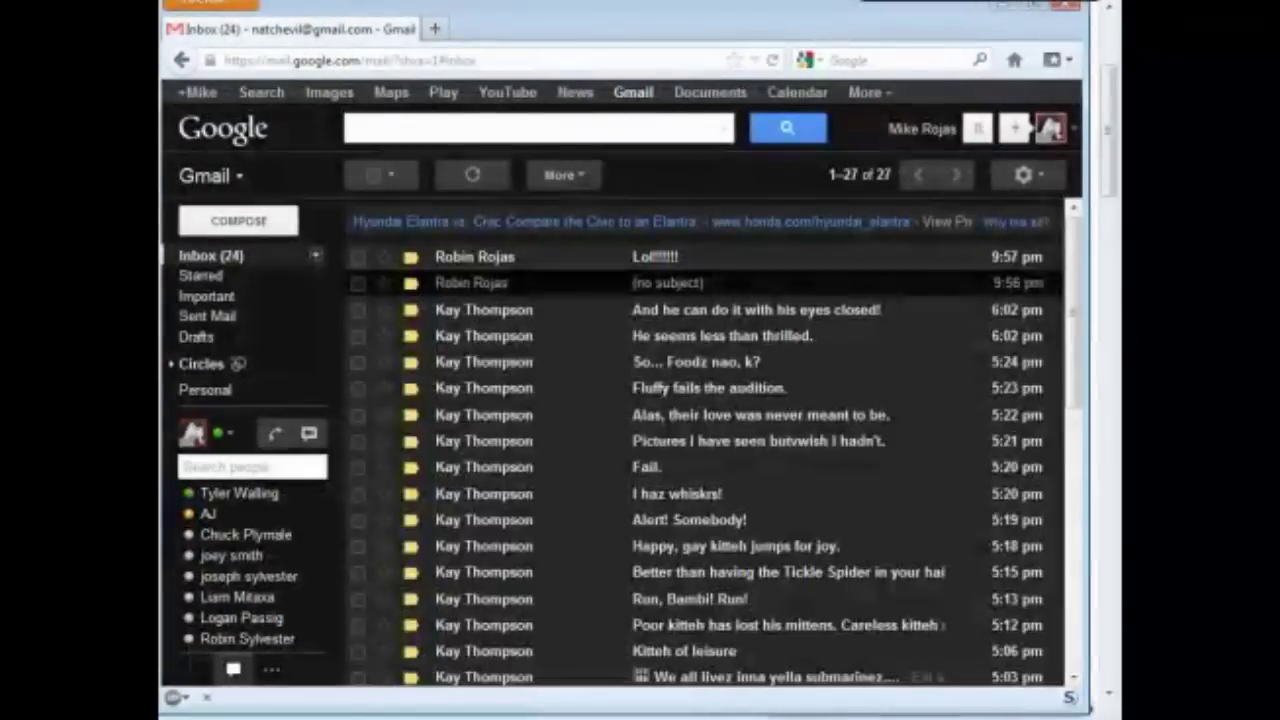
pyautogui.click(475, 257)
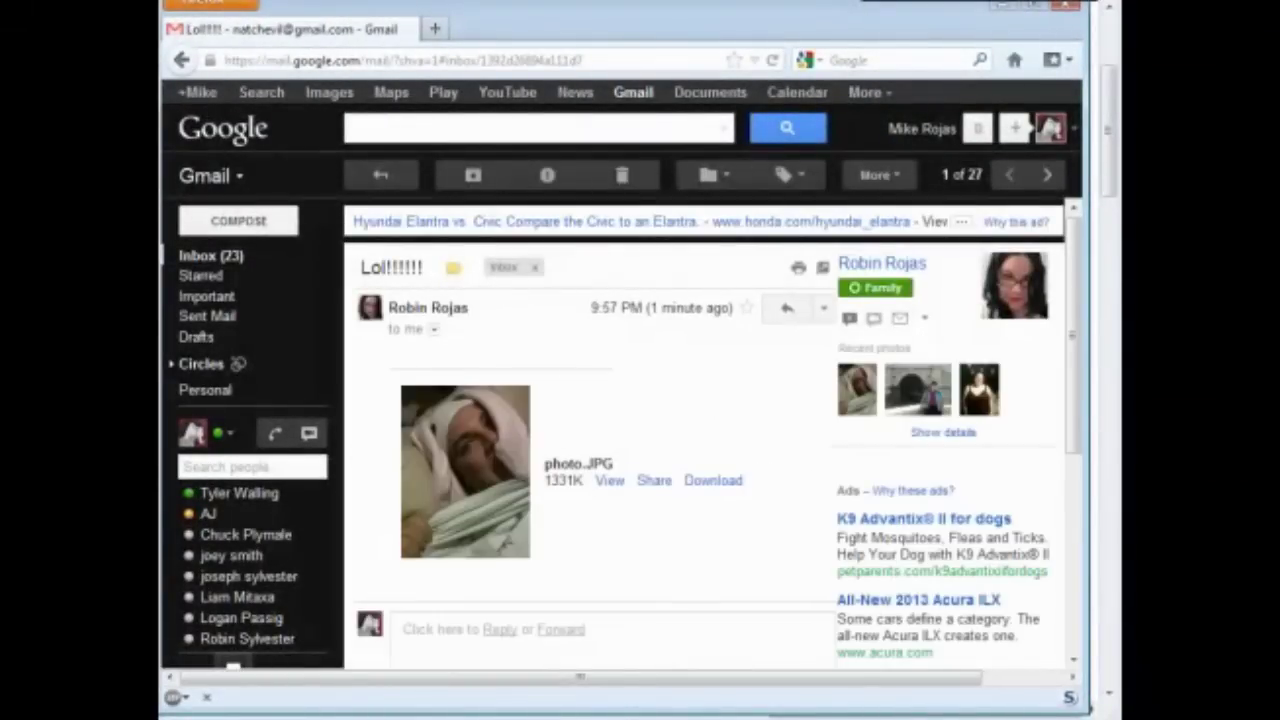
pyautogui.click(609, 480)
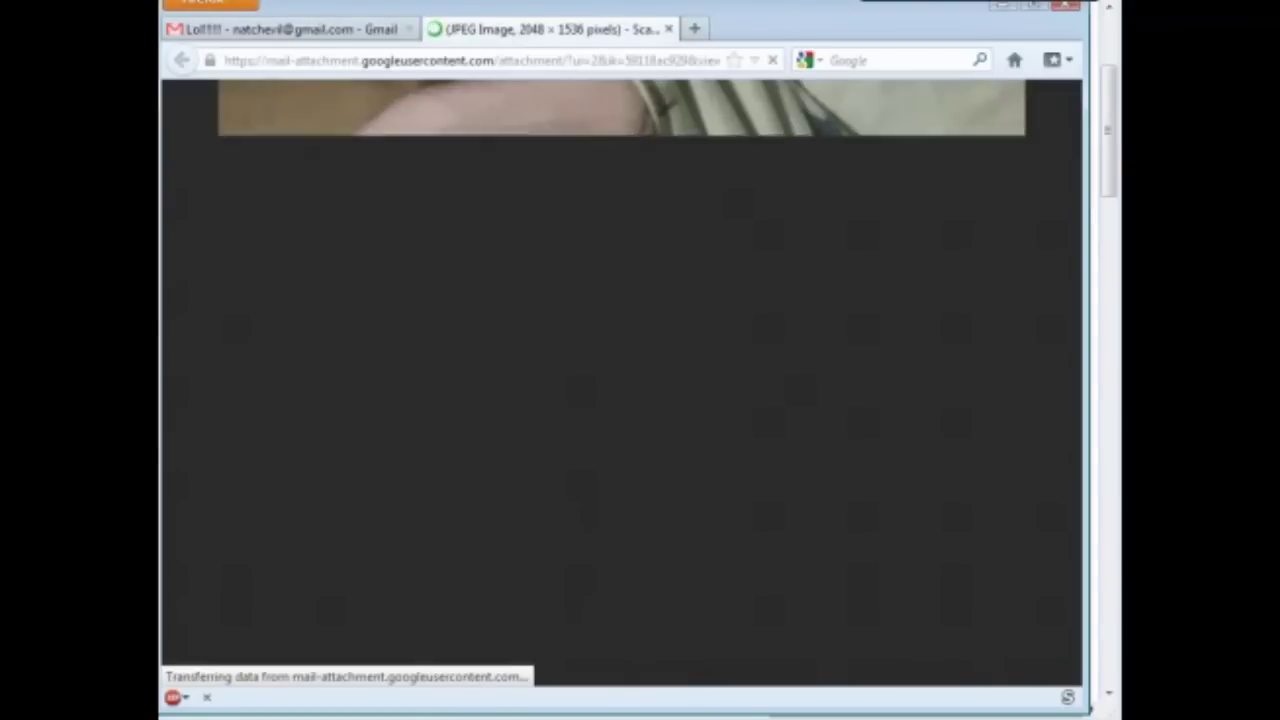
# Go back to the inbox and view the photo.JPG attached to the "(no subject)" message
pyautogui.click(290, 29)
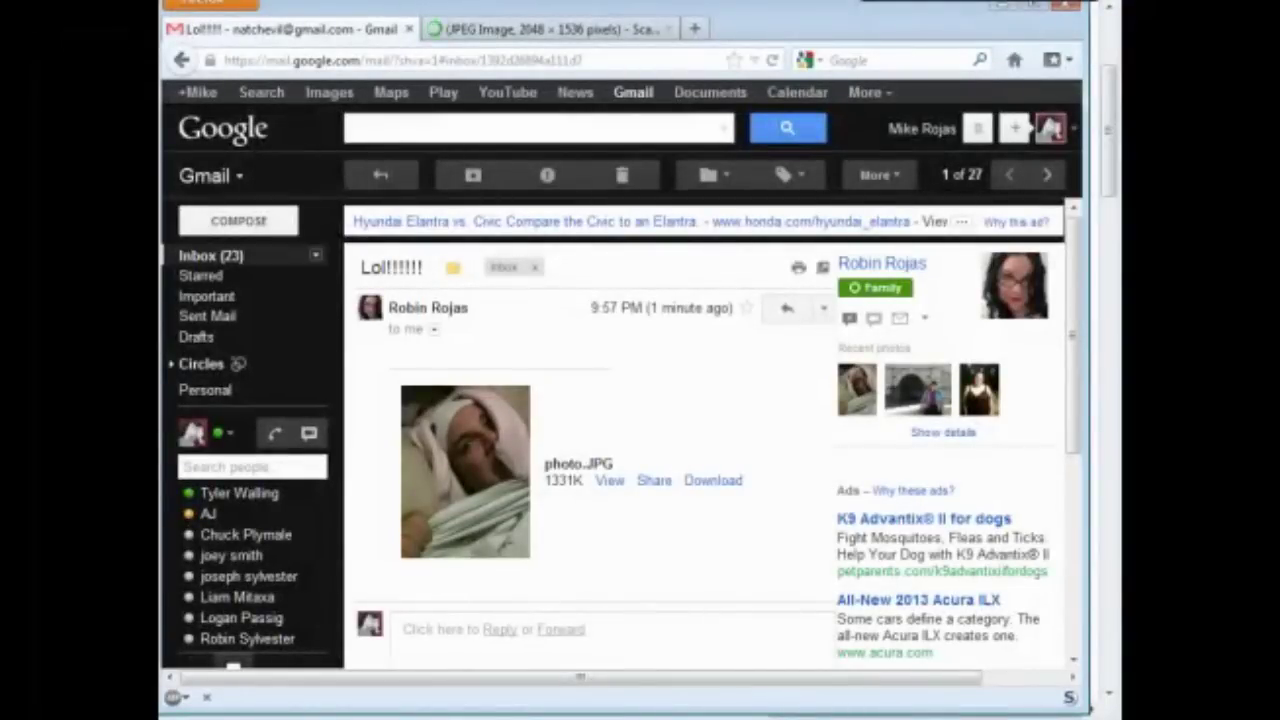
pyautogui.click(210, 256)
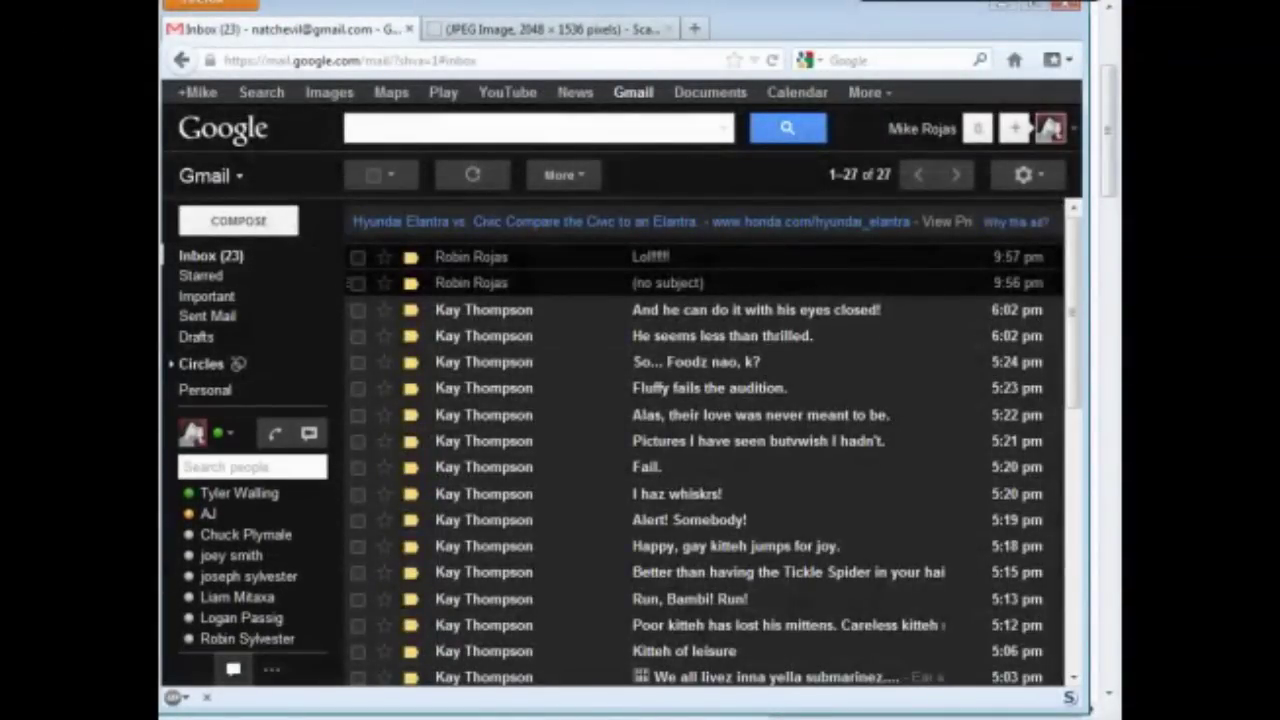
pyautogui.click(668, 283)
pyautogui.click(709, 470)
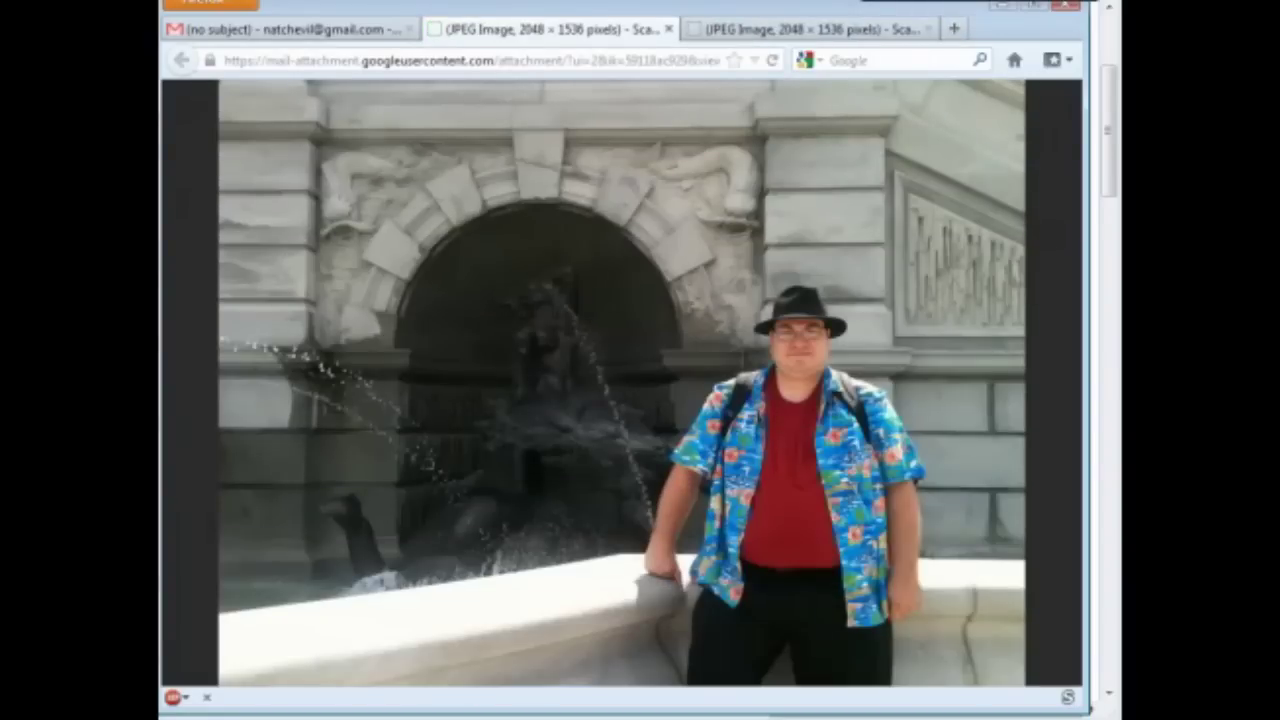
# Examine the man's hat, glasses, shirt and arms in the photo at full size, and fit it back to the window
pyautogui.click(676, 447)
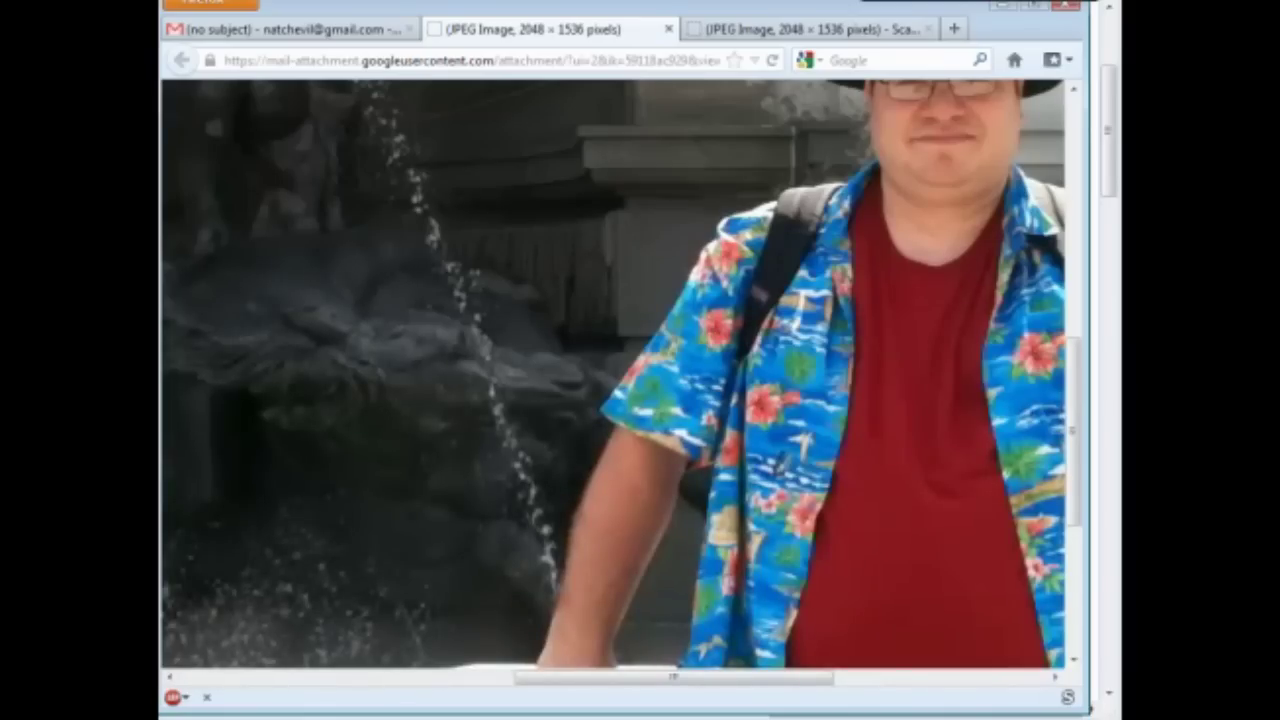
pyautogui.scroll(4, 622, 375)
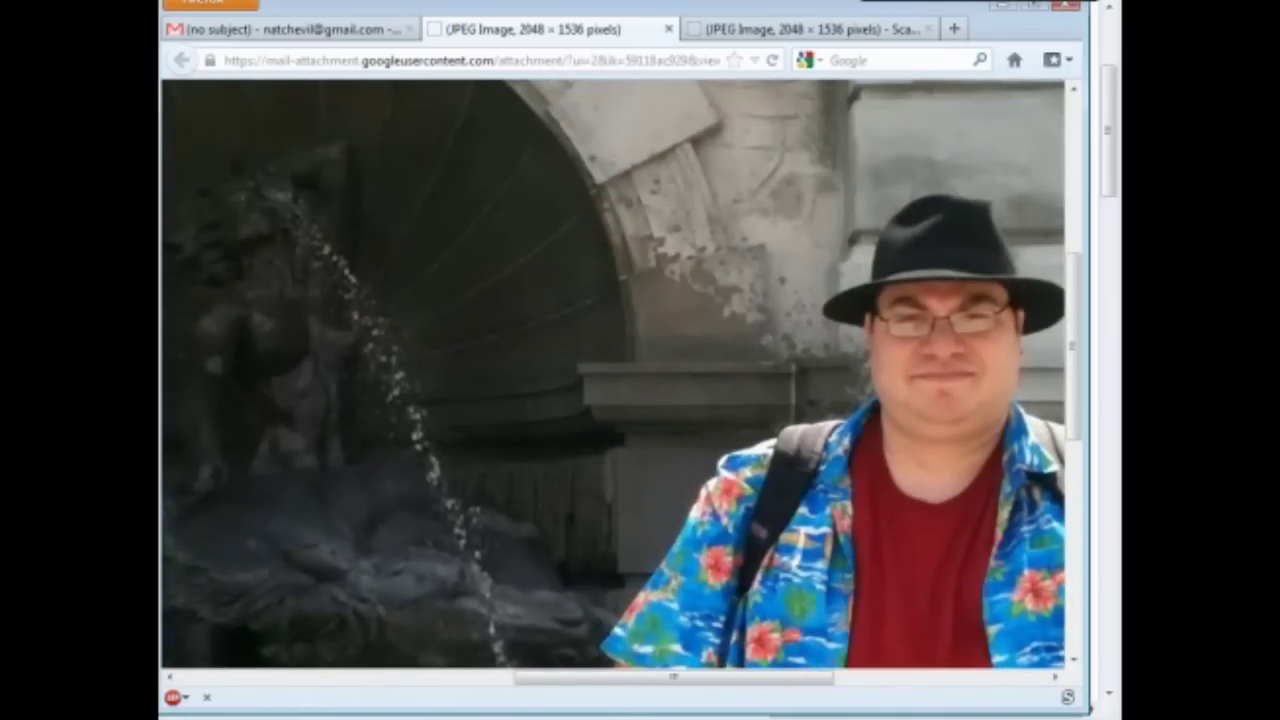
pyautogui.scroll(-10, 621, 374)
pyautogui.click(676, 447)
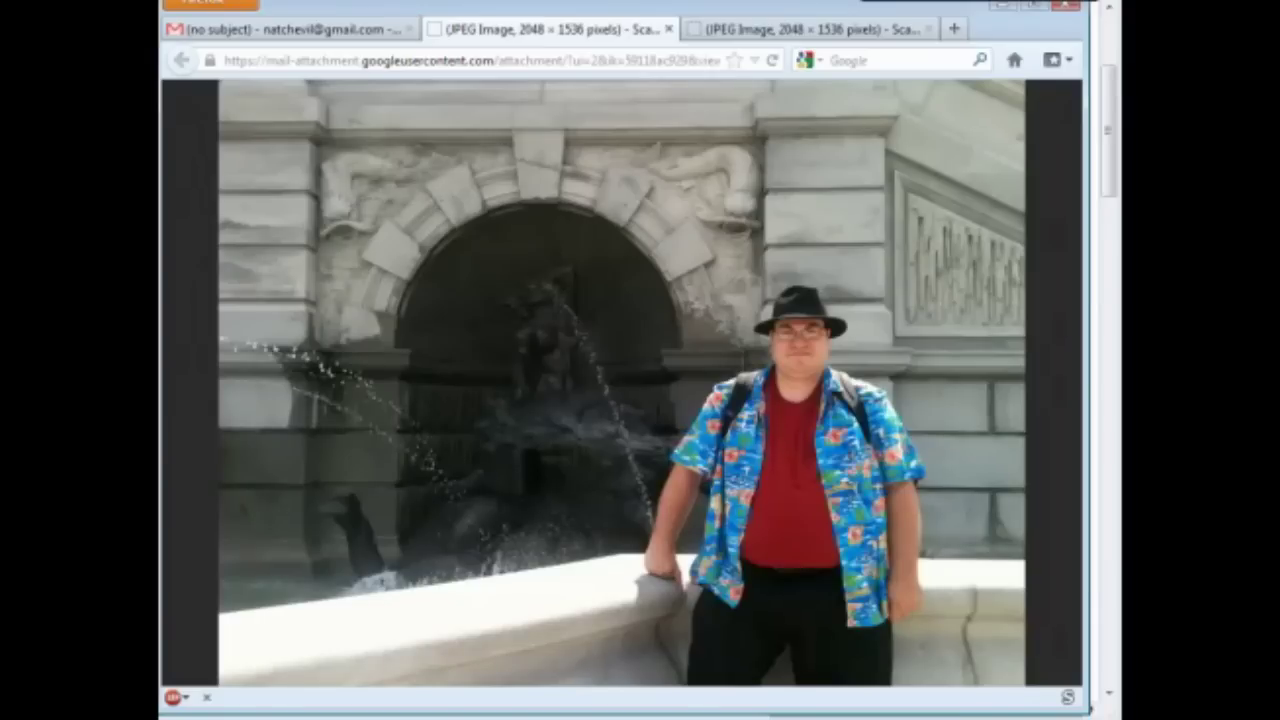
# Close the other photo's tab and the mail tab, keep the reference photo open and switch back to the drawing canvas
pyautogui.hotkey('ctrl', 'Tab')
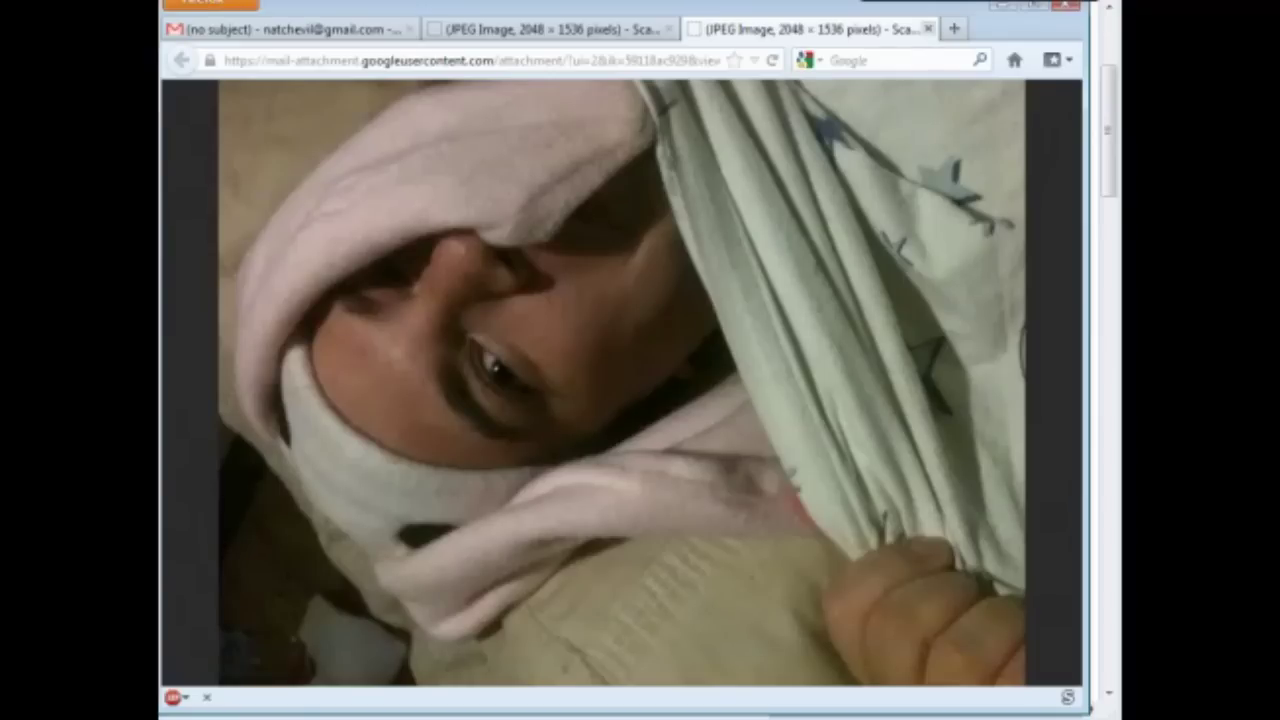
pyautogui.click(928, 29)
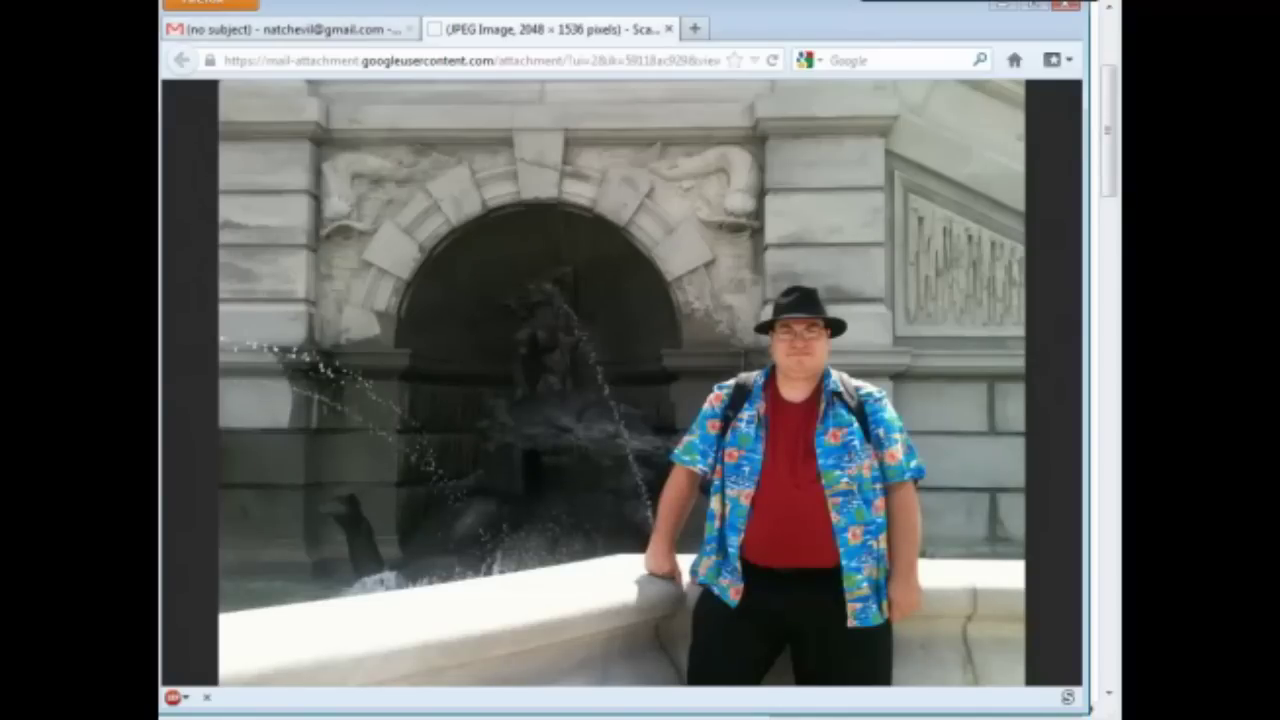
pyautogui.click(395, 29)
pyautogui.hotkey('ctrl', 'Tab')
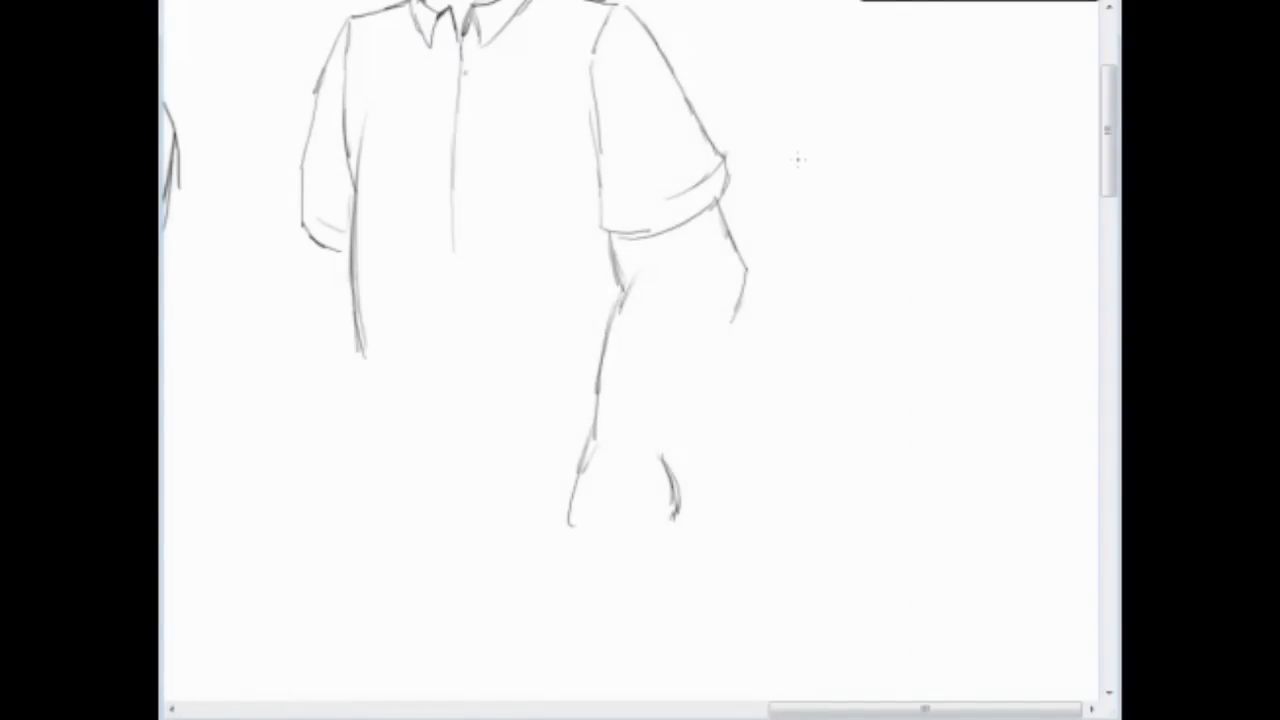
# Draw the shirt's lower edge as two curved tails with a V notch at the centre, and sketch the left arm's outer line
pyautogui.moveTo(360, 352)
pyautogui.mouseDown()
pyautogui.moveTo(347, 412)
pyautogui.moveTo(386, 482)
pyautogui.mouseUp()
pyautogui.moveTo(348, 440)
pyautogui.mouseDown()
pyautogui.moveTo(416, 504)
pyautogui.moveTo(454, 430)
pyautogui.mouseUp()
pyautogui.moveTo(420, 502)
pyautogui.mouseDown()
pyautogui.moveTo(456, 418)
pyautogui.moveTo(488, 494)
pyautogui.mouseUp()
pyautogui.moveTo(461, 428); pyautogui.dragTo(488, 504)
pyautogui.moveTo(490, 498); pyautogui.dragTo(546, 480)
pyautogui.moveTo(528, 488)
pyautogui.mouseDown()
pyautogui.moveTo(584, 452)
pyautogui.moveTo(614, 568)
pyautogui.mouseUp()
pyautogui.scroll(-3, 640, 360)
pyautogui.moveTo(342, 270)
pyautogui.mouseDown()
pyautogui.moveTo(339, 408)
pyautogui.moveTo(310, 365)
pyautogui.mouseUp()
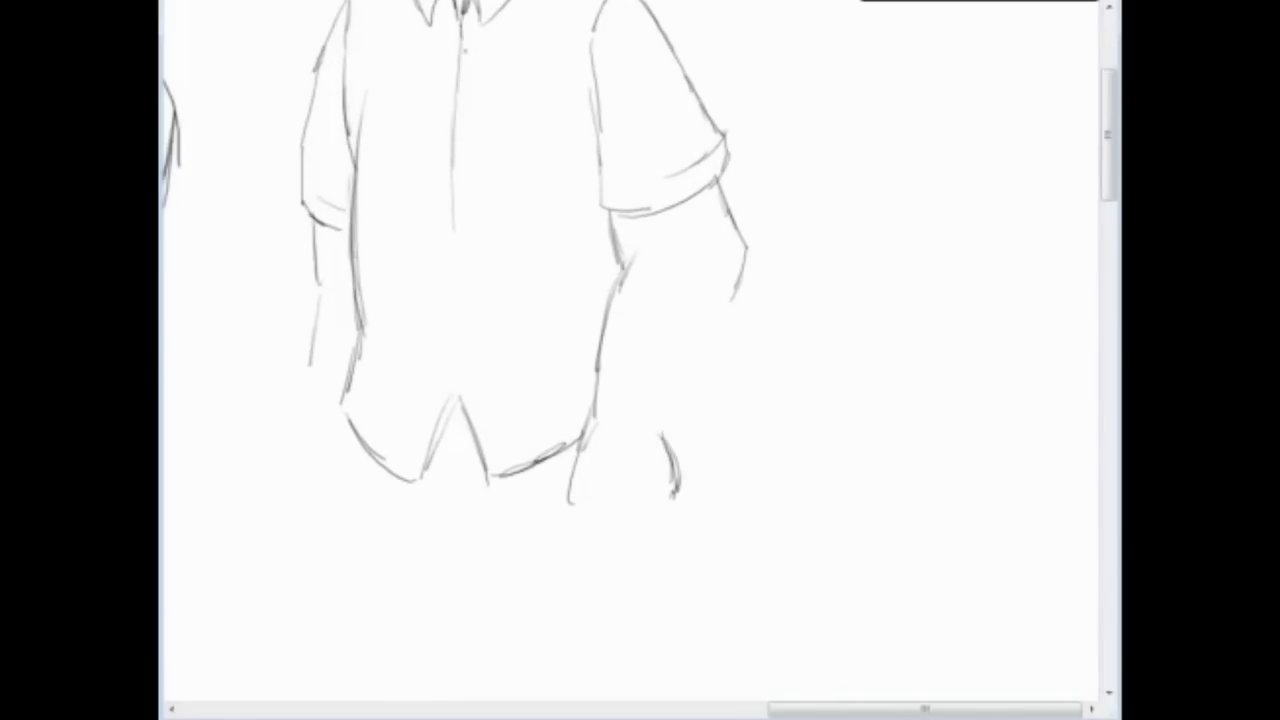
# Draw the curled fingers and thumb of the right hand below the wrist
pyautogui.moveTo(646, 518)
pyautogui.mouseDown()
pyautogui.moveTo(656, 547)
pyautogui.moveTo(664, 508)
pyautogui.moveTo(691, 530)
pyautogui.moveTo(688, 544)
pyautogui.moveTo(659, 549)
pyautogui.moveTo(629, 510)
pyautogui.moveTo(664, 566)
pyautogui.mouseUp()
pyautogui.moveTo(594, 507)
pyautogui.mouseDown()
pyautogui.moveTo(619, 569)
pyautogui.moveTo(646, 576)
pyautogui.mouseUp()
pyautogui.moveTo(576, 474)
pyautogui.mouseDown()
pyautogui.moveTo(590, 554)
pyautogui.moveTo(618, 572)
pyautogui.mouseUp()
pyautogui.moveTo(566, 490)
pyautogui.mouseDown()
pyautogui.moveTo(570, 521)
pyautogui.moveTo(585, 528)
pyautogui.mouseUp()
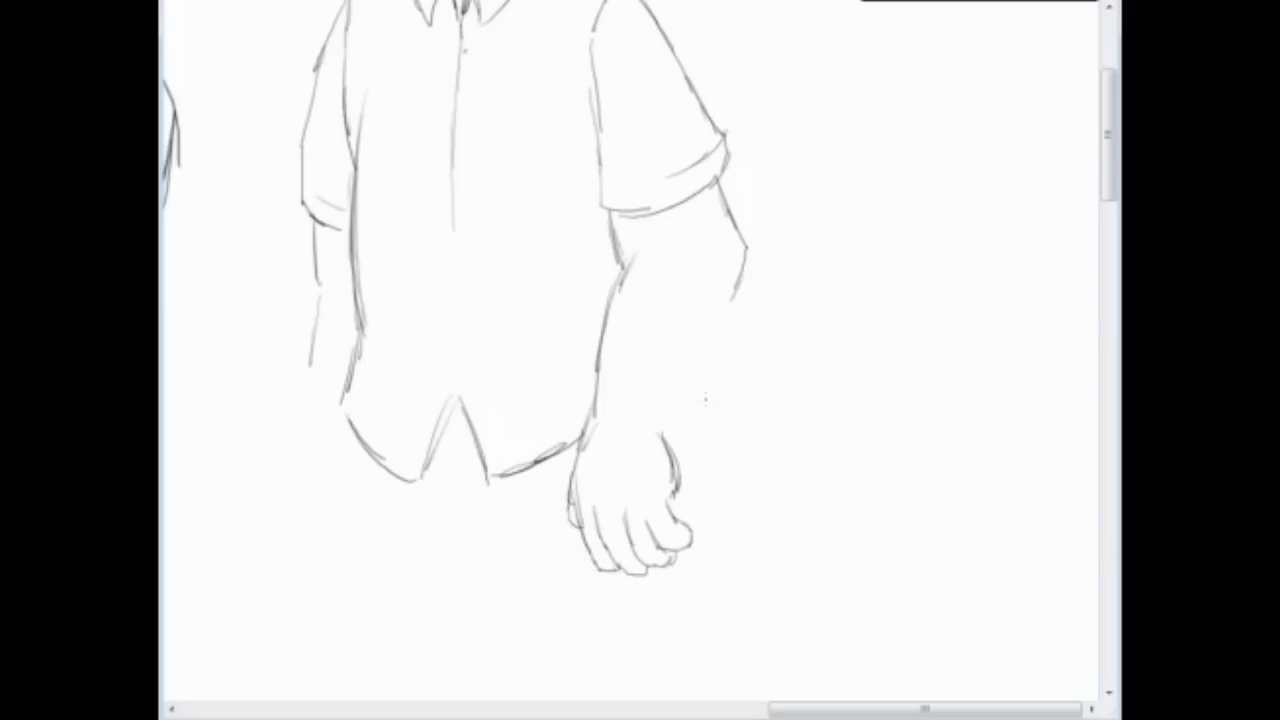
# Redraw the right arm's outer contour from the sleeve around the elbow down to the wrist
pyautogui.moveTo(736, 268); pyautogui.dragTo(684, 420)
pyautogui.moveTo(712, 322); pyautogui.dragTo(664, 432)
pyautogui.moveTo(730, 282)
pyautogui.mouseDown()
pyautogui.moveTo(672, 418)
pyautogui.moveTo(692, 354)
pyautogui.mouseUp()
pyautogui.moveTo(734, 260); pyautogui.dragTo(722, 290)
pyautogui.moveTo(730, 220); pyautogui.dragTo(734, 264)
pyautogui.moveTo(718, 180); pyautogui.dragTo(736, 274)
pyautogui.moveTo(738, 210); pyautogui.dragTo(740, 307)
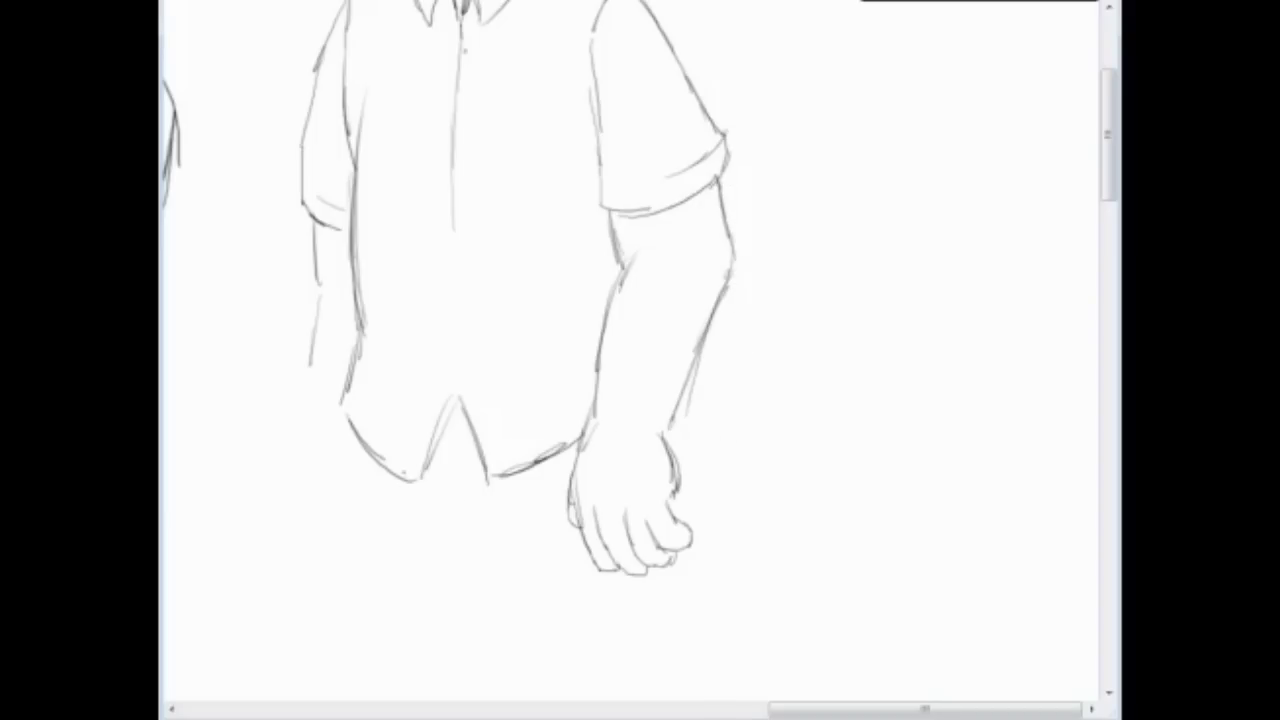
# Sketch the outer line of the left trouser leg down from the shirt's hem
pyautogui.scroll(-3, 418, 486)
pyautogui.moveTo(361, 238); pyautogui.dragTo(376, 540)
pyautogui.moveTo(357, 322); pyautogui.dragTo(380, 547)
# Draw the trouser fly below the shirt's notch, try a curved crotch crease under it and undo the unwanted strokes
pyautogui.moveTo(463, 249); pyautogui.dragTo(468, 340)
pyautogui.moveTo(465, 218)
pyautogui.mouseDown()
pyautogui.moveTo(484, 362)
pyautogui.moveTo(466, 347)
pyautogui.moveTo(502, 366)
pyautogui.moveTo(540, 357)
pyautogui.moveTo(538, 370)
pyautogui.moveTo(504, 348)
pyautogui.mouseUp()
pyautogui.moveTo(442, 276)
pyautogui.mouseDown()
pyautogui.moveTo(434, 322)
pyautogui.moveTo(465, 356)
pyautogui.moveTo(504, 352)
pyautogui.mouseUp()
pyautogui.hotkey('ctrl', 'z')
pyautogui.hotkey('ctrl', 'z')
pyautogui.moveTo(442, 280)
pyautogui.mouseDown()
pyautogui.moveTo(412, 306)
pyautogui.moveTo(384, 370)
pyautogui.moveTo(482, 376)
pyautogui.moveTo(488, 355)
pyautogui.moveTo(518, 348)
pyautogui.mouseUp()
pyautogui.hotkey('ctrl', 'z')
pyautogui.hotkey('ctrl', 'z')
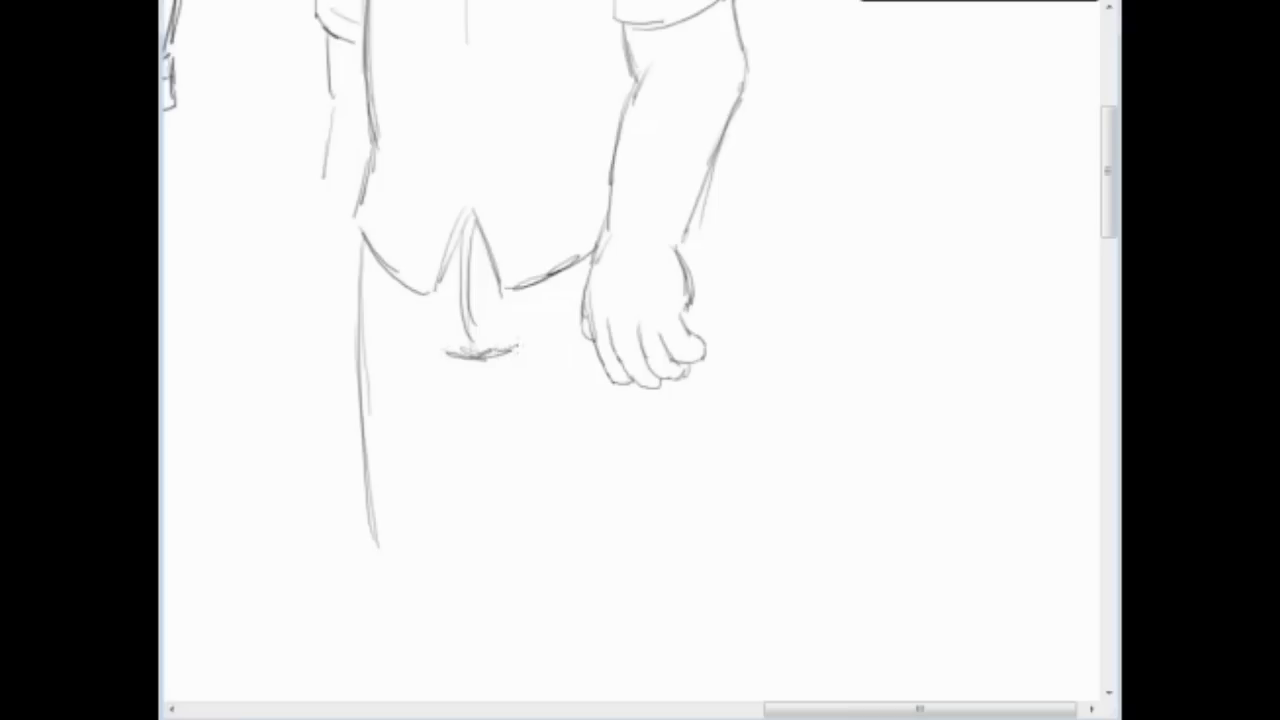
# Sketch the right trouser leg's outer thigh line and its long inner line running down from the crotch
pyautogui.moveTo(684, 238)
pyautogui.mouseDown()
pyautogui.moveTo(704, 330)
pyautogui.moveTo(697, 474)
pyautogui.mouseUp()
pyautogui.moveTo(701, 424); pyautogui.dragTo(697, 490)
pyautogui.moveTo(498, 364); pyautogui.dragTo(504, 594)
pyautogui.moveTo(501, 526)
pyautogui.mouseDown()
pyautogui.moveTo(509, 630)
pyautogui.moveTo(495, 330)
pyautogui.mouseUp()
pyautogui.moveTo(486, 272); pyautogui.dragTo(508, 432)
pyautogui.moveTo(500, 384); pyautogui.dragTo(510, 624)
# Extend and darken the right trouser leg's outer line from below the hand past the knee to the ankle
pyautogui.moveTo(690, 116); pyautogui.dragTo(683, 244)
pyautogui.moveTo(688, 174)
pyautogui.mouseDown()
pyautogui.moveTo(682, 266)
pyautogui.moveTo(703, 450)
pyautogui.mouseUp()
pyautogui.moveTo(676, 252); pyautogui.dragTo(710, 512)
pyautogui.moveTo(698, 382); pyautogui.dragTo(712, 610)
pyautogui.moveTo(710, 550); pyautogui.dragTo(719, 626)
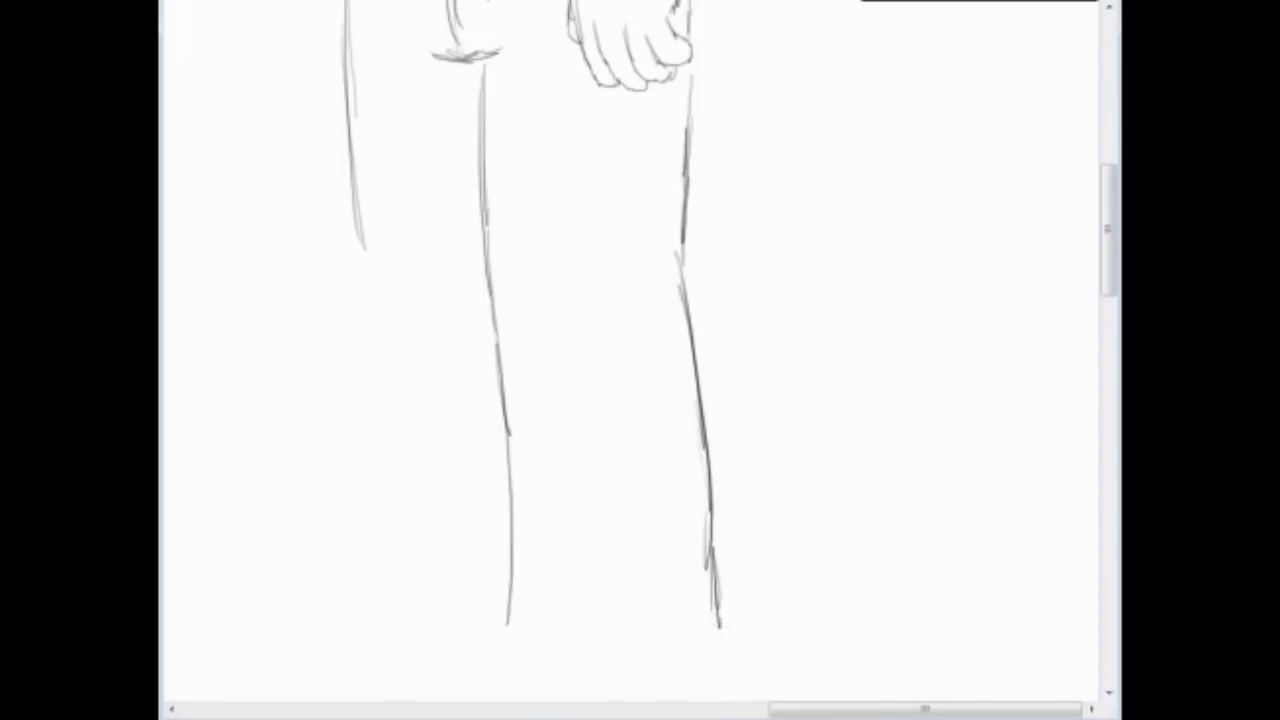
# Close the right trouser leg with a hem line and draw a bare foot with toes beneath it
pyautogui.scroll(-3, 630, 350)
pyautogui.moveTo(709, 204); pyautogui.dragTo(716, 290)
pyautogui.moveTo(711, 242); pyautogui.dragTo(720, 348)
pyautogui.moveTo(506, 342)
pyautogui.mouseDown()
pyautogui.moveTo(702, 333)
pyautogui.moveTo(724, 345)
pyautogui.mouseUp()
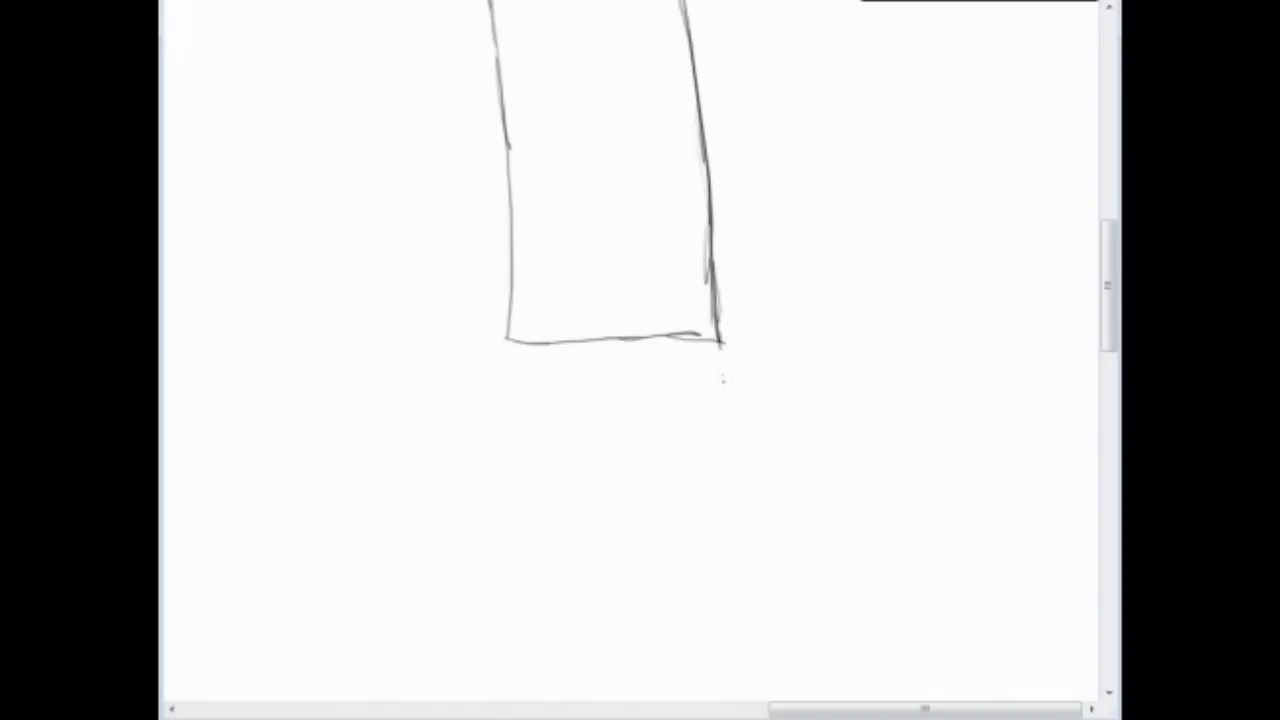
pyautogui.moveTo(522, 362)
pyautogui.mouseDown()
pyautogui.moveTo(480, 365)
pyautogui.moveTo(452, 399)
pyautogui.moveTo(468, 418)
pyautogui.moveTo(528, 379)
pyautogui.moveTo(508, 409)
pyautogui.moveTo(528, 419)
pyautogui.moveTo(563, 381)
pyautogui.moveTo(550, 406)
pyautogui.moveTo(570, 413)
pyautogui.moveTo(584, 382)
pyautogui.moveTo(593, 413)
pyautogui.moveTo(608, 411)
pyautogui.moveTo(616, 381)
pyautogui.moveTo(638, 411)
pyautogui.moveTo(647, 394)
pyautogui.moveTo(672, 401)
pyautogui.moveTo(722, 342)
pyautogui.mouseUp()
pyautogui.moveTo(488, 386)
pyautogui.mouseDown()
pyautogui.moveTo(464, 373)
pyautogui.moveTo(502, 384)
pyautogui.moveTo(541, 587)
pyautogui.moveTo(587, 373)
pyautogui.mouseUp()
pyautogui.scroll(3, 527, 380)
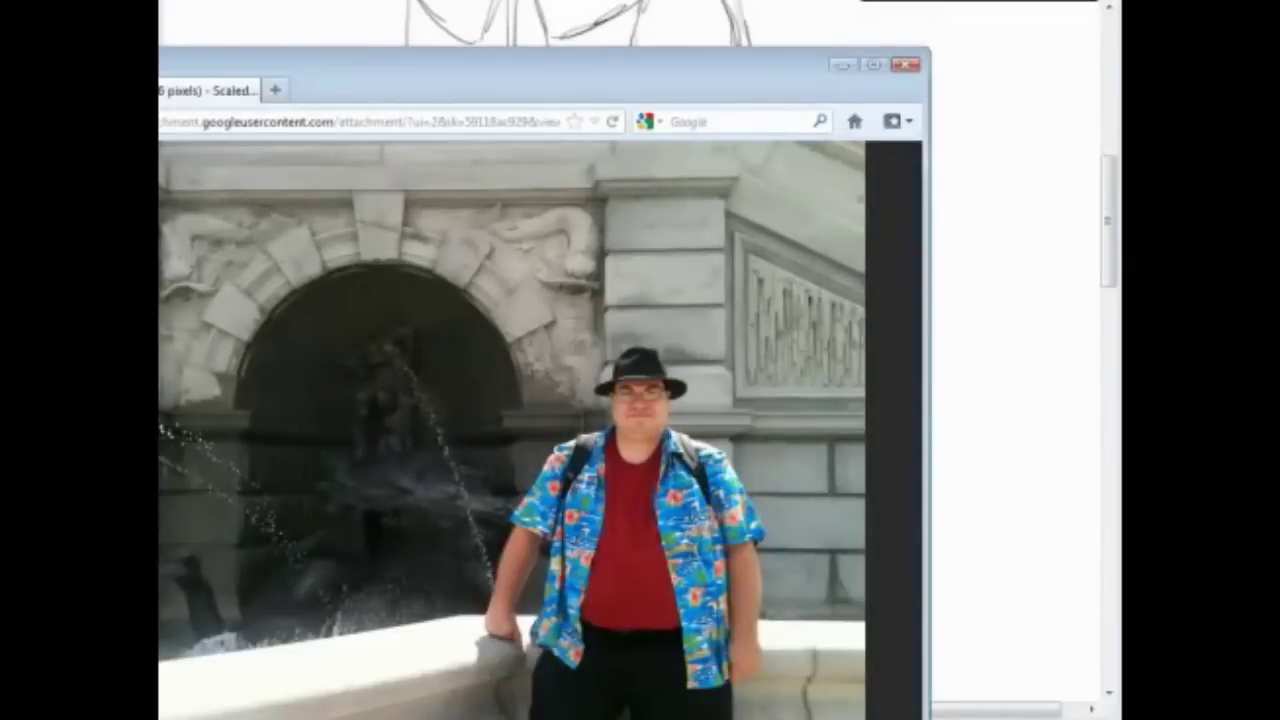
# Open the YouTube video "Heavy Metal Cats! Key of Awesome #1" in a new tab, close it and return to the drawing canvas
pyautogui.click(359, 121)
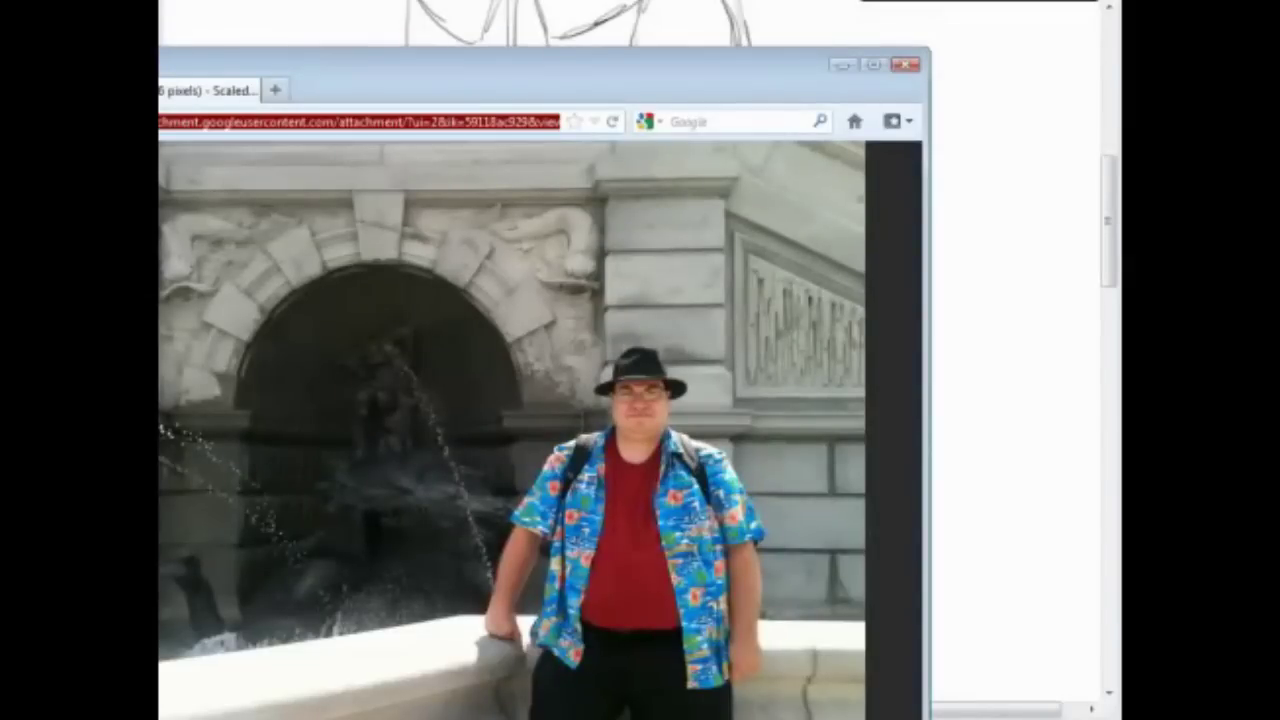
pyautogui.hotkey('ctrl', 't')
pyautogui.hotkey('ctrl', 'v')
pyautogui.press('Return')
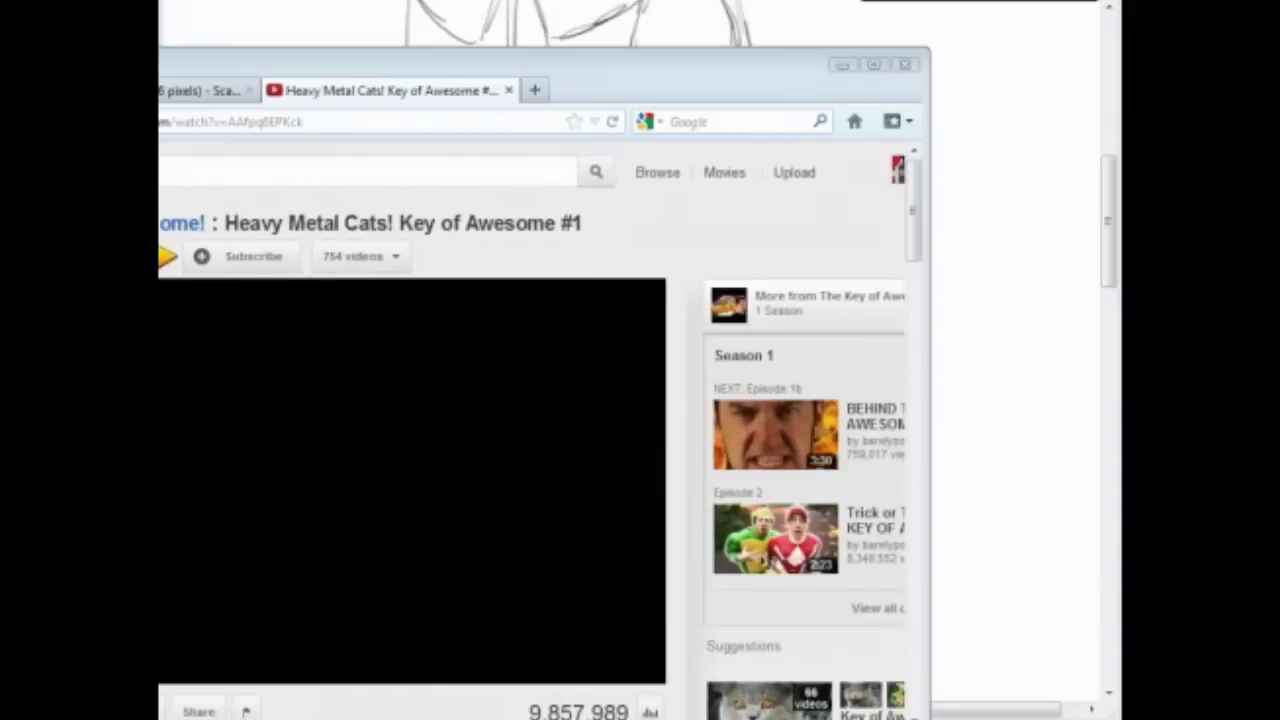
pyautogui.moveTo(600, 64); pyautogui.dragTo(737, 15)
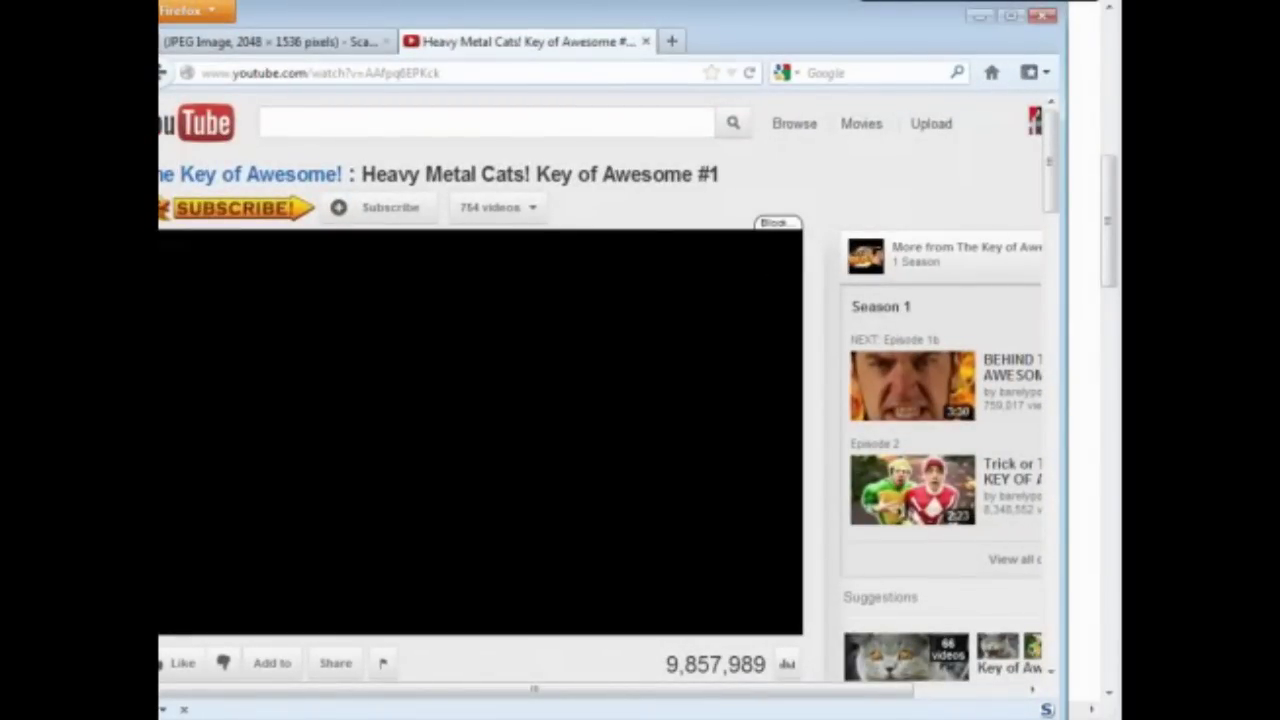
pyautogui.click(645, 41)
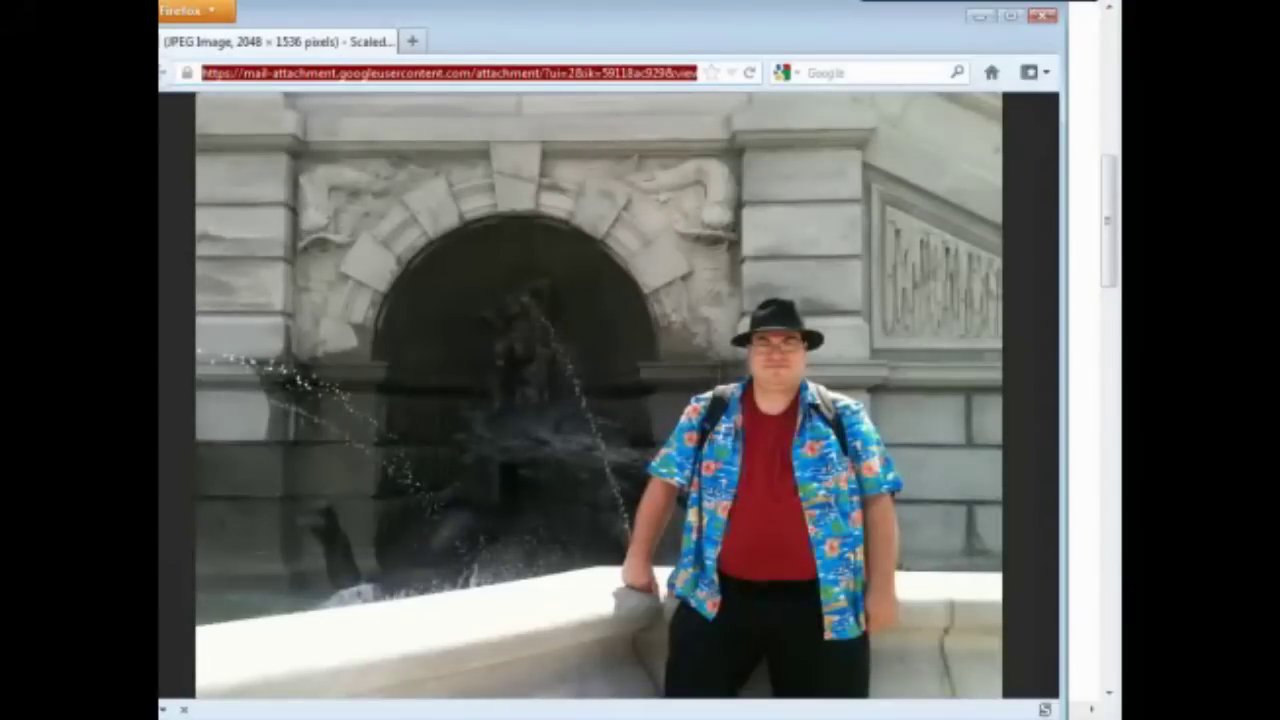
pyautogui.hotkey('alt', 'F4')
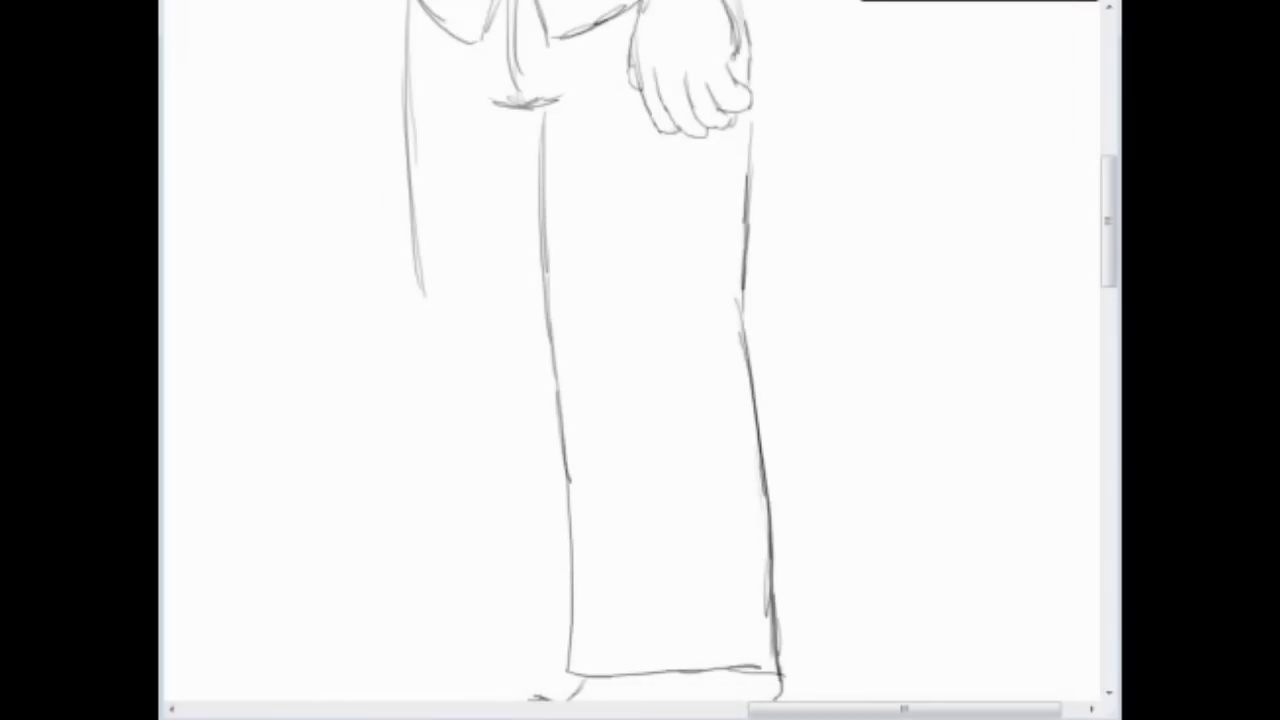
# Compare the new man's legs and overall proportions with the existing figure beside him
pyautogui.hotkey('ctrl', '-')
pyautogui.hotkey('ctrl', '-')
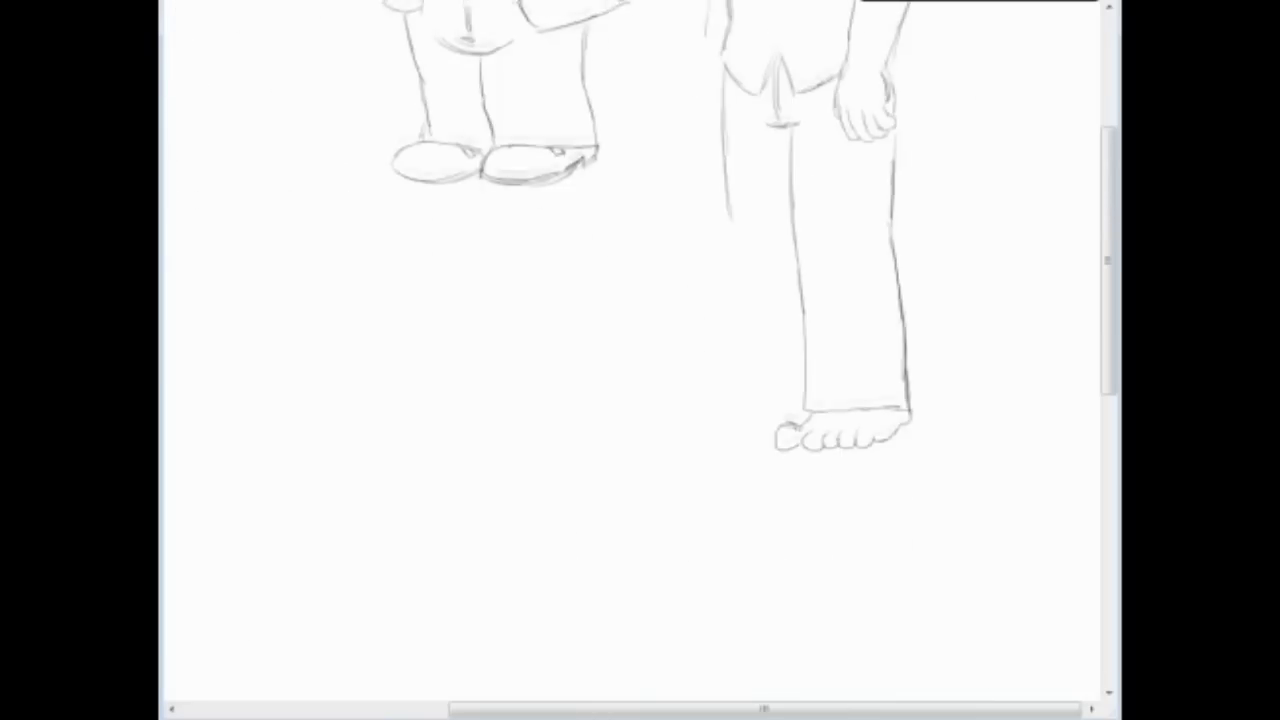
pyautogui.scroll(3, 631, 350)
pyautogui.scroll(-4, 640, 360)
pyautogui.scroll(4, 640, 360)
pyautogui.scroll(-2, 640, 360)
pyautogui.hotkey('ctrl', '+')
pyautogui.hotkey('ctrl', '+')
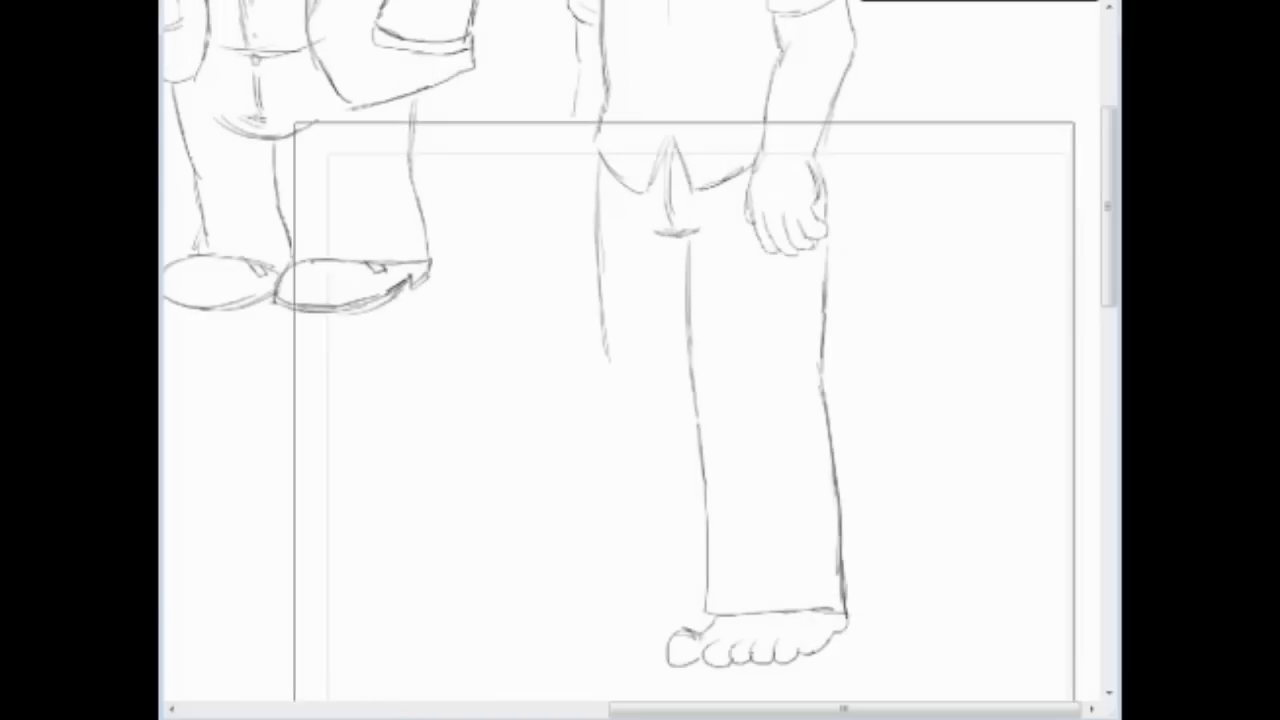
# Draw the man's left trouser leg down to a flared hem with a second bare foot and toes beside the first
pyautogui.hscroll(1, 630, 355)
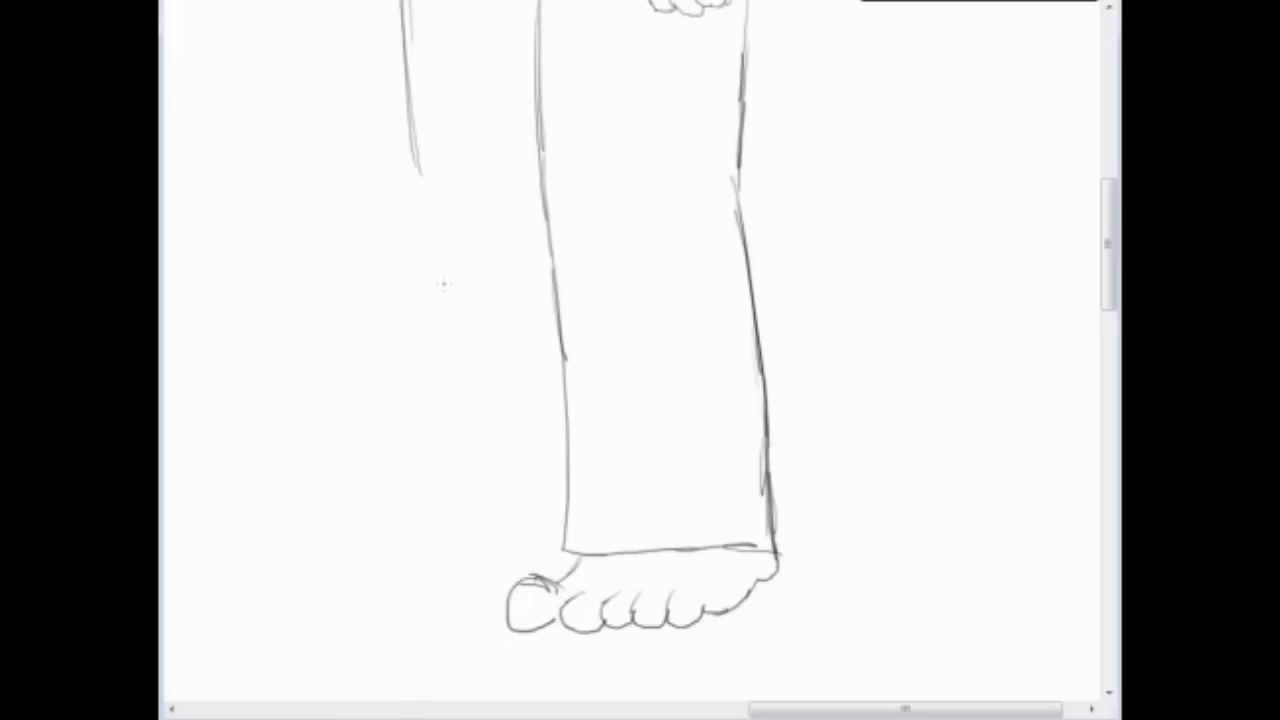
pyautogui.hotkey('ctrl', 'z')
pyautogui.moveTo(416, 178)
pyautogui.mouseDown()
pyautogui.moveTo(435, 460)
pyautogui.moveTo(409, 525)
pyautogui.moveTo(445, 560)
pyautogui.moveTo(564, 537)
pyautogui.mouseUp()
pyautogui.moveTo(496, 588)
pyautogui.mouseDown()
pyautogui.moveTo(457, 583)
pyautogui.moveTo(449, 622)
pyautogui.moveTo(506, 630)
pyautogui.mouseUp()
pyautogui.moveTo(441, 586)
pyautogui.mouseDown()
pyautogui.moveTo(448, 617)
pyautogui.moveTo(384, 570)
pyautogui.moveTo(446, 554)
pyautogui.mouseUp()
pyautogui.moveTo(560, 575)
pyautogui.mouseDown()
pyautogui.moveTo(562, 588)
pyautogui.moveTo(510, 556)
pyautogui.moveTo(522, 540)
pyautogui.mouseUp()
pyautogui.moveTo(452, 589); pyautogui.dragTo(476, 586)
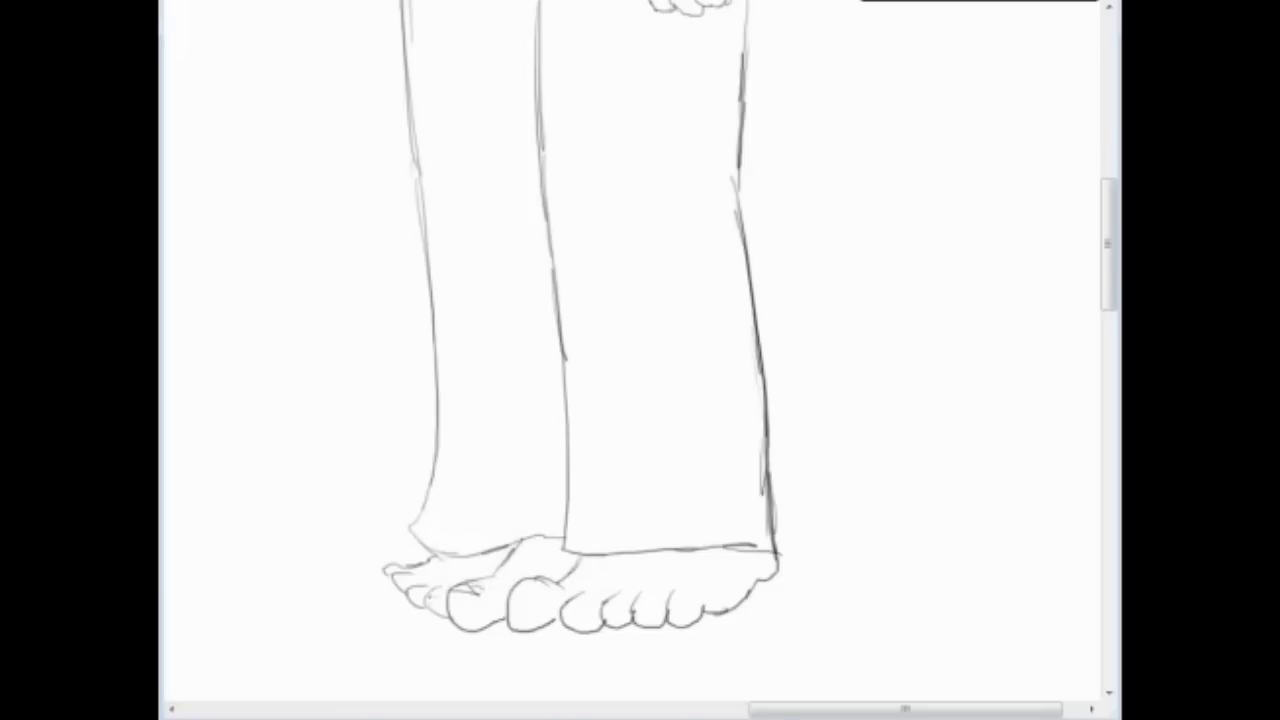
pyautogui.moveTo(568, 603); pyautogui.dragTo(628, 601)
pyautogui.moveTo(655, 604); pyautogui.dragTo(660, 614)
pyautogui.moveTo(638, 604); pyautogui.dragTo(694, 602)
# Extend the partly hidden arm on the figure's left side down past the shirt hem, alongside the trousers
pyautogui.scroll(9, 630, 350)
pyautogui.scroll(-4, 630, 350)
pyautogui.moveTo(377, 234); pyautogui.dragTo(372, 388)
pyautogui.moveTo(384, 274); pyautogui.dragTo(384, 462)
pyautogui.moveTo(383, 404)
pyautogui.mouseDown()
pyautogui.moveTo(398, 486)
pyautogui.moveTo(410, 484)
pyautogui.mouseUp()
pyautogui.scroll(5, 640, 360)
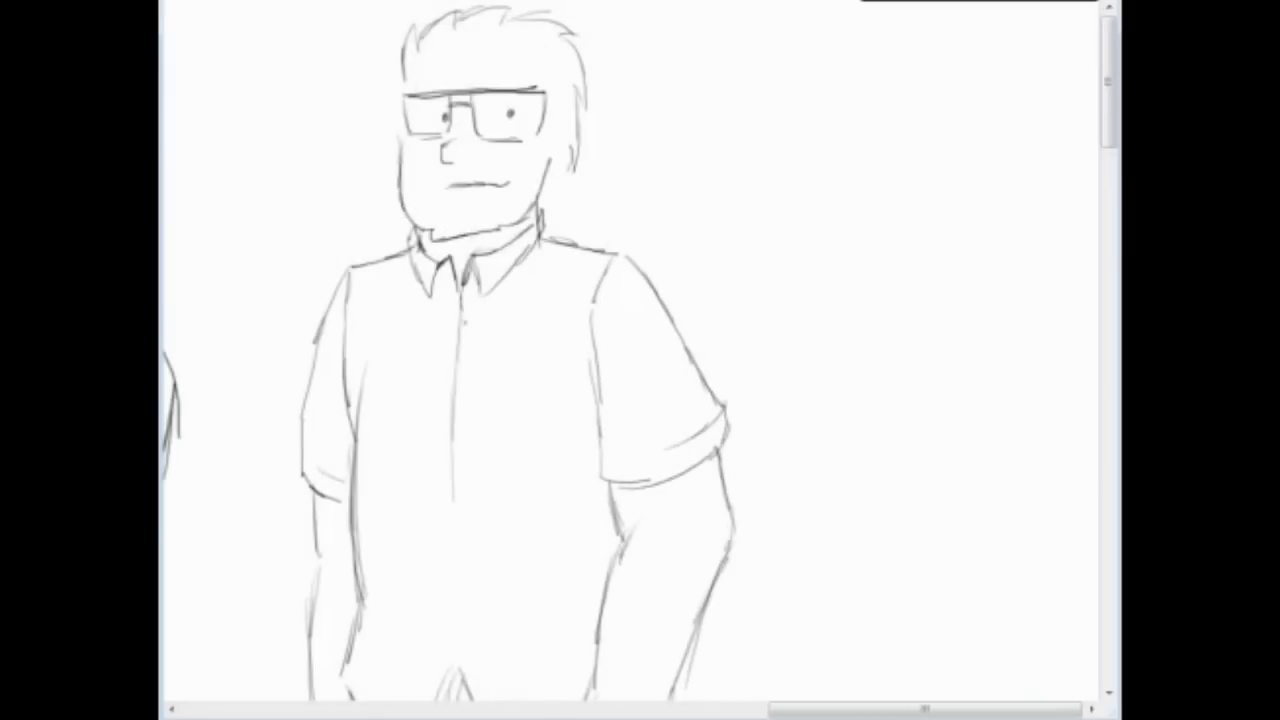
# Draw two small tilted skulls with X-shaped eyes on the upper right half of the shirt
pyautogui.scroll(-4, 640, 360)
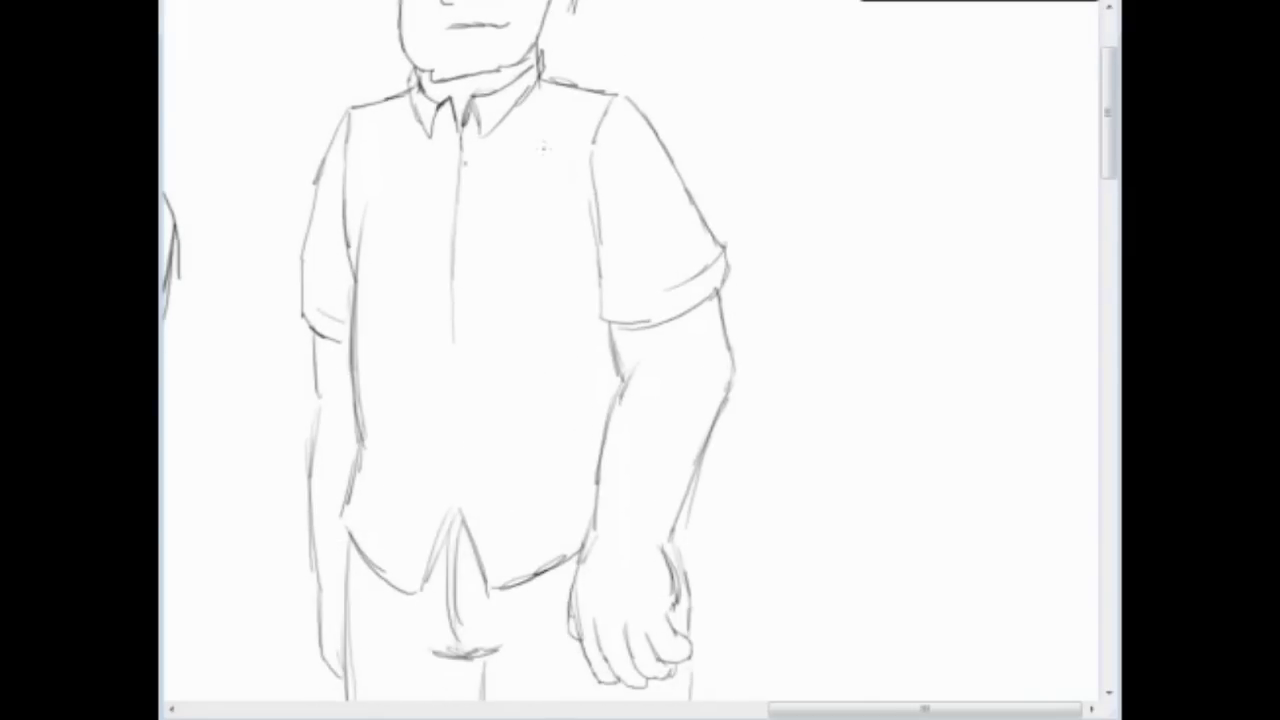
pyautogui.moveTo(546, 170)
pyautogui.mouseDown()
pyautogui.moveTo(537, 152)
pyautogui.moveTo(571, 170)
pyautogui.moveTo(544, 196)
pyautogui.moveTo(528, 190)
pyautogui.mouseUp()
pyautogui.moveTo(485, 233)
pyautogui.mouseDown()
pyautogui.moveTo(468, 261)
pyautogui.moveTo(501, 283)
pyautogui.moveTo(498, 253)
pyautogui.moveTo(513, 268)
pyautogui.moveTo(496, 245)
pyautogui.moveTo(500, 282)
pyautogui.mouseUp()
pyautogui.moveTo(544, 172); pyautogui.dragTo(537, 191)
pyautogui.moveTo(498, 262); pyautogui.dragTo(508, 275)
pyautogui.moveTo(540, 162); pyautogui.dragTo(541, 169)
pyautogui.moveTo(547, 162); pyautogui.dragTo(552, 177)
pyautogui.moveTo(491, 241); pyautogui.dragTo(496, 252)
pyautogui.moveTo(478, 250); pyautogui.dragTo(486, 263)
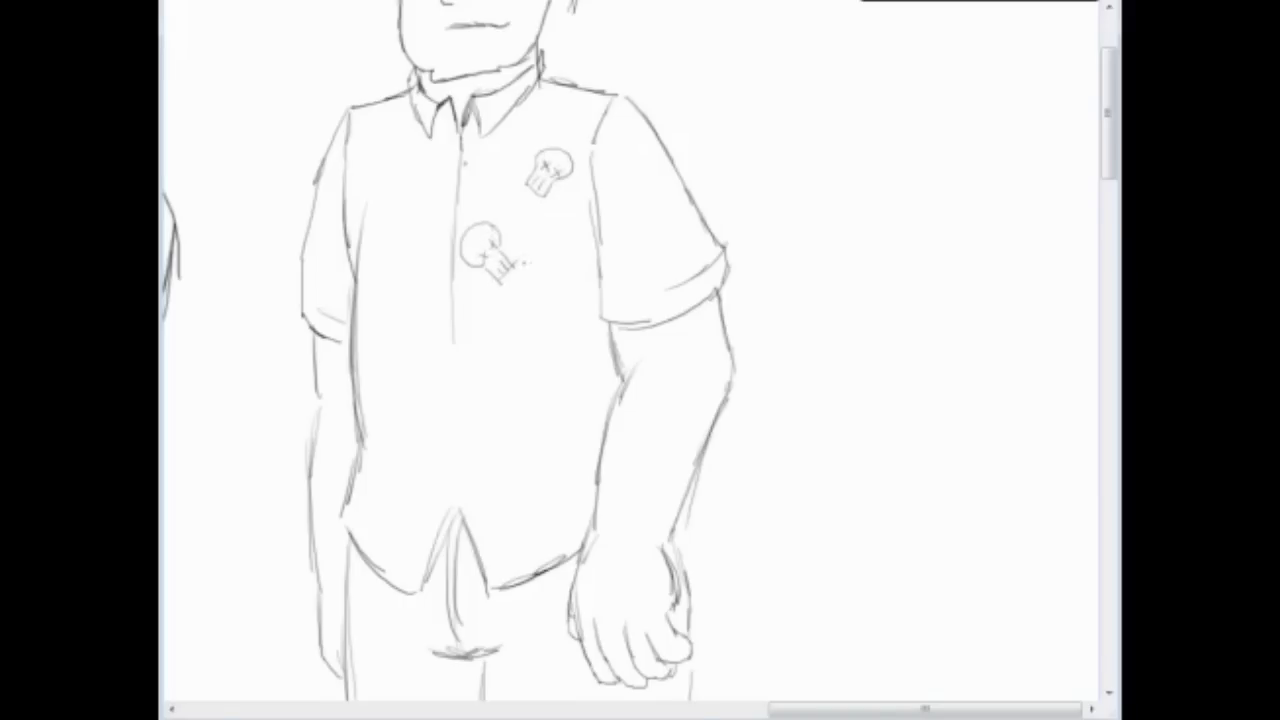
# Continue the skull pattern down the right half of the shirt with four more skulls, tilted in alternating directions
pyautogui.moveTo(556, 326)
pyautogui.mouseDown()
pyautogui.moveTo(568, 293)
pyautogui.moveTo(583, 308)
pyautogui.moveTo(564, 325)
pyautogui.moveTo(548, 315)
pyautogui.moveTo(536, 330)
pyautogui.moveTo(564, 338)
pyautogui.moveTo(556, 350)
pyautogui.moveTo(538, 343)
pyautogui.moveTo(548, 350)
pyautogui.moveTo(553, 312)
pyautogui.moveTo(556, 348)
pyautogui.mouseUp()
pyautogui.moveTo(496, 378)
pyautogui.mouseDown()
pyautogui.moveTo(490, 352)
pyautogui.moveTo(460, 370)
pyautogui.moveTo(484, 402)
pyautogui.moveTo(517, 395)
pyautogui.moveTo(504, 414)
pyautogui.moveTo(515, 399)
pyautogui.moveTo(496, 372)
pyautogui.moveTo(490, 400)
pyautogui.mouseUp()
pyautogui.moveTo(546, 460)
pyautogui.mouseDown()
pyautogui.moveTo(580, 458)
pyautogui.moveTo(558, 478)
pyautogui.moveTo(524, 484)
pyautogui.mouseUp()
pyautogui.moveTo(552, 482)
pyautogui.mouseDown()
pyautogui.moveTo(566, 500)
pyautogui.moveTo(533, 487)
pyautogui.mouseUp()
pyautogui.moveTo(550, 482); pyautogui.dragTo(542, 495)
pyautogui.moveTo(550, 451); pyautogui.dragTo(549, 460)
pyautogui.moveTo(562, 465); pyautogui.dragTo(562, 473)
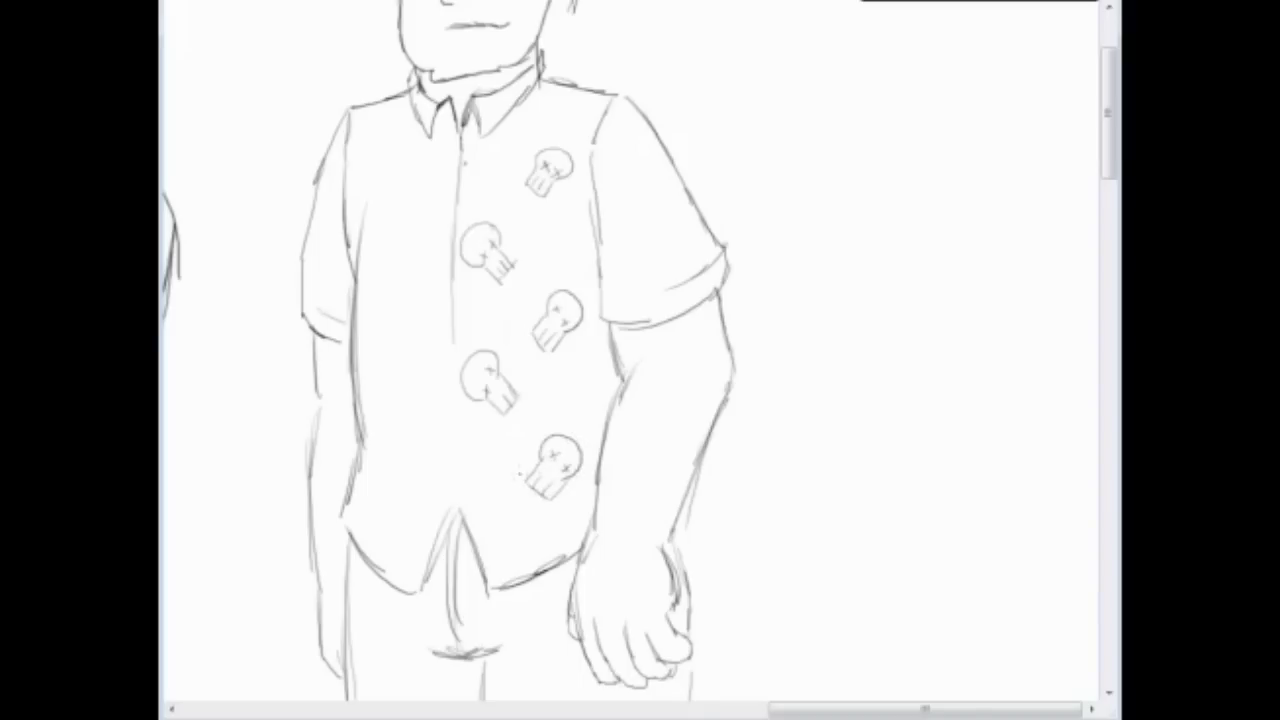
pyautogui.moveTo(494, 517)
pyautogui.mouseDown()
pyautogui.moveTo(480, 490)
pyautogui.moveTo(470, 528)
pyautogui.moveTo(510, 550)
pyautogui.moveTo(522, 530)
pyautogui.moveTo(518, 552)
pyautogui.moveTo(502, 512)
pyautogui.moveTo(487, 528)
pyautogui.mouseUp()
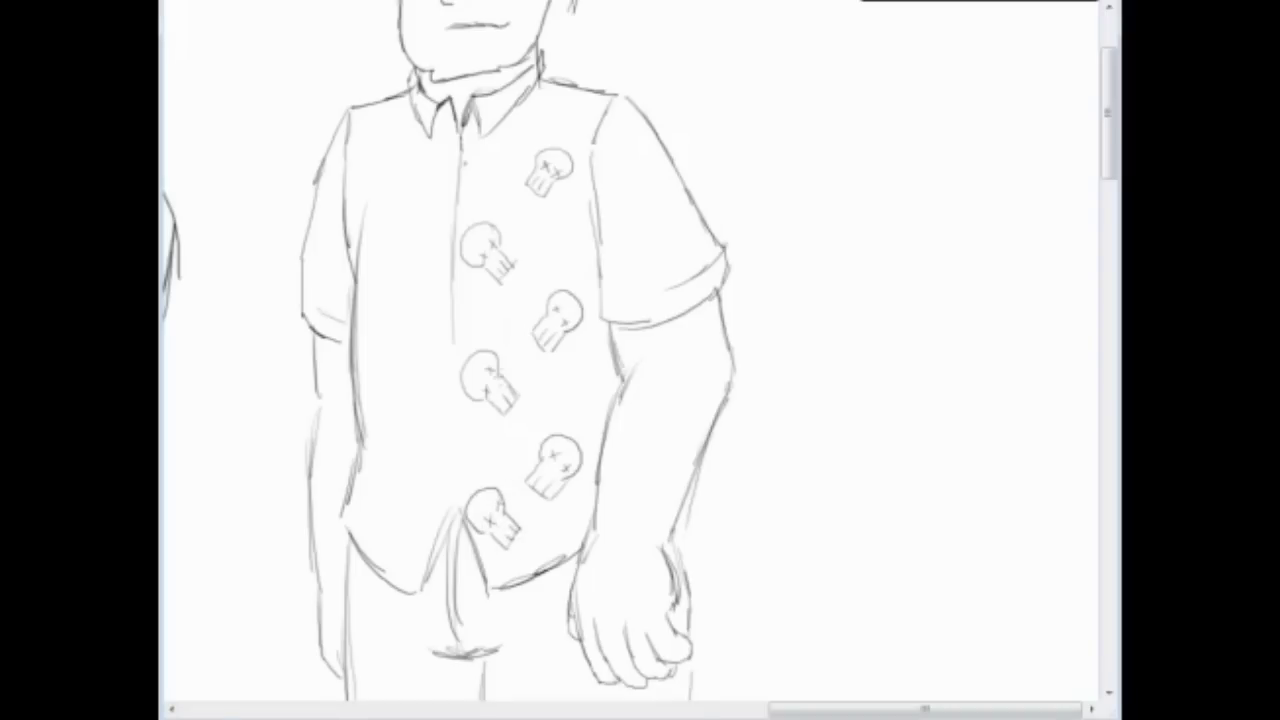
# Add small nose marks to the skulls on the right half and a partial skull at the shirt's hem
pyautogui.moveTo(494, 384); pyautogui.dragTo(506, 390)
pyautogui.moveTo(556, 320); pyautogui.dragTo(548, 331)
pyautogui.moveTo(491, 256); pyautogui.dragTo(498, 264)
pyautogui.moveTo(550, 172); pyautogui.dragTo(544, 182)
pyautogui.moveTo(546, 464); pyautogui.dragTo(558, 474)
pyautogui.moveTo(495, 521); pyautogui.dragTo(558, 560)
pyautogui.hotkey('ctrl', 'z')
# Draw a tilted skull with X-shaped eyes on the left half of the shirt, just below the shoulder
pyautogui.moveTo(400, 172)
pyautogui.mouseDown()
pyautogui.moveTo(364, 162)
pyautogui.moveTo(378, 198)
pyautogui.moveTo(404, 215)
pyautogui.moveTo(418, 196)
pyautogui.moveTo(410, 220)
pyautogui.moveTo(410, 194)
pyautogui.mouseUp()
pyautogui.moveTo(398, 198); pyautogui.dragTo(406, 210)
pyautogui.moveTo(390, 165); pyautogui.dragTo(401, 175)
pyautogui.moveTo(401, 165); pyautogui.dragTo(390, 176)
pyautogui.moveTo(384, 184)
pyautogui.mouseDown()
pyautogui.moveTo(390, 196)
pyautogui.moveTo(378, 194)
pyautogui.moveTo(402, 195)
pyautogui.mouseUp()
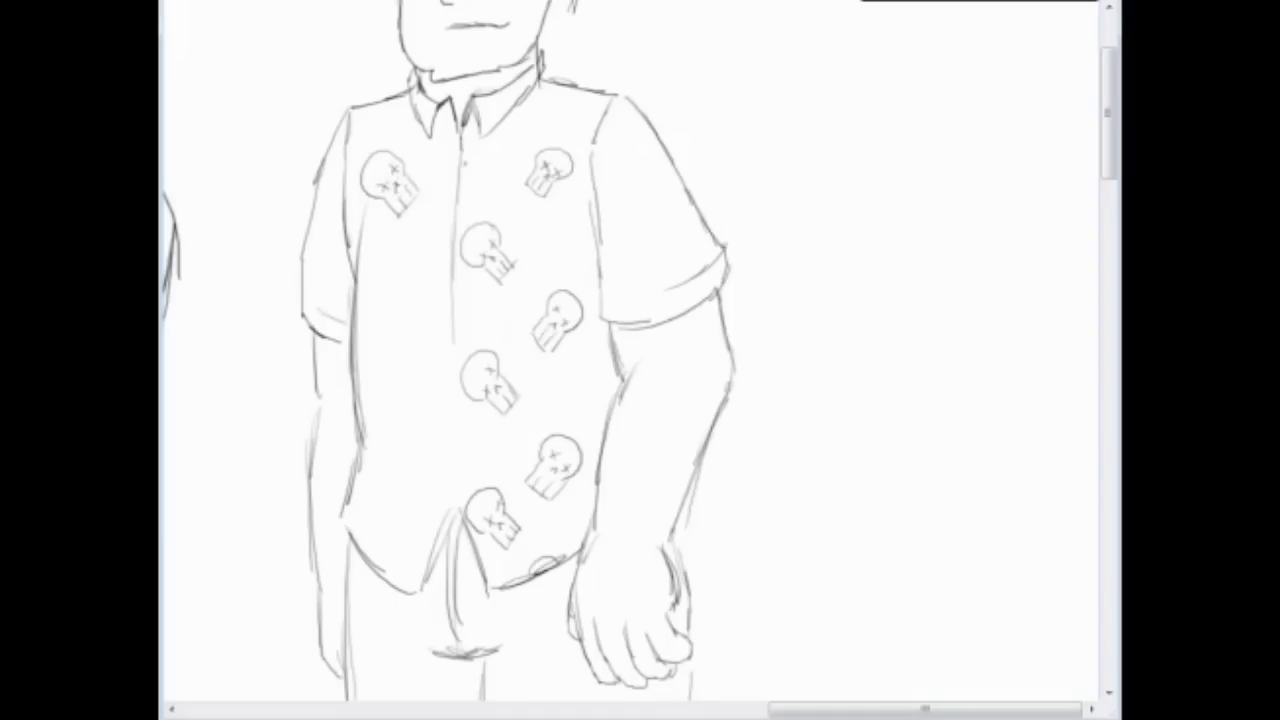
# Fill the left half of the shirt with four more alternately tilted skulls down to the hem
pyautogui.moveTo(405, 264)
pyautogui.mouseDown()
pyautogui.moveTo(410, 238)
pyautogui.moveTo(436, 272)
pyautogui.moveTo(380, 280)
pyautogui.moveTo(404, 306)
pyautogui.moveTo(384, 304)
pyautogui.moveTo(408, 266)
pyautogui.moveTo(420, 278)
pyautogui.moveTo(408, 282)
pyautogui.mouseUp()
pyautogui.moveTo(400, 340)
pyautogui.mouseDown()
pyautogui.moveTo(368, 350)
pyautogui.moveTo(396, 384)
pyautogui.moveTo(416, 366)
pyautogui.mouseUp()
pyautogui.moveTo(412, 368)
pyautogui.mouseDown()
pyautogui.moveTo(396, 386)
pyautogui.moveTo(406, 376)
pyautogui.moveTo(384, 366)
pyautogui.moveTo(404, 356)
pyautogui.mouseUp()
pyautogui.moveTo(418, 432)
pyautogui.mouseDown()
pyautogui.moveTo(413, 412)
pyautogui.moveTo(446, 450)
pyautogui.moveTo(398, 448)
pyautogui.mouseUp()
pyautogui.moveTo(424, 452); pyautogui.dragTo(438, 472)
pyautogui.moveTo(404, 448); pyautogui.dragTo(416, 476)
pyautogui.moveTo(404, 448)
pyautogui.mouseDown()
pyautogui.moveTo(422, 464)
pyautogui.moveTo(432, 426)
pyautogui.mouseUp()
pyautogui.moveTo(432, 438)
pyautogui.mouseDown()
pyautogui.moveTo(432, 456)
pyautogui.moveTo(439, 448)
pyautogui.mouseUp()
pyautogui.moveTo(438, 441)
pyautogui.mouseDown()
pyautogui.moveTo(364, 514)
pyautogui.moveTo(404, 497)
pyautogui.moveTo(420, 528)
pyautogui.moveTo(390, 542)
pyautogui.moveTo(420, 520)
pyautogui.moveTo(398, 532)
pyautogui.moveTo(378, 512)
pyautogui.mouseUp()
pyautogui.moveTo(389, 494)
pyautogui.mouseDown()
pyautogui.moveTo(400, 500)
pyautogui.moveTo(389, 500)
pyautogui.mouseUp()
# Cut out the heavyset man in the blazer, paste him back and move him down level with the tall man's feet
pyautogui.scroll(3, 630, 360)
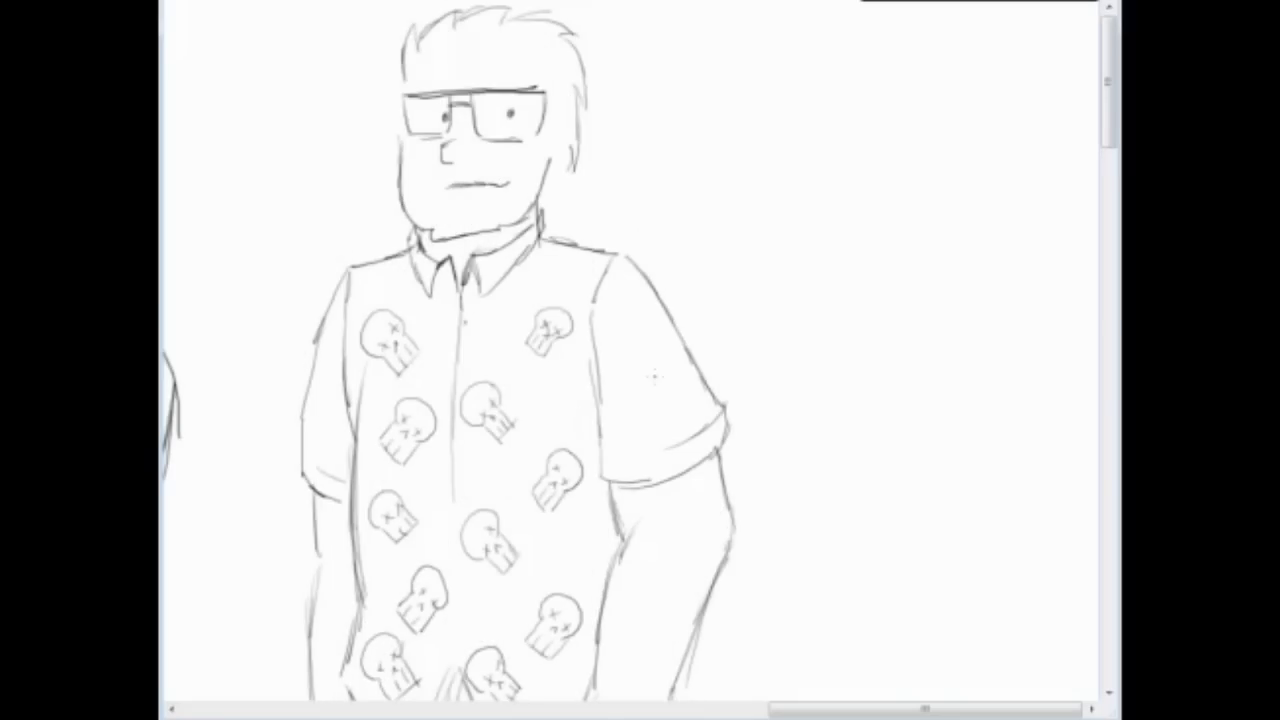
pyautogui.moveTo(300, 420); pyautogui.dragTo(955, 366)
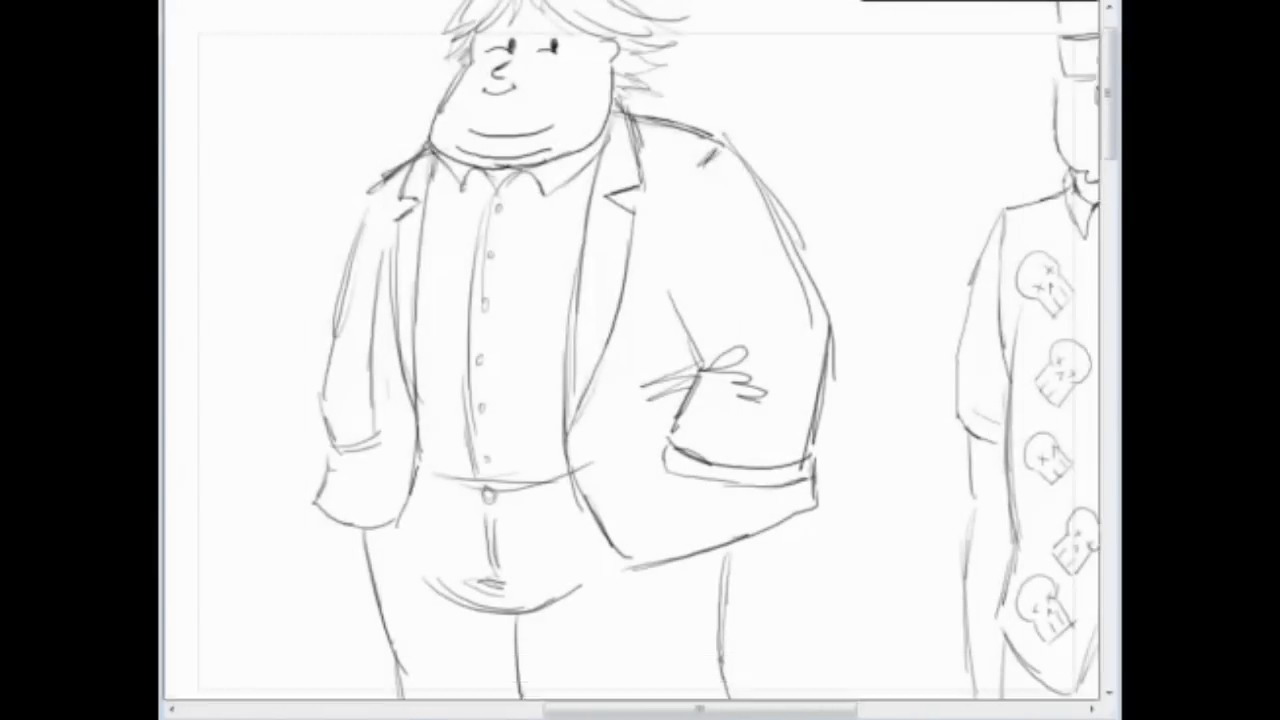
pyautogui.moveTo(640, 420); pyautogui.dragTo(580, 250)
pyautogui.hotkey('ctrl', '-')
pyautogui.hotkey('ctrl', '-')
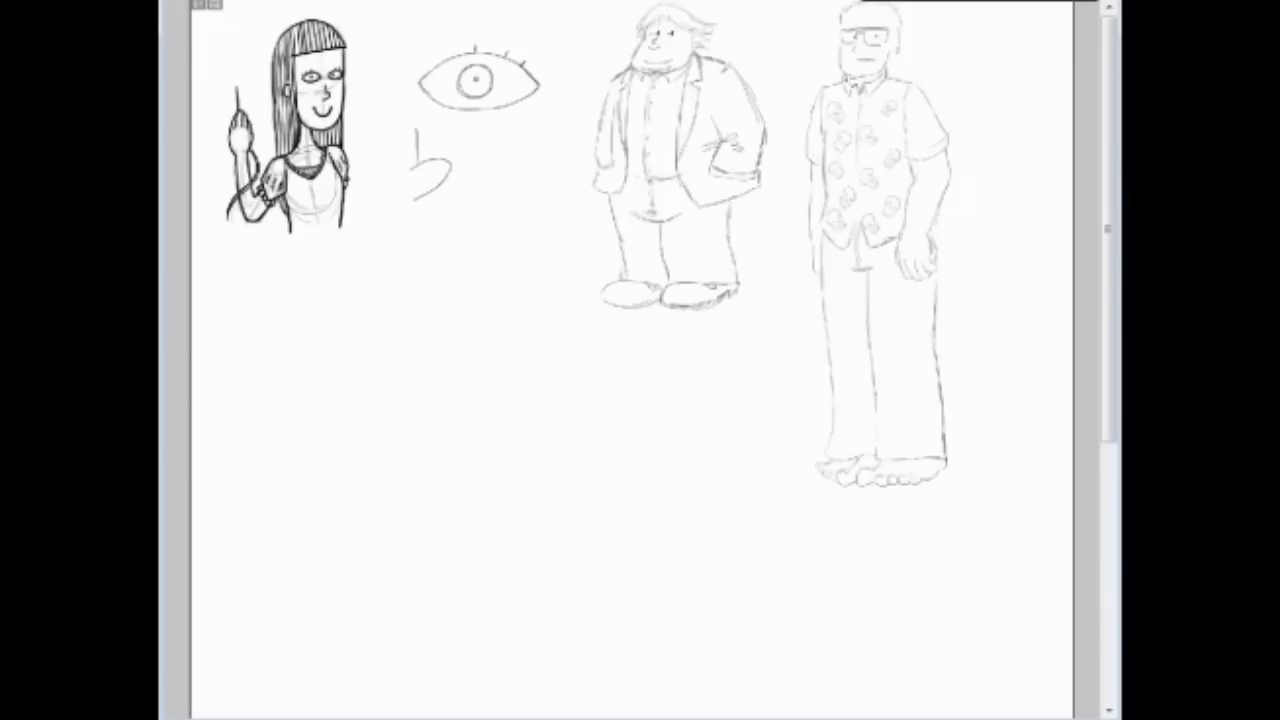
pyautogui.moveTo(786, 348); pyautogui.dragTo(543, 1)
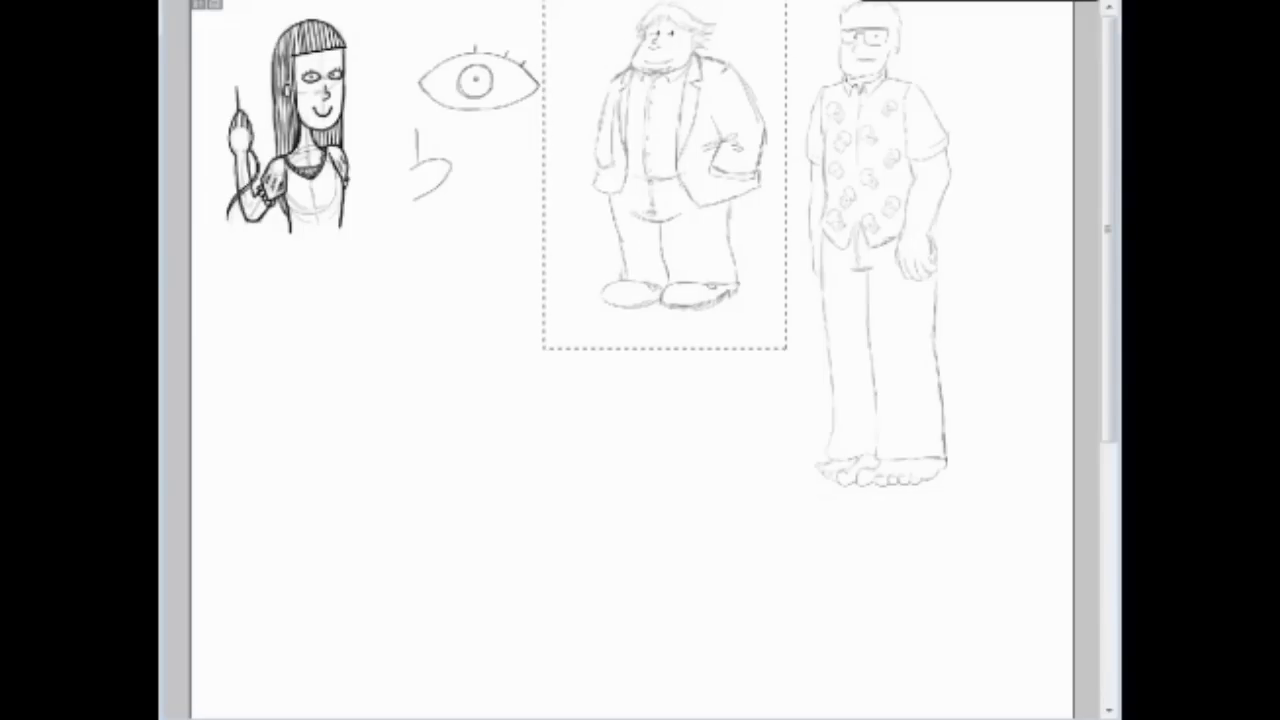
pyautogui.press('Delete')
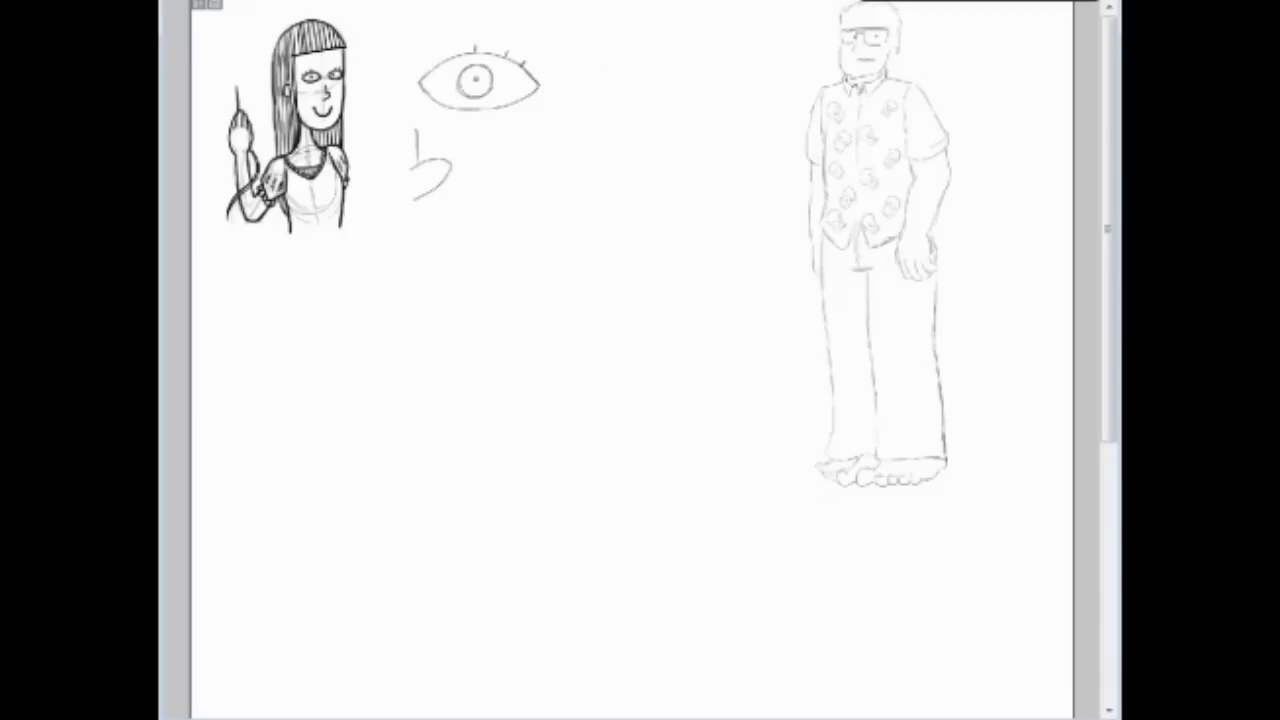
pyautogui.hotkey('ctrl', 'v')
pyautogui.moveTo(630, 360); pyautogui.dragTo(700, 337)
# Free Transform the heavyset man, enlarging him until he is about as tall as the man in the skull shirt
pyautogui.rightClick(727, 372)
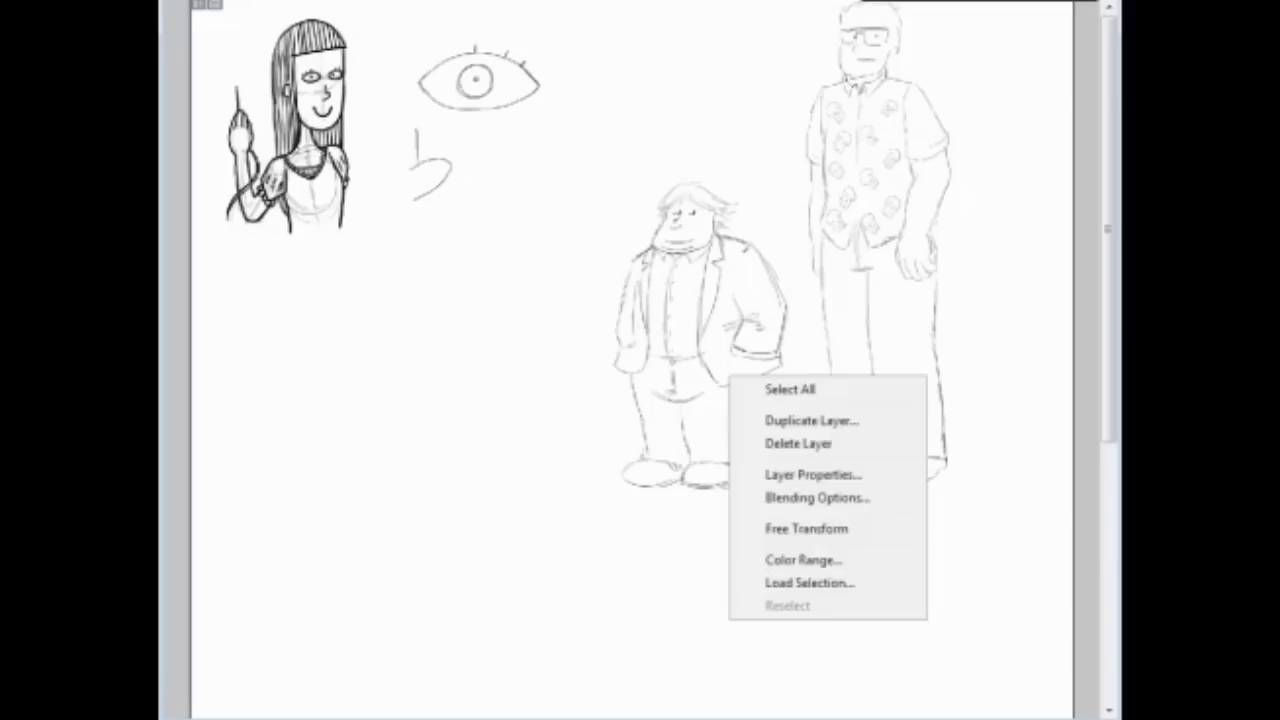
pyautogui.click(790, 530)
pyautogui.moveTo(612, 180); pyautogui.dragTo(511, 2)
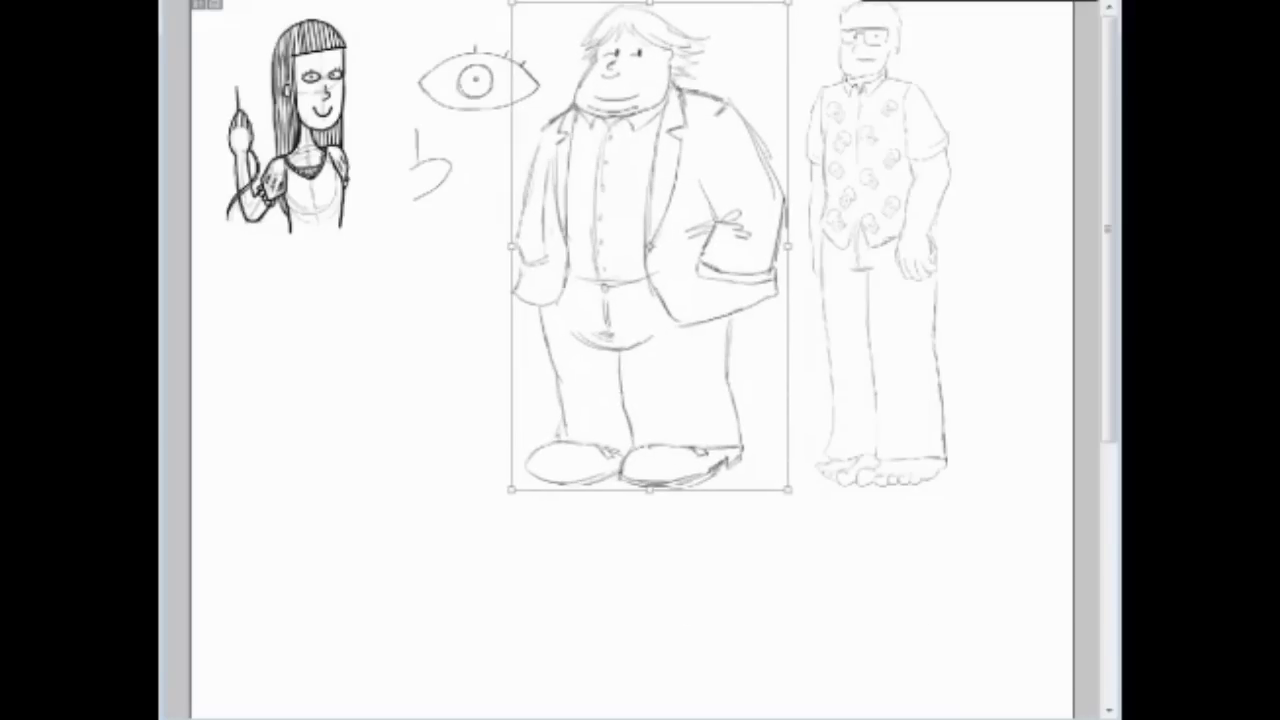
pyautogui.press('Return')
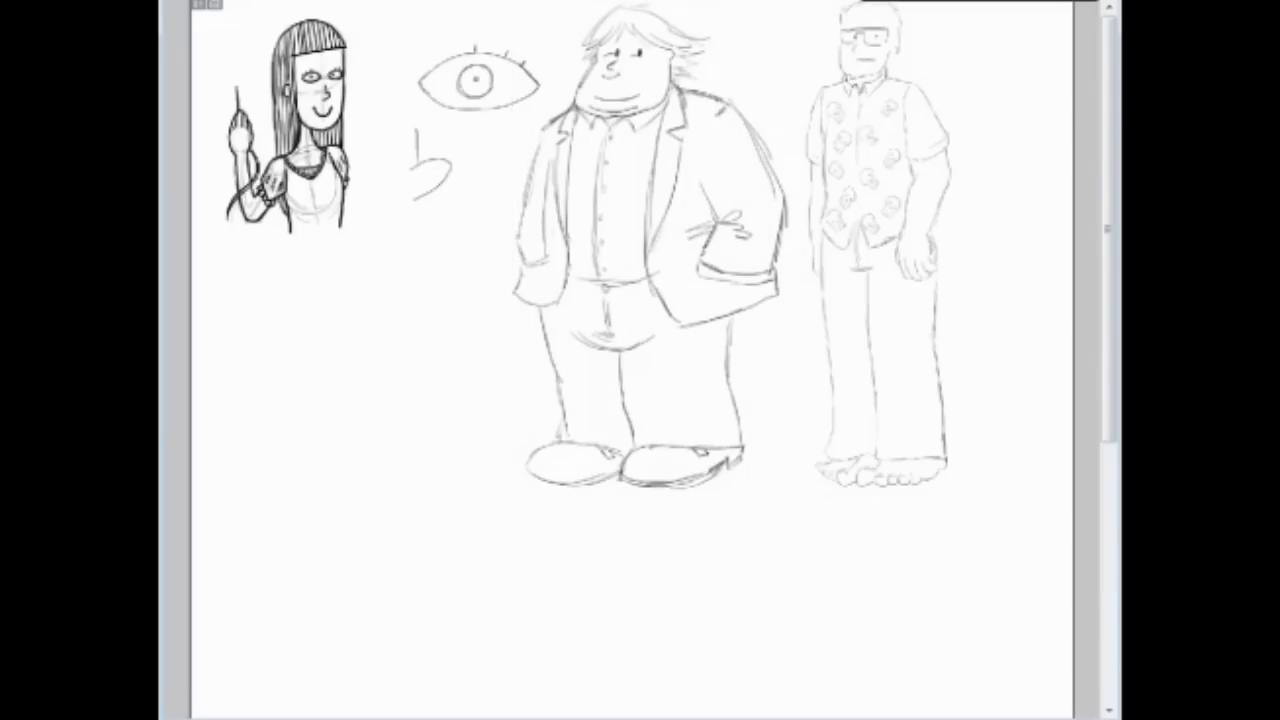
# Select the tall man in the skull-patterned shirt with a rectangular marquee and copy him
pyautogui.hotkey('ctrl', '+')
pyautogui.scroll(3, 631, 350)
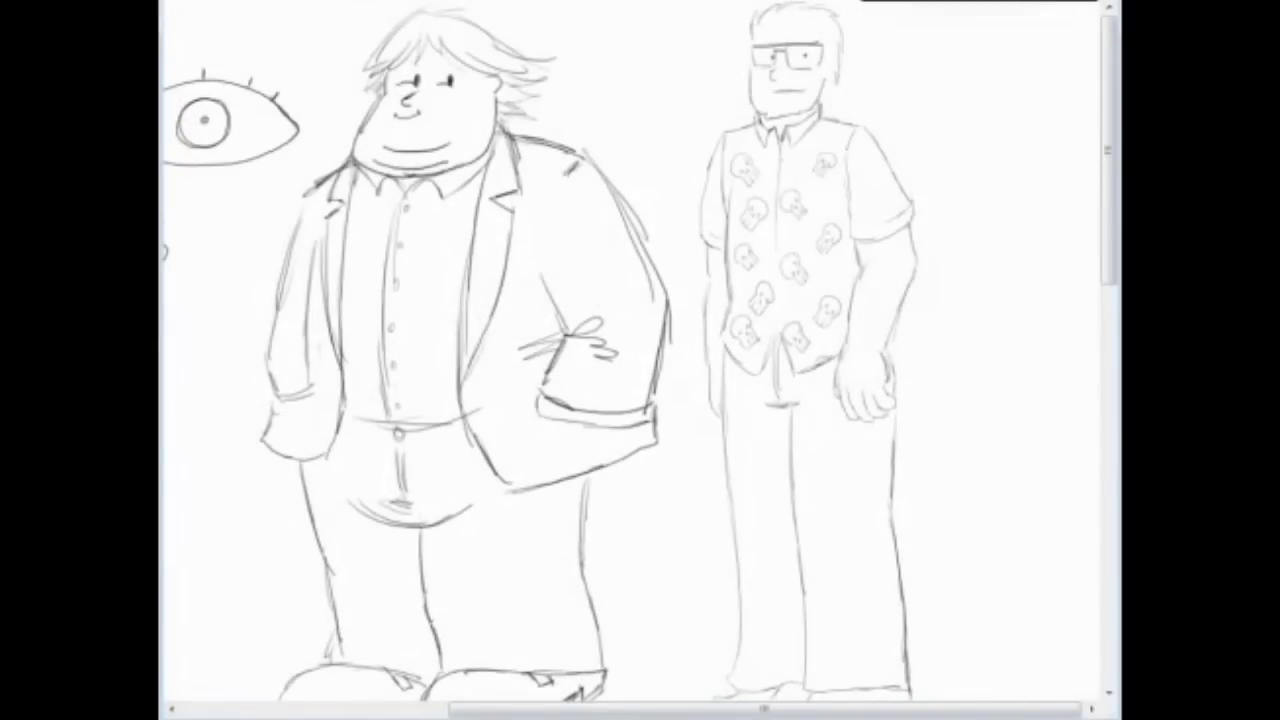
pyautogui.scroll(-2, 631, 350)
pyautogui.scroll(2, 631, 350)
pyautogui.hotkey('ctrl', '-')
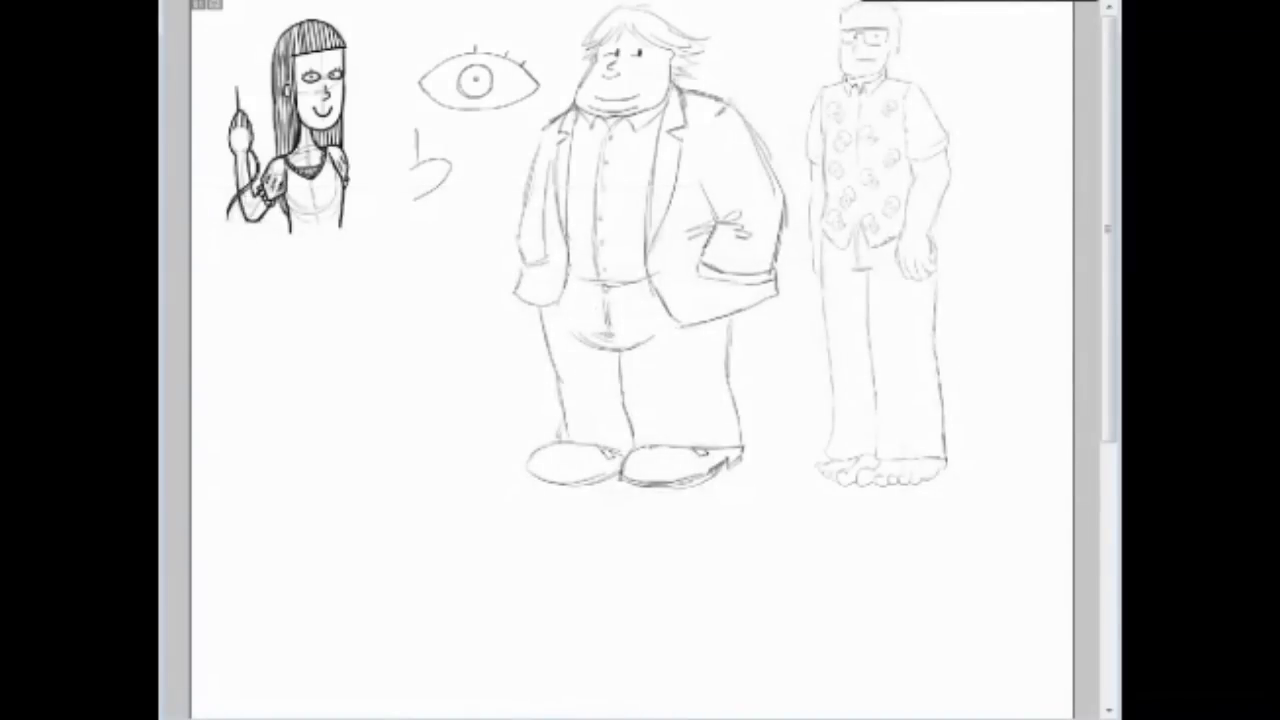
pyautogui.moveTo(797, 487); pyautogui.dragTo(1031, 2)
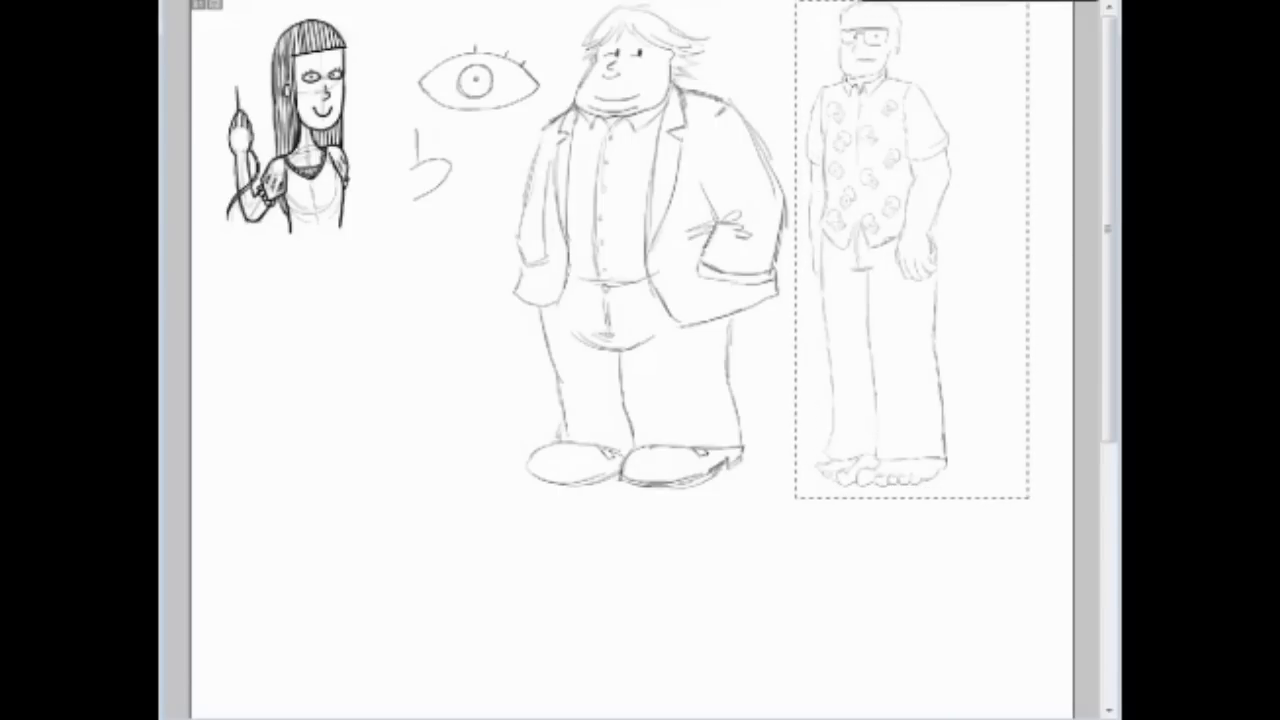
pyautogui.hotkey('ctrl', 'c')
pyautogui.press('Return')
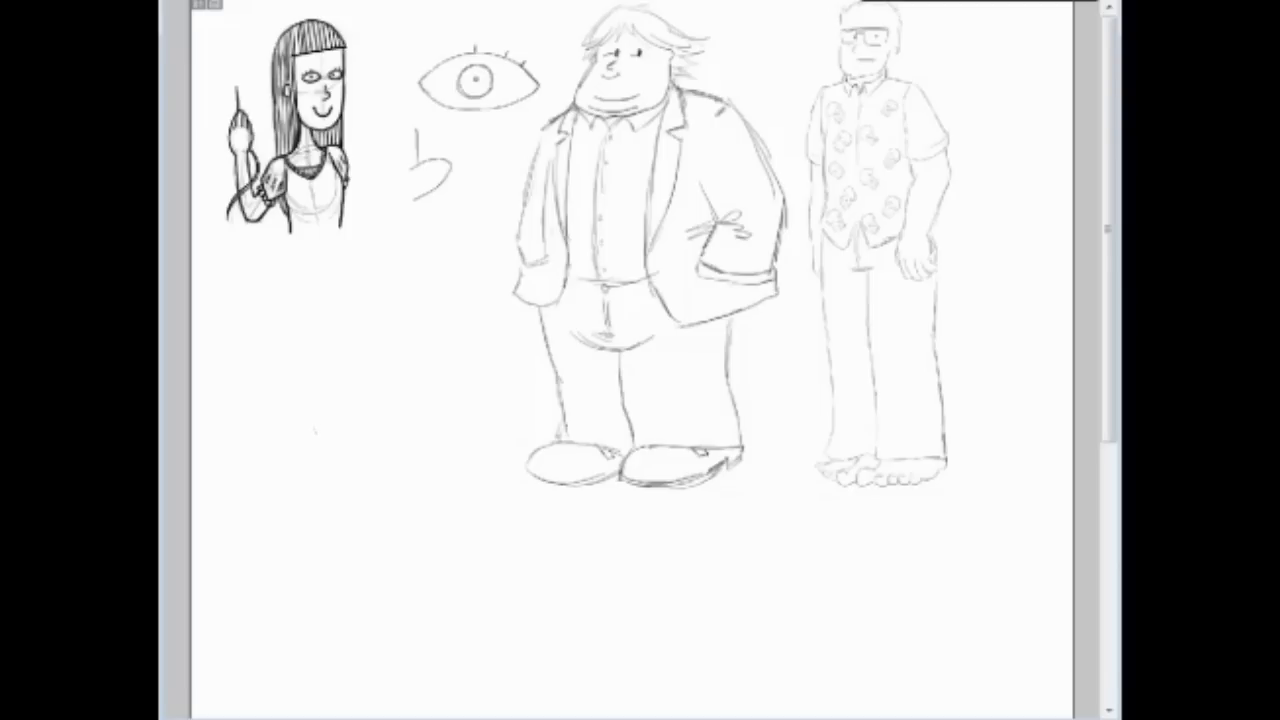
# Examine the two men and the earlier sketches together, comparing their sizes and placement on the page
pyautogui.hotkey('ctrl', '+')
pyautogui.scroll(-4, 631, 351)
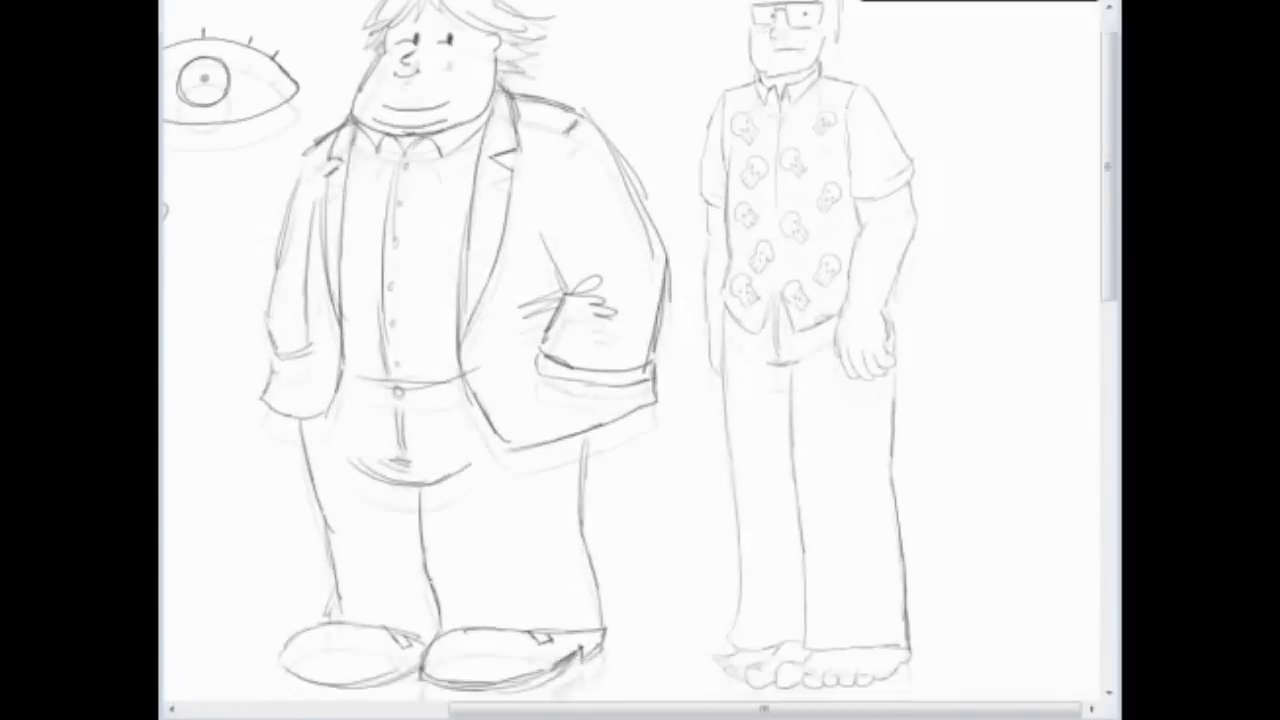
pyautogui.scroll(3, 631, 351)
pyautogui.hscroll(-5, 631, 351)
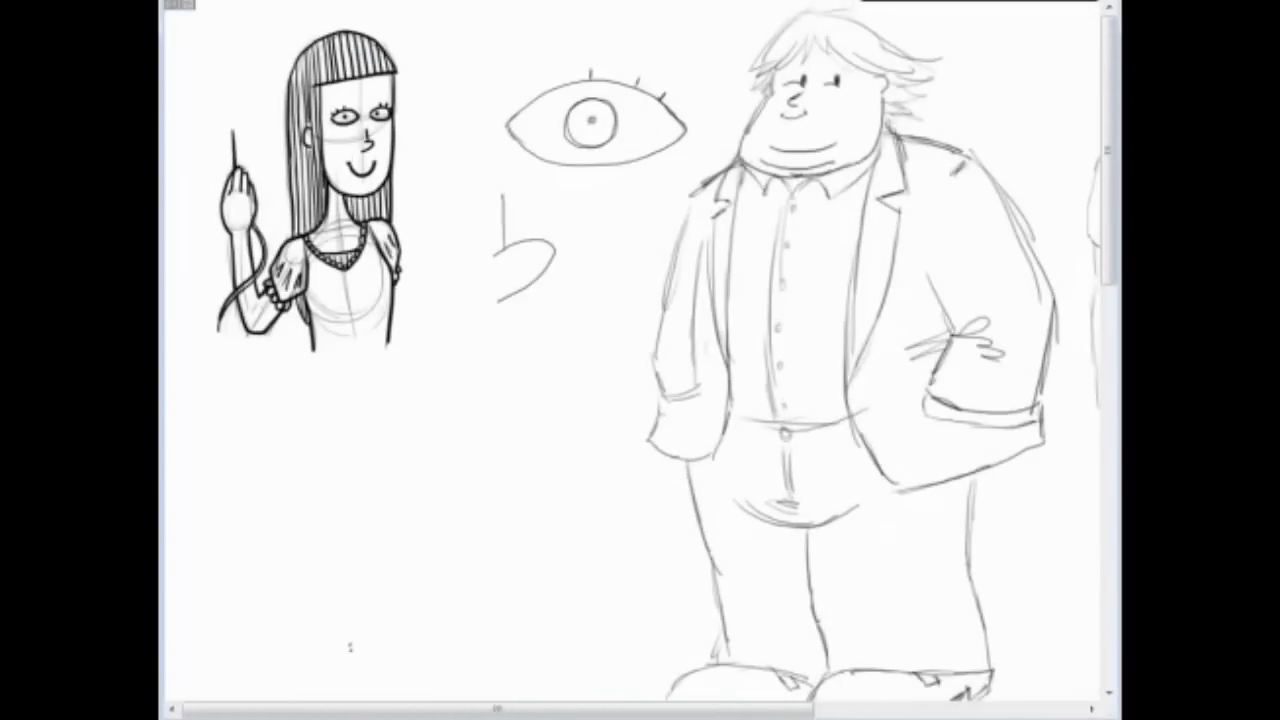
pyautogui.hscroll(4, 640, 360)
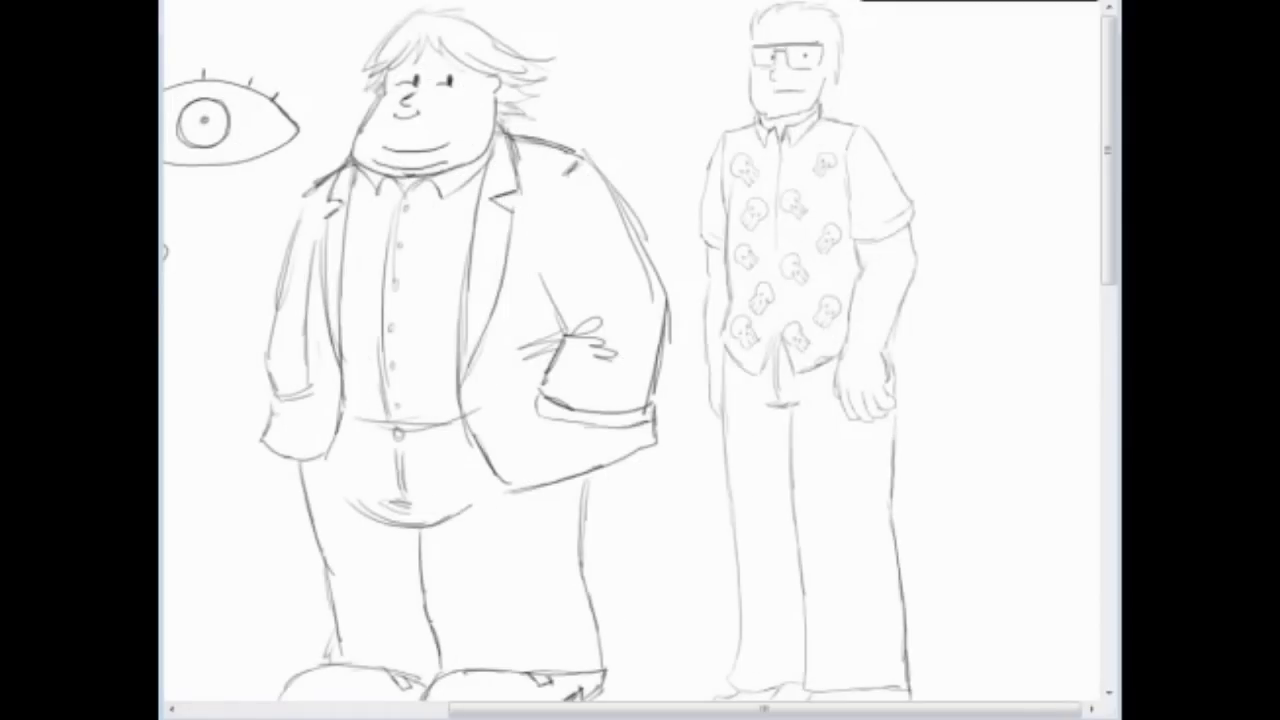
pyautogui.hscroll(-4, 640, 360)
pyautogui.hscroll(2, 630, 350)
pyautogui.hotkey('ctrl', '-')
pyautogui.hotkey('ctrl', '-')
pyautogui.hotkey('ctrl', '-')
pyautogui.scroll(1, 660, 215)
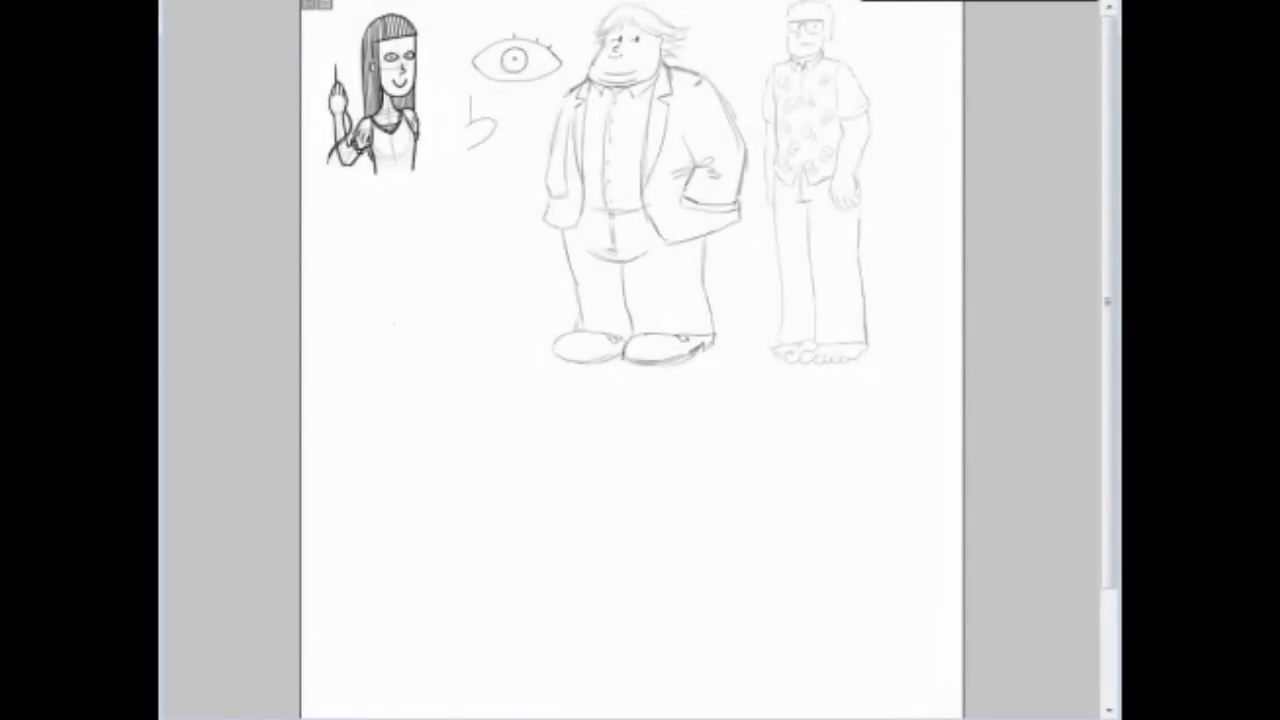
pyautogui.moveTo(904, 384); pyautogui.dragTo(300, 2)
pyautogui.hotkey('ctrl', 'd')
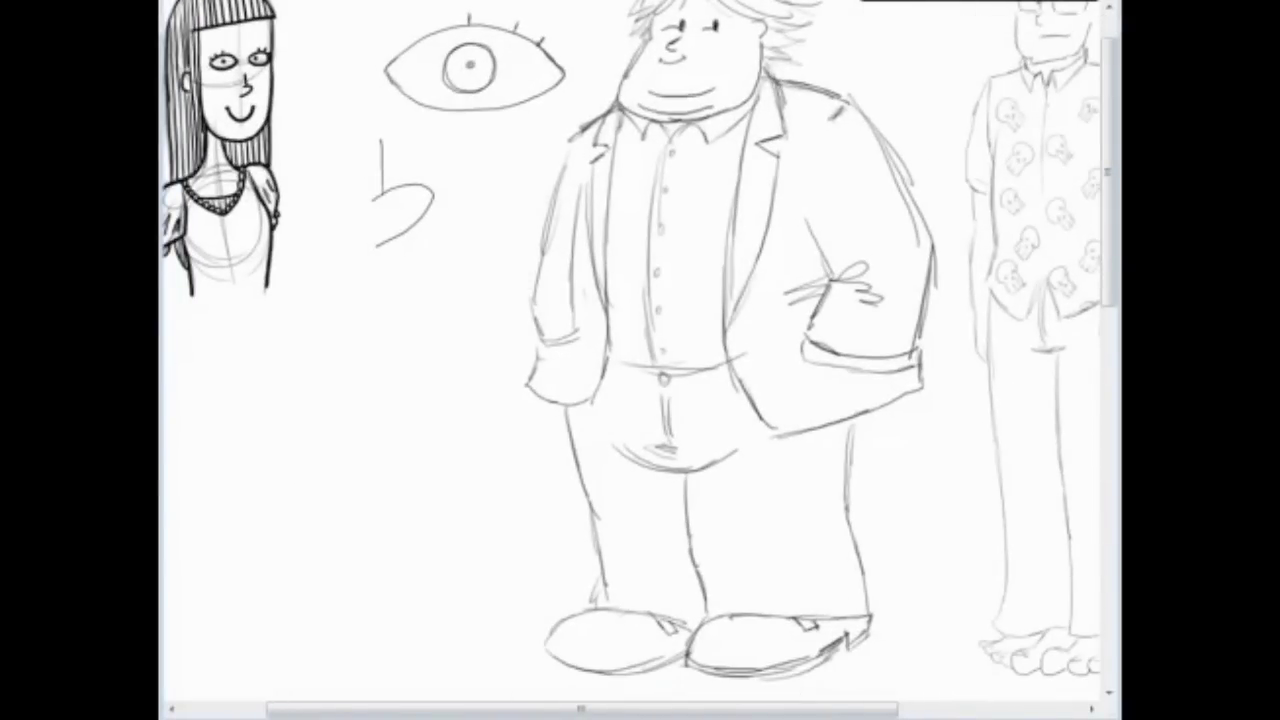
# Sketch a round planet with wavy bands and an oval spot left of the heavyset man, with a small dark block beside it
pyautogui.moveTo(450, 285)
pyautogui.mouseDown()
pyautogui.moveTo(486, 392)
pyautogui.moveTo(440, 282)
pyautogui.moveTo(410, 292)
pyautogui.mouseUp()
pyautogui.moveTo(396, 358); pyautogui.dragTo(500, 333)
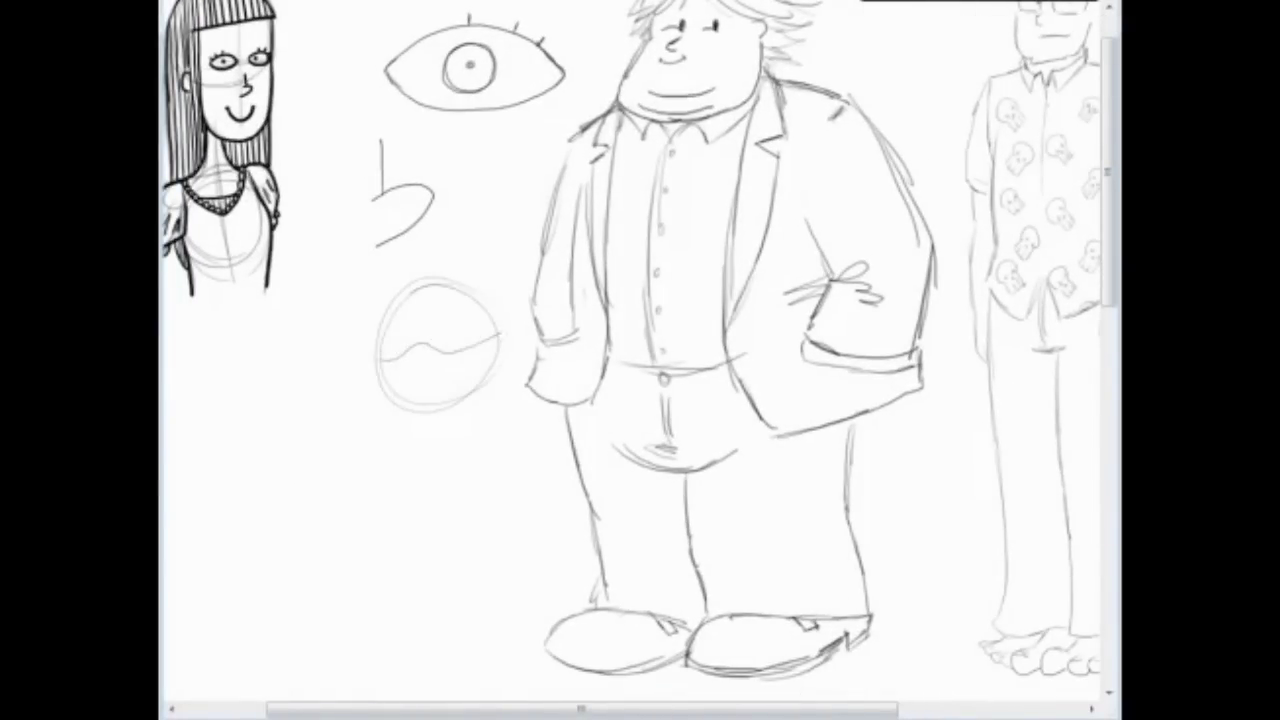
pyautogui.moveTo(384, 368)
pyautogui.mouseDown()
pyautogui.moveTo(433, 380)
pyautogui.moveTo(512, 338)
pyautogui.mouseUp()
pyautogui.moveTo(422, 363)
pyautogui.mouseDown()
pyautogui.moveTo(410, 356)
pyautogui.moveTo(421, 361)
pyautogui.moveTo(420, 344)
pyautogui.moveTo(470, 334)
pyautogui.mouseUp()
pyautogui.moveTo(384, 344)
pyautogui.mouseDown()
pyautogui.moveTo(480, 316)
pyautogui.moveTo(452, 288)
pyautogui.mouseUp()
pyautogui.moveTo(404, 302); pyautogui.dragTo(438, 292)
pyautogui.moveTo(386, 388)
pyautogui.mouseDown()
pyautogui.moveTo(506, 350)
pyautogui.moveTo(482, 372)
pyautogui.mouseUp()
pyautogui.moveTo(420, 405); pyautogui.dragTo(478, 386)
pyautogui.moveTo(367, 328)
pyautogui.mouseDown()
pyautogui.moveTo(365, 369)
pyautogui.moveTo(376, 358)
pyautogui.moveTo(358, 348)
pyautogui.moveTo(374, 366)
pyautogui.mouseUp()
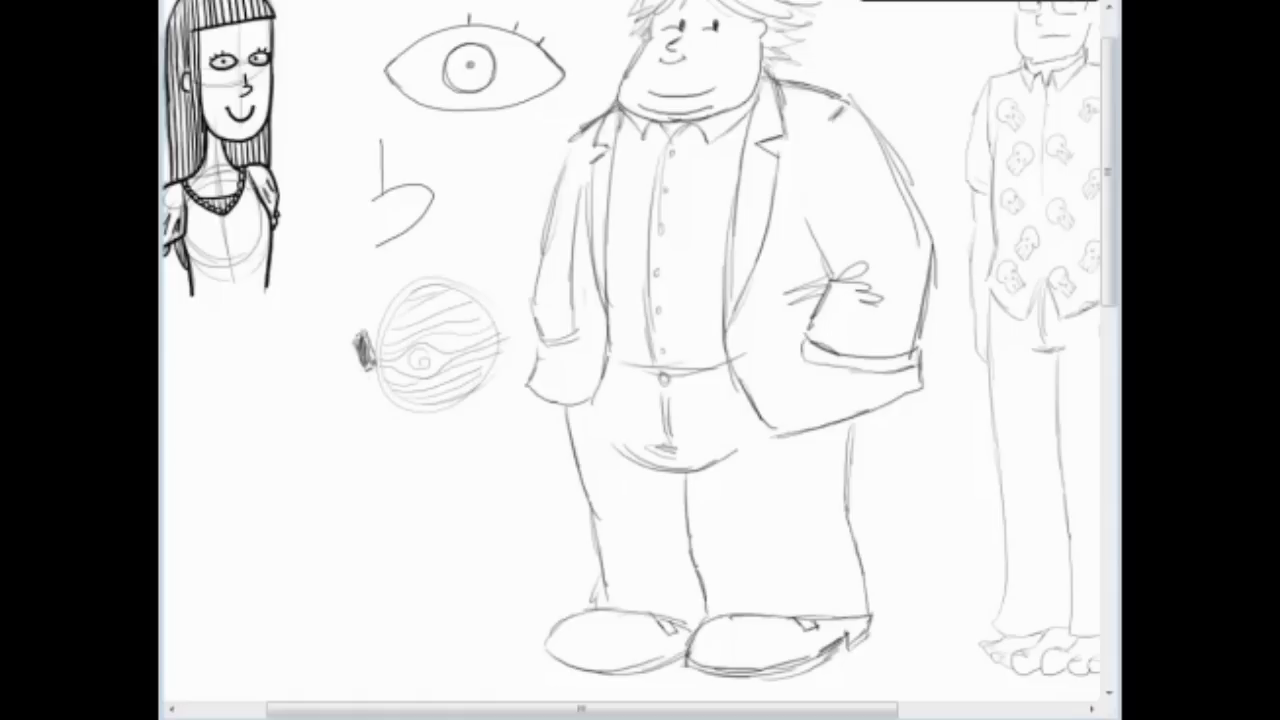